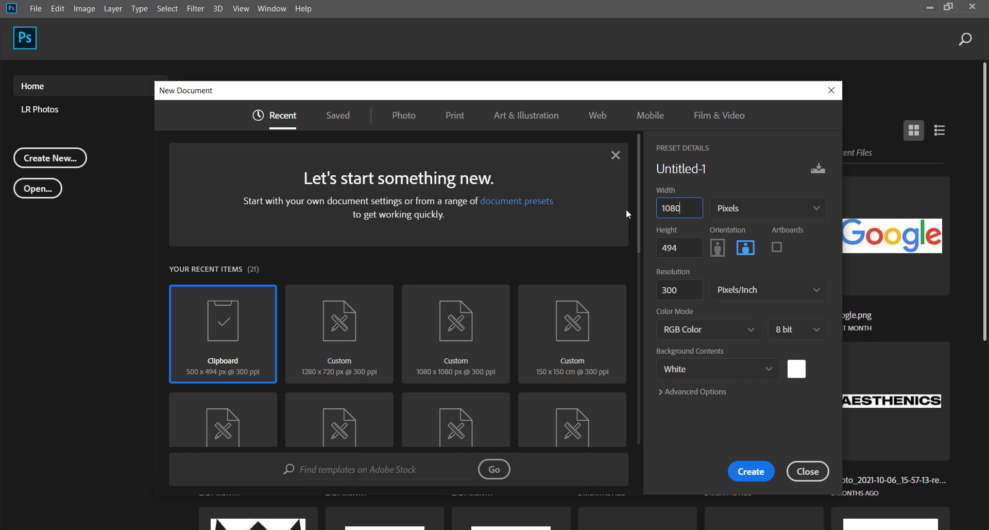
- Create a new RGB document 1080 pixels wide and 1080 pixels high at 300 pixels/inch with a white background
key("Tab")
type("1080")
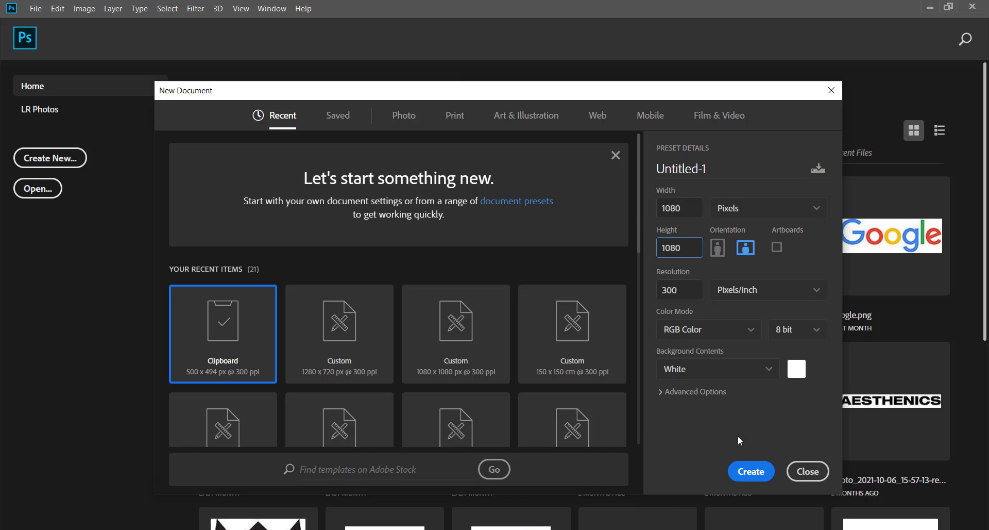
left_click(743, 470)
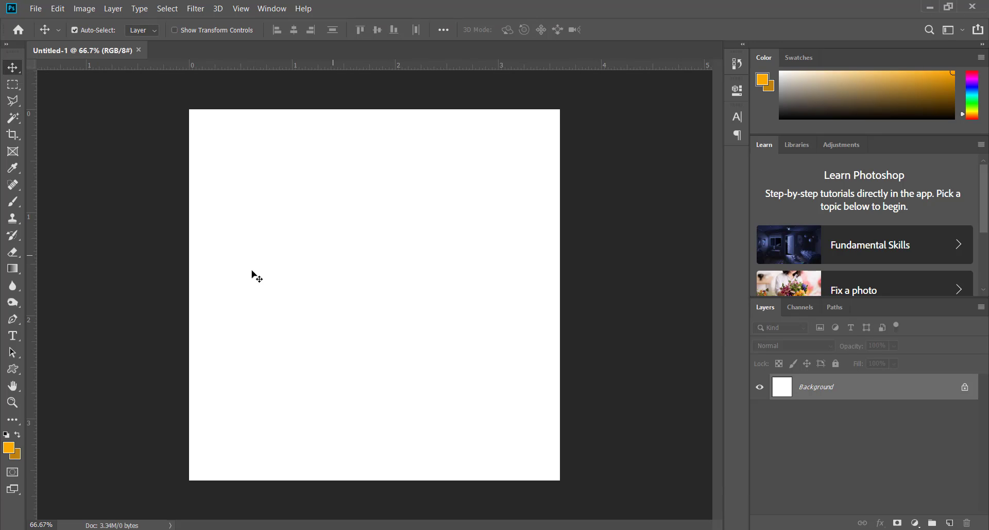
- Save the Gradient tool's dark custom gradient as a new preset in the Gradient Editor
left_click(915, 522)
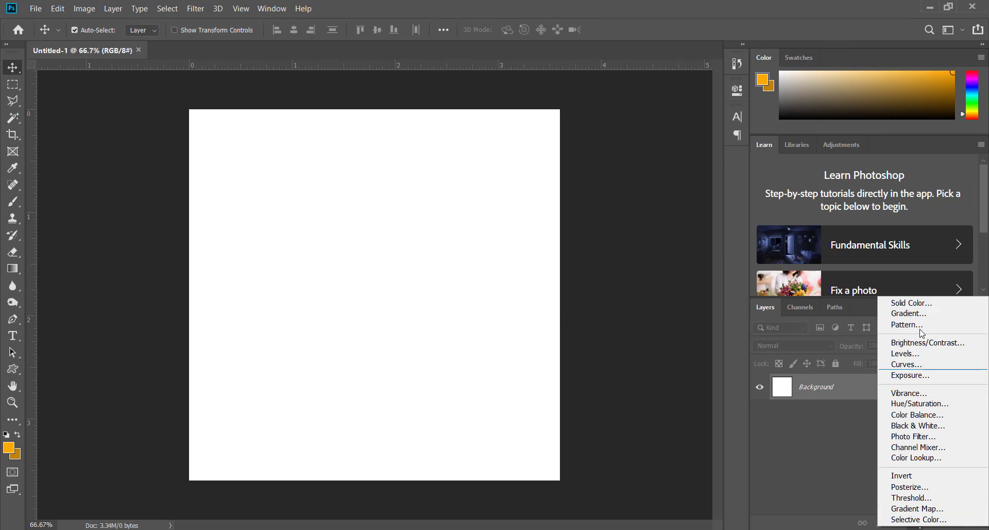
left_click(14, 280)
left_click(15, 276)
left_click(96, 37)
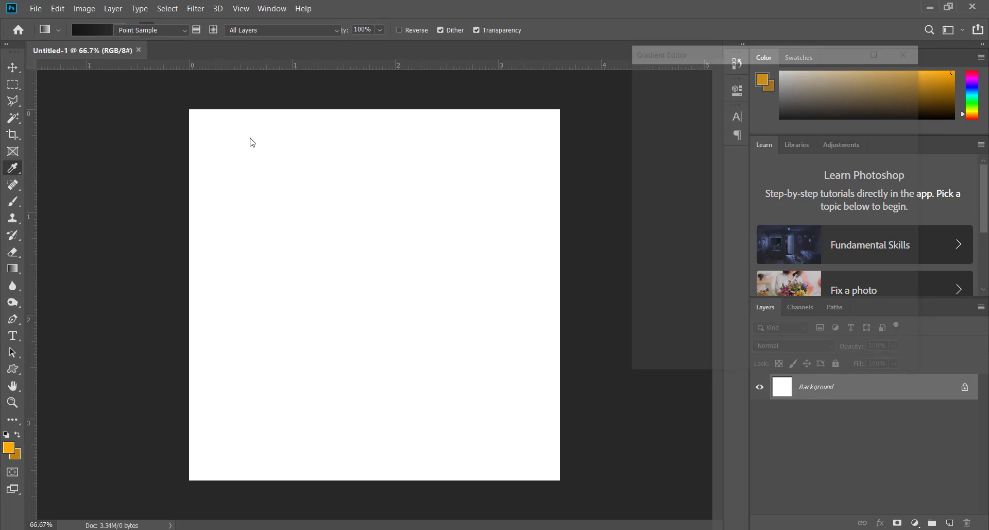
left_click(892, 199)
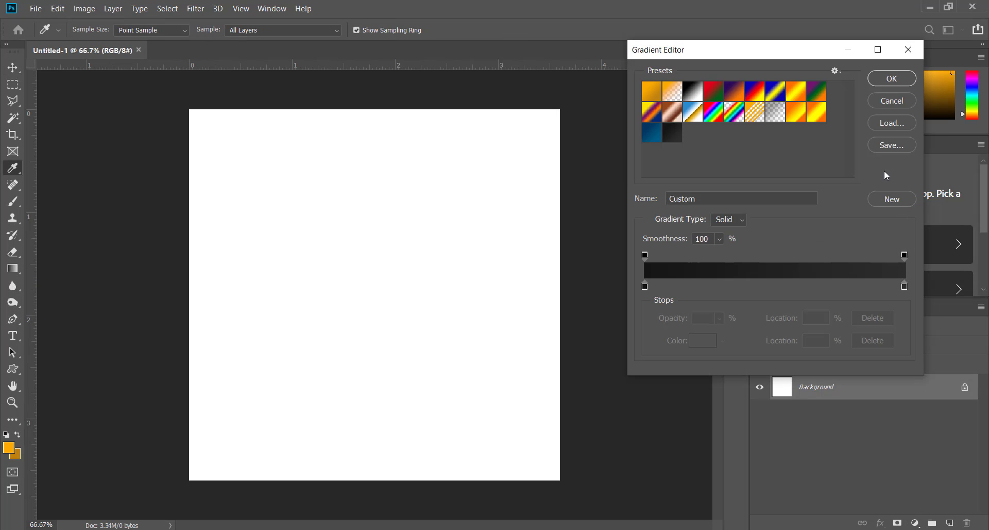
left_click(891, 84)
- Add a Gradient fill layer above the background using the near-black custom gradient preset
left_click(915, 522)
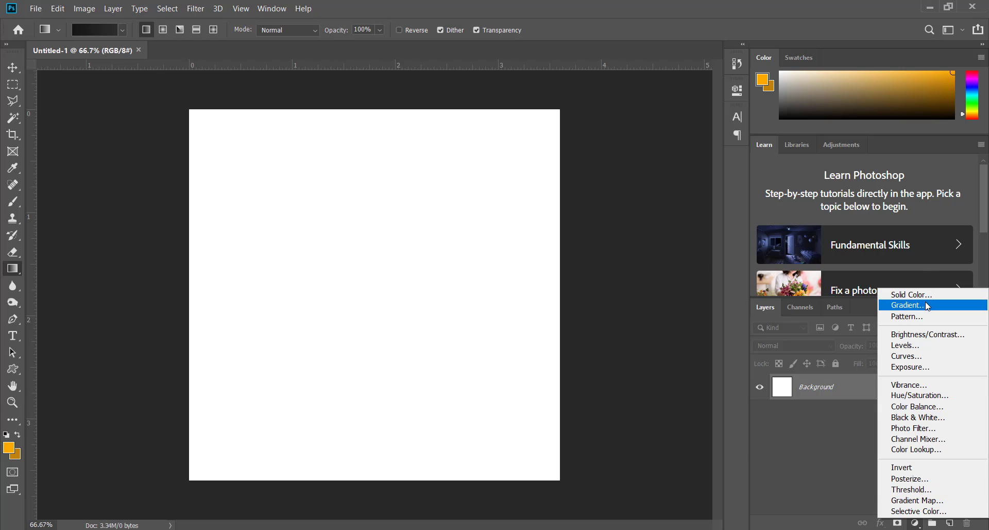
left_click(926, 303)
left_click(626, 130)
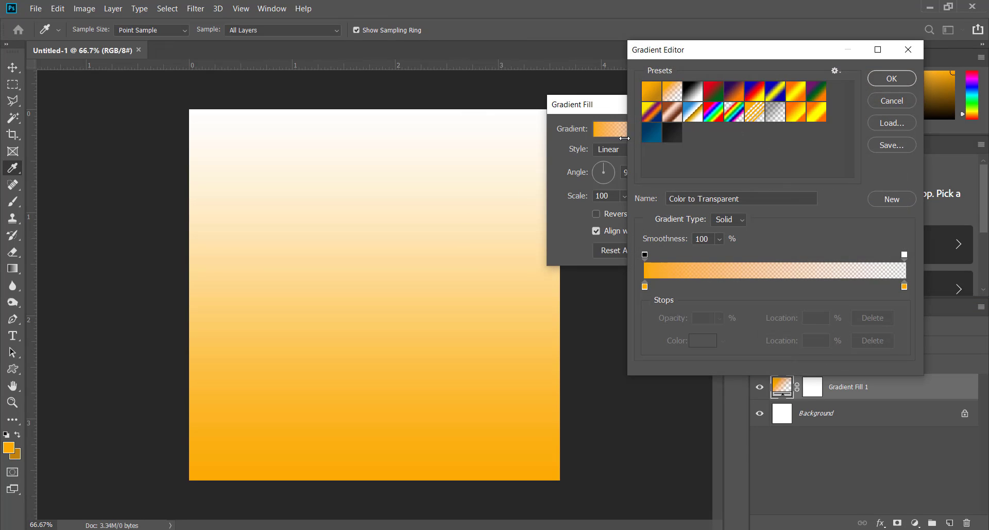
left_click(674, 133)
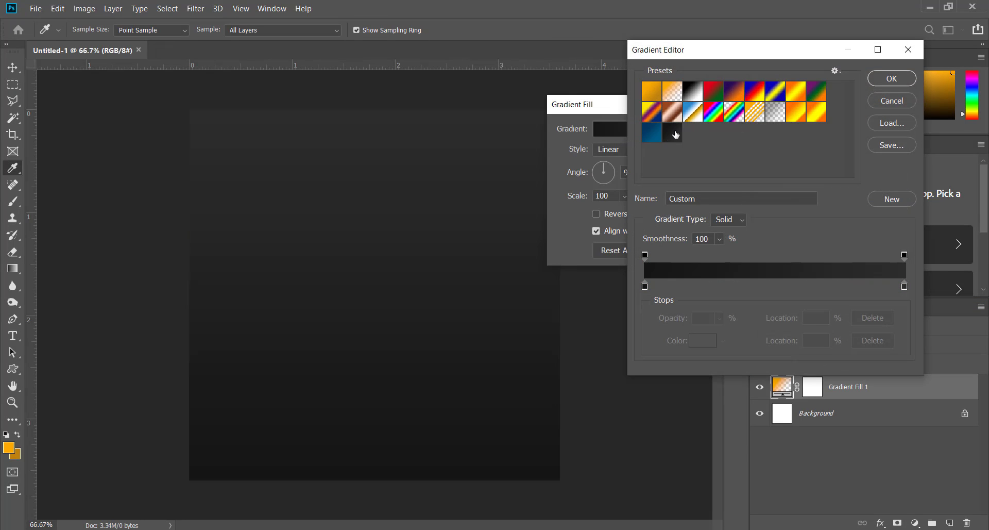
left_click(890, 79)
- Set the gradient fill's style to Radial and reverse it so the lighter tone sits in the centre
left_click(638, 149)
left_click(618, 164)
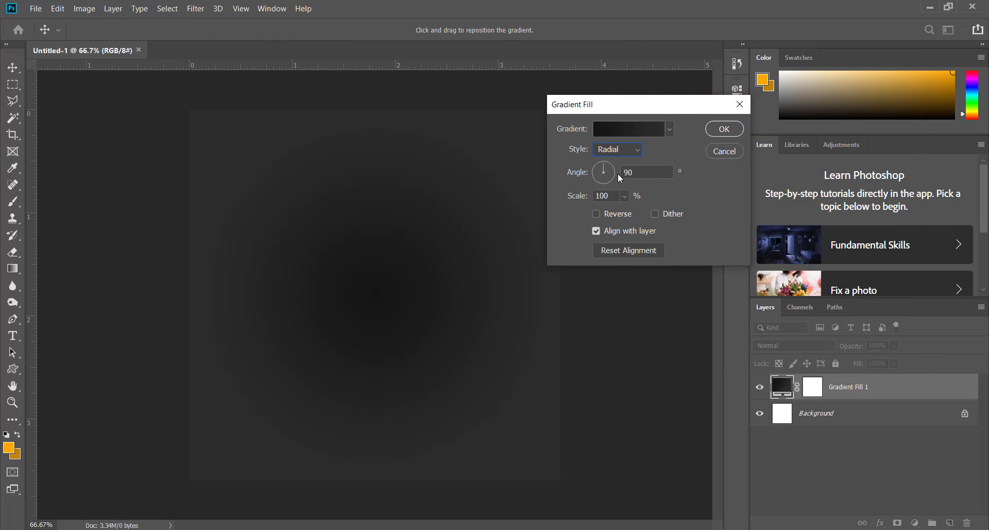
left_click(596, 213)
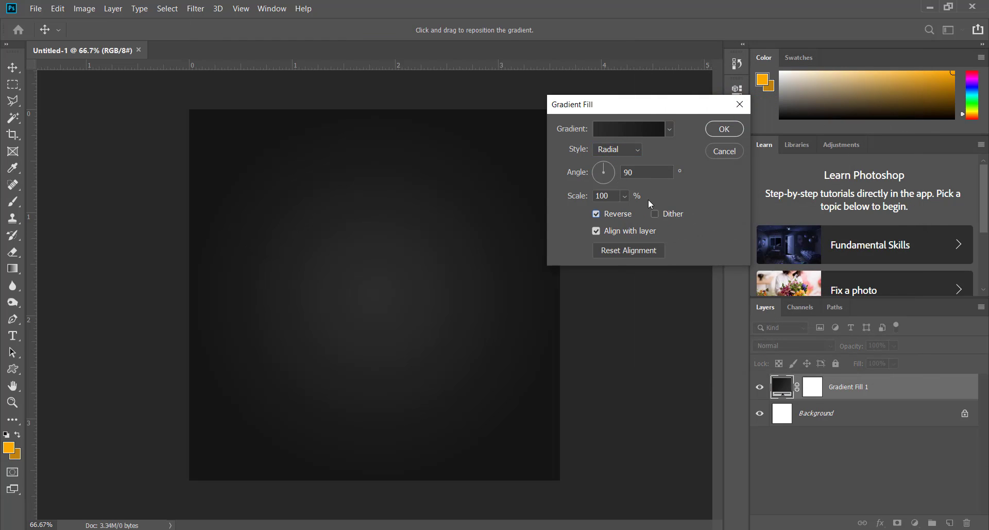
left_click(732, 133)
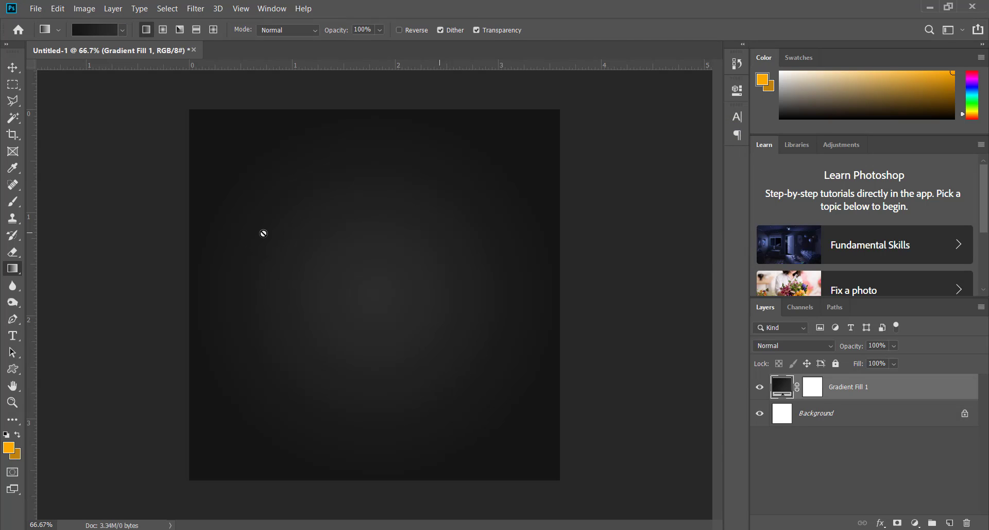
- Place a vertical guide at the canvas centre and a horizontal guide about two-thirds of the way down the canvas
key("v")
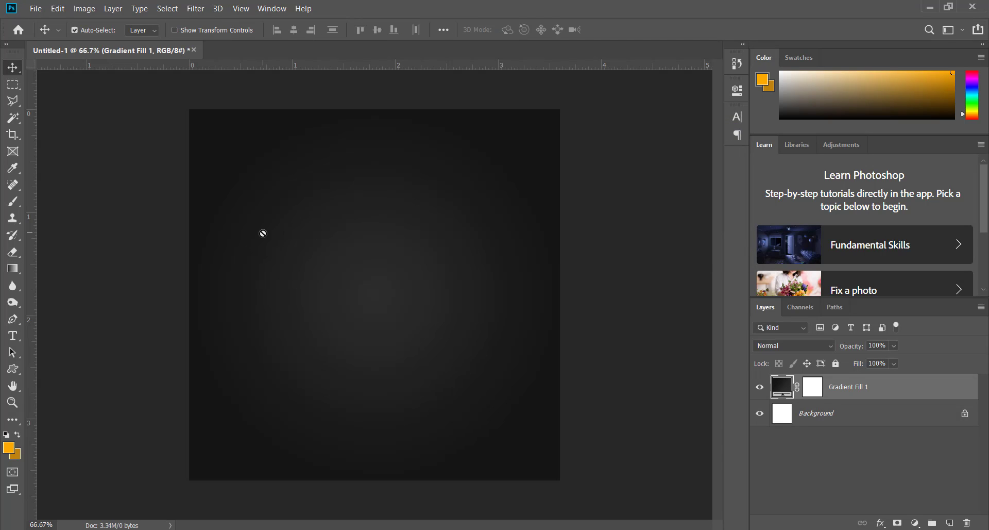
left_click_drag(35, 287, 380, 283)
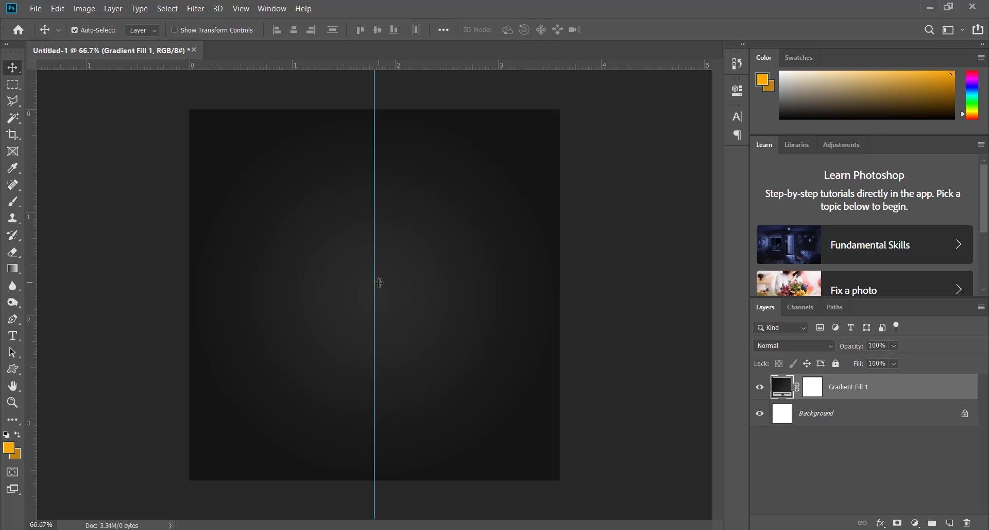
left_click_drag(401, 65, 452, 363)
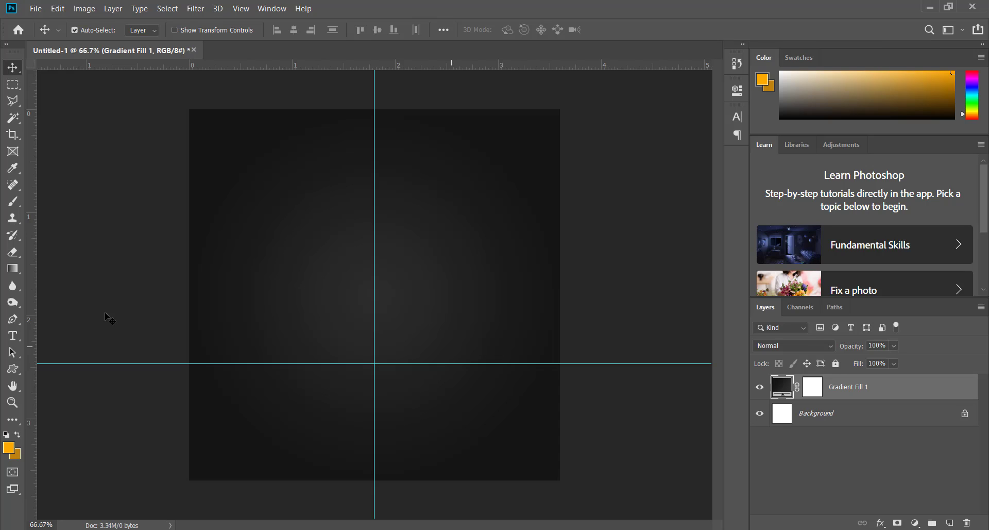
- Try to outline the upper canvas with a Polygonal Lasso selection whose lower edge points down at the vertical guide
left_click(13, 101)
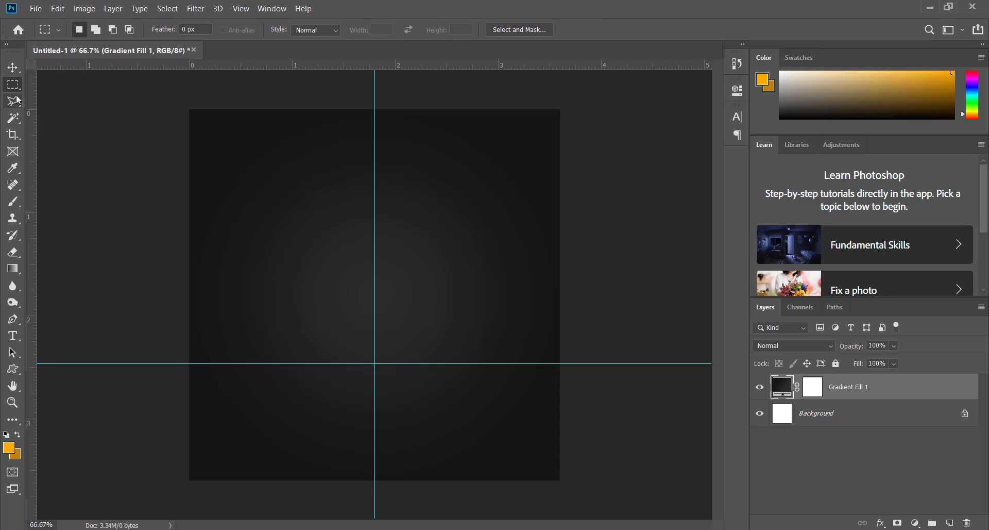
left_click(189, 310)
left_click(374, 391)
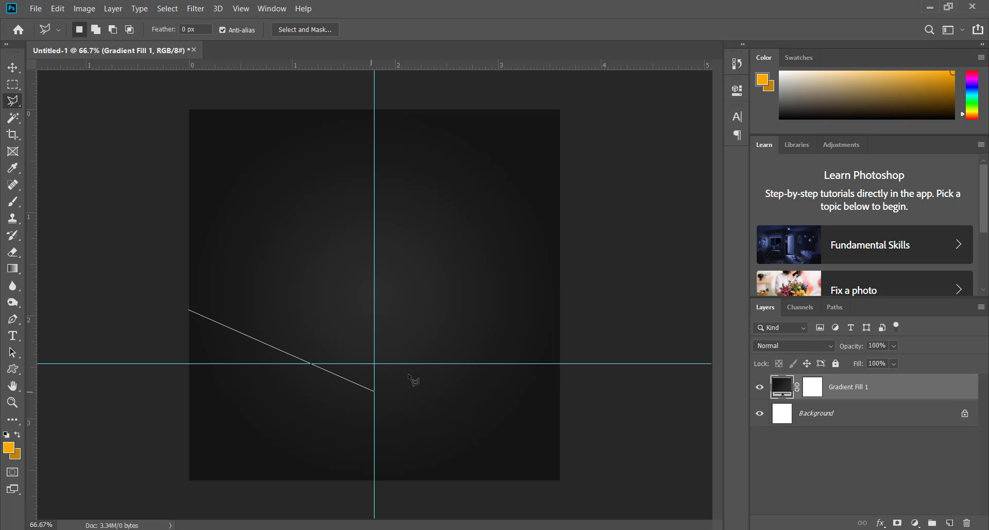
left_click(566, 315)
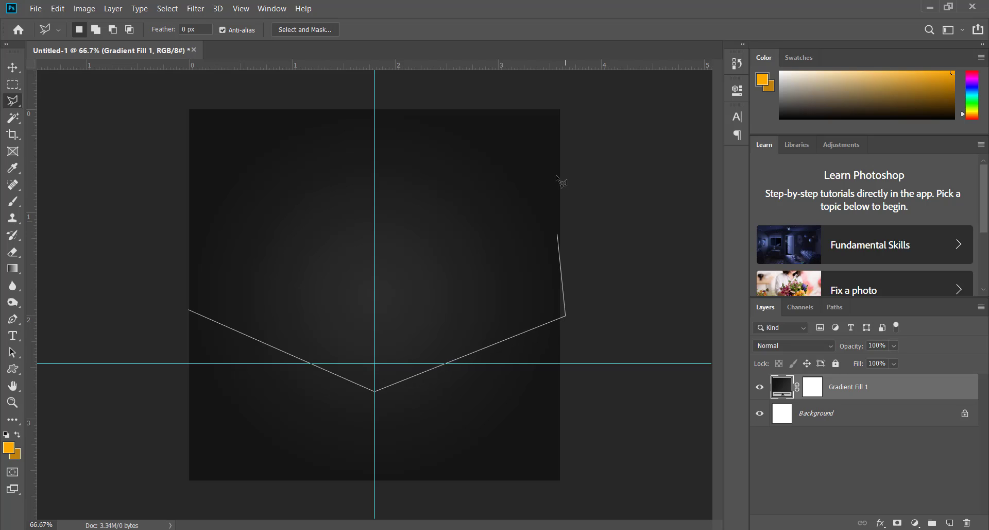
left_click(569, 100)
left_click(162, 101)
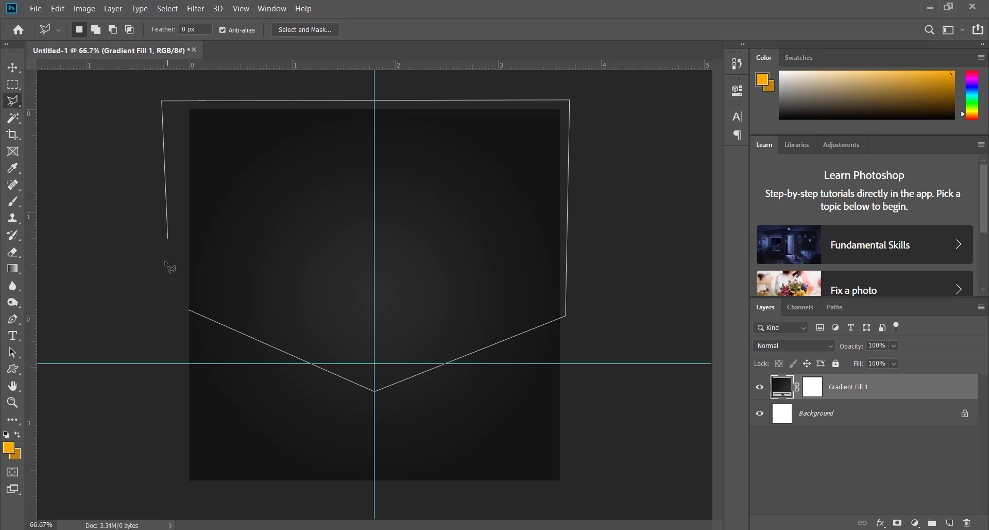
left_click(165, 265)
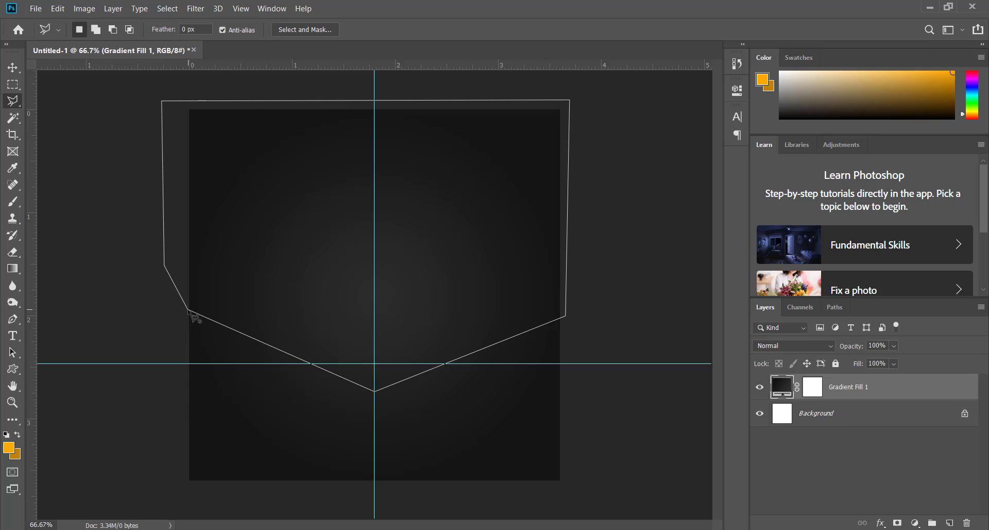
left_click(188, 311)
- Add a second horizontal guide just below the canvas middle and deselect the polygonal selection
left_click_drag(382, 63, 410, 306)
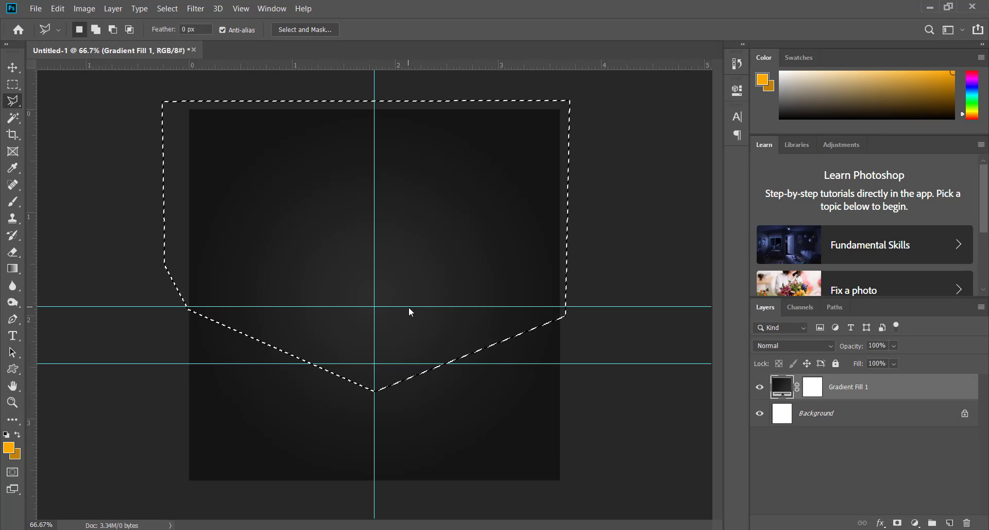
key("ctrl+h")
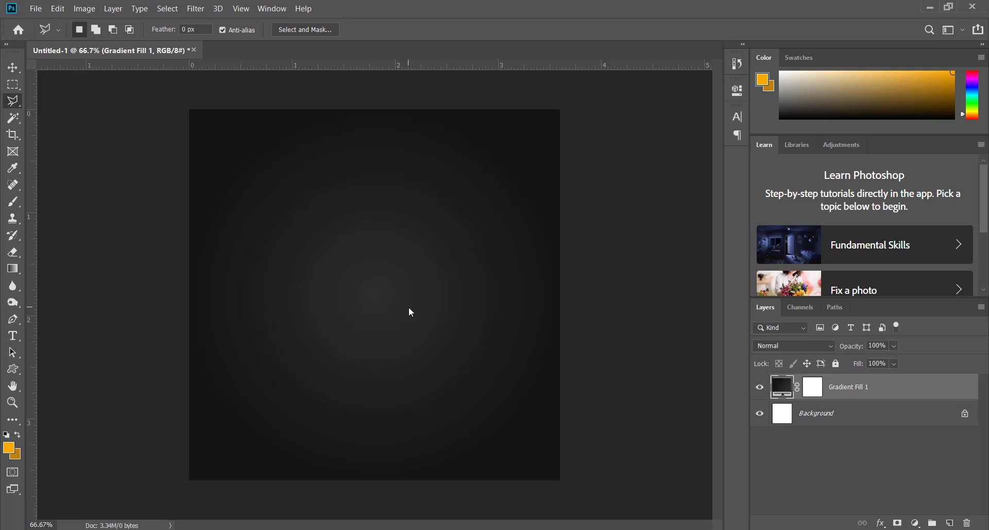
left_click(13, 67)
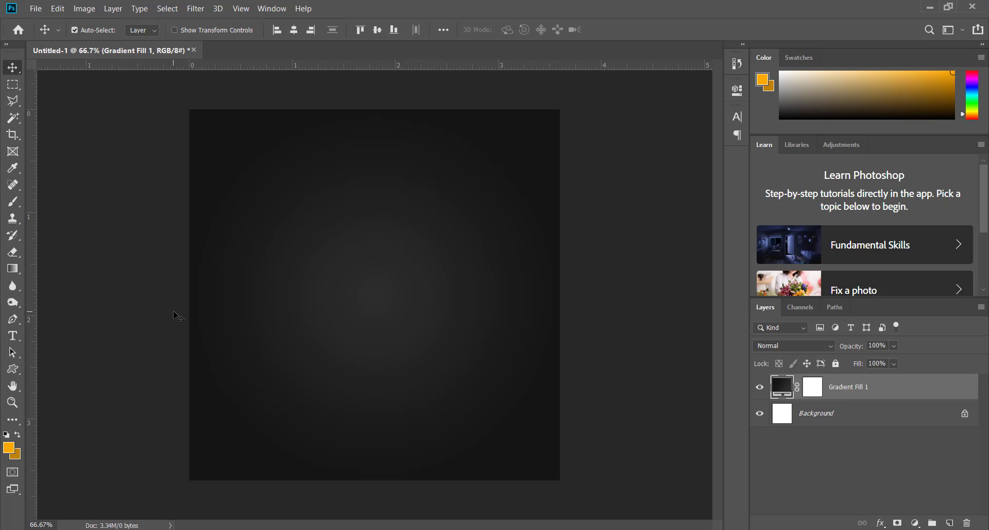
key("ctrl+h")
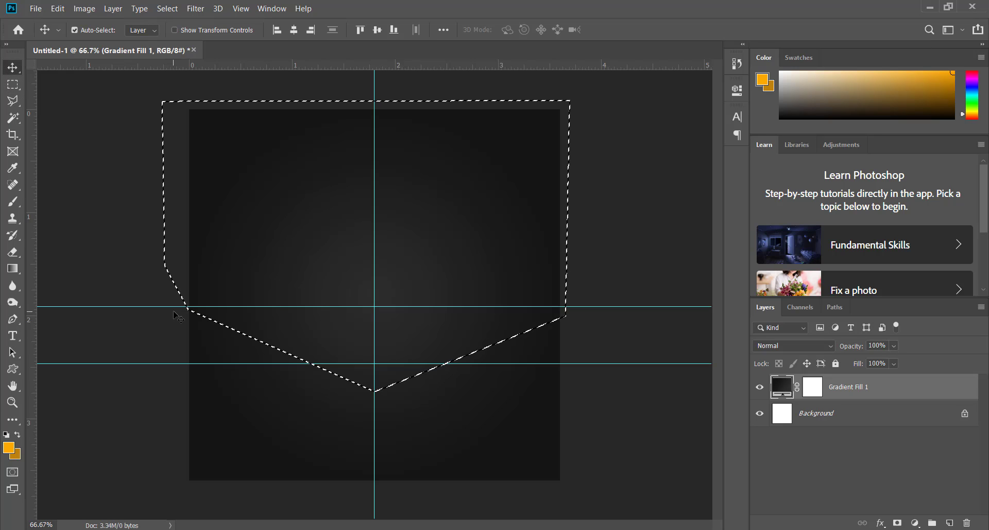
key("ctrl+d")
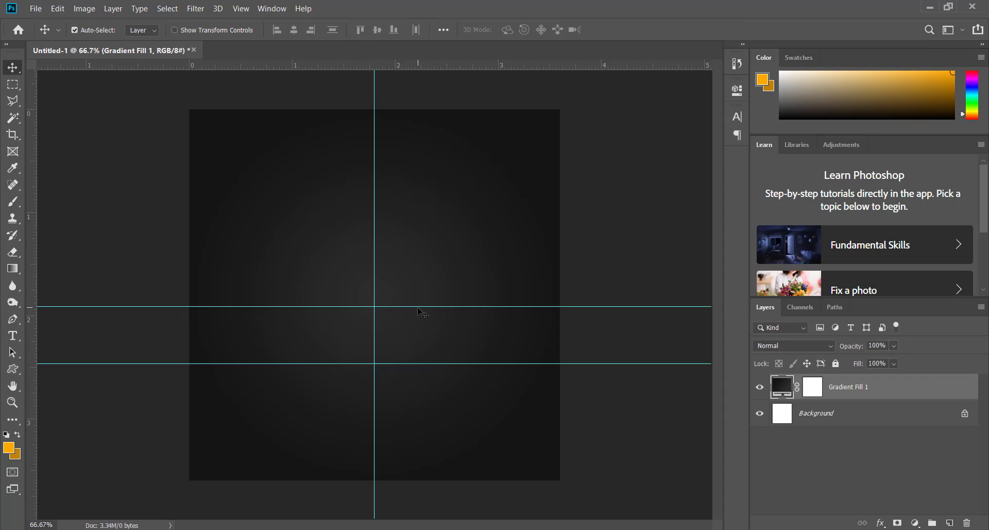
mouse_move(418, 306)
left_mouse_down()
mouse_move(419, 103)
mouse_move(428, 306)
left_mouse_up()
- Draw a Polygonal Lasso selection over the upper canvas, with side corners on the upper horizontal guide and a downward point on the vertical guide
left_click(13, 101)
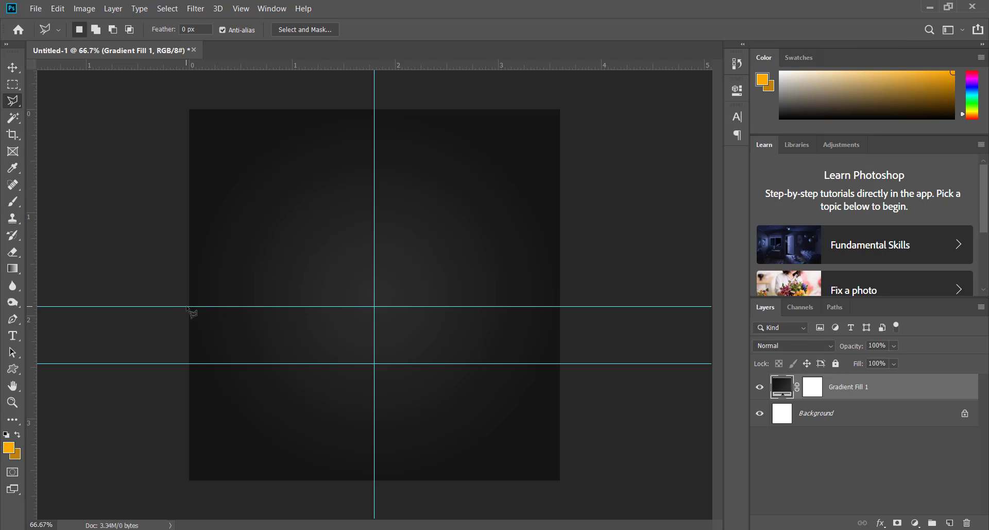
left_click(187, 306)
left_click(374, 383)
left_click(561, 307)
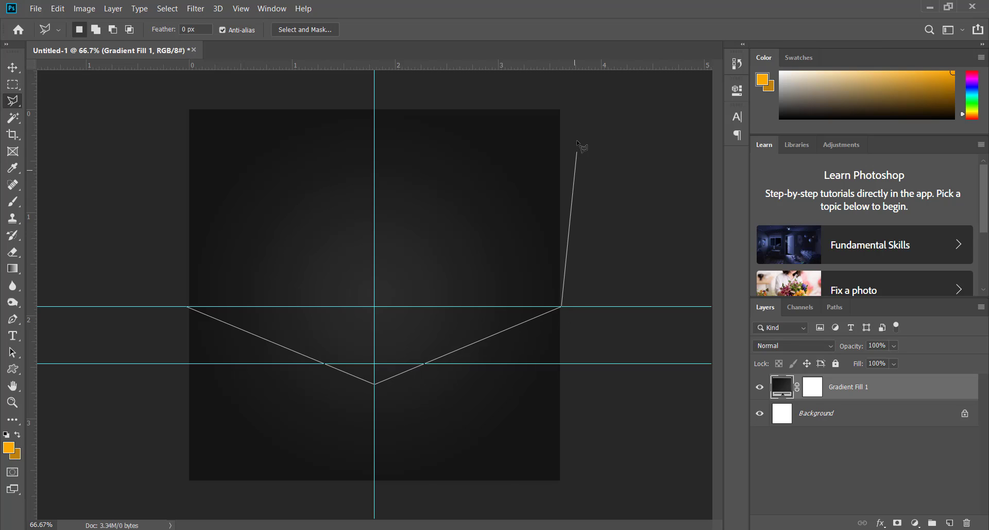
left_click(571, 104)
left_click(179, 102)
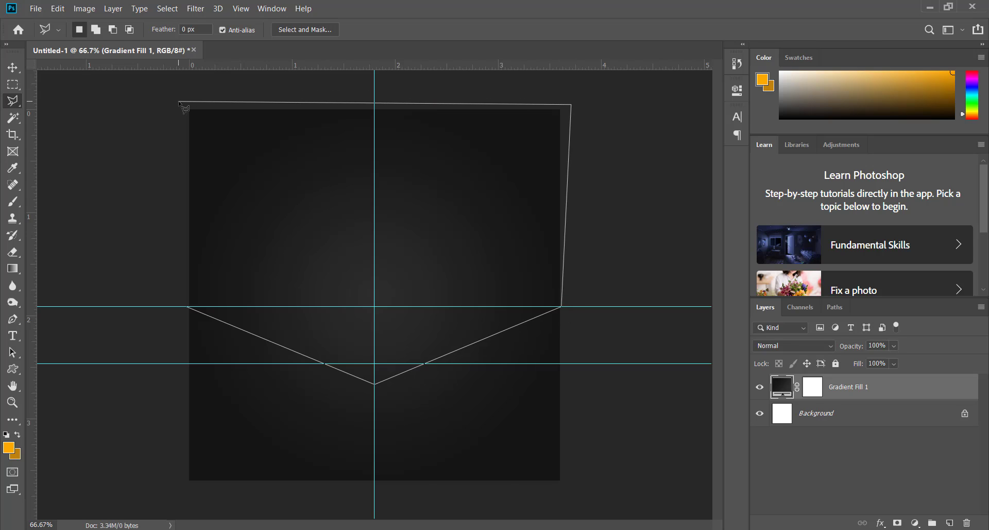
left_click(185, 307)
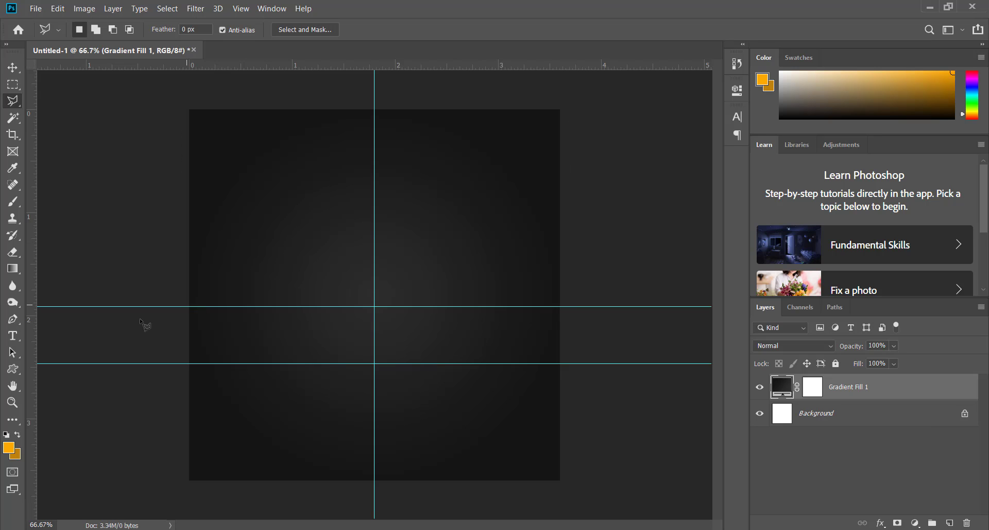
- Fill the pointed selection with a Solid Color layer in orange fbab02
left_click(915, 522)
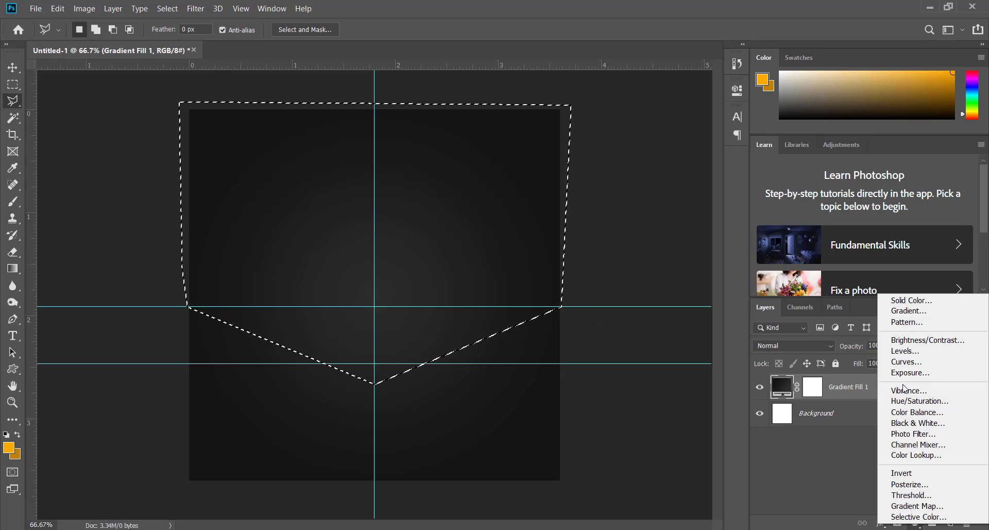
left_click(915, 306)
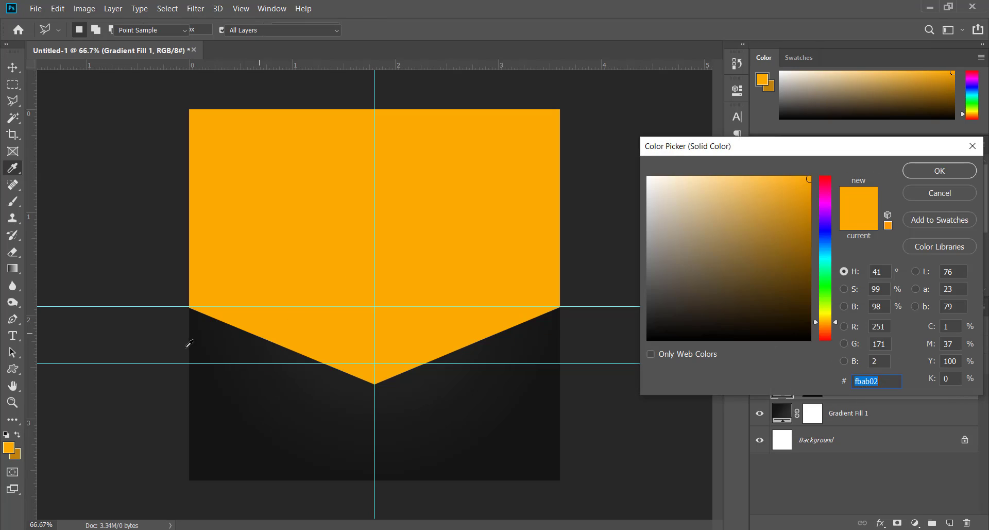
left_click(934, 176)
key("v")
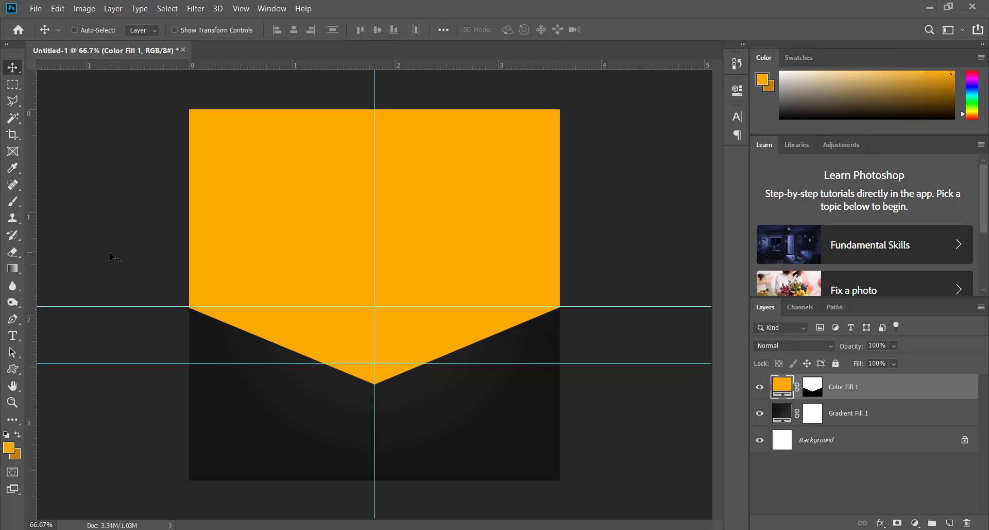
key("ctrl+t")
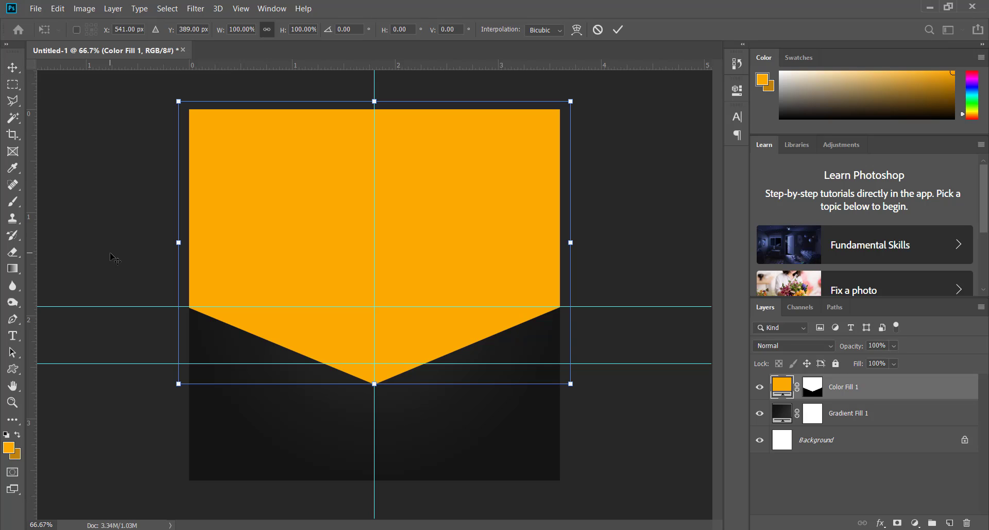
key("Return")
- Select the orange Color Fill 1 layer on the canvas and duplicate it
right_click(390, 290)
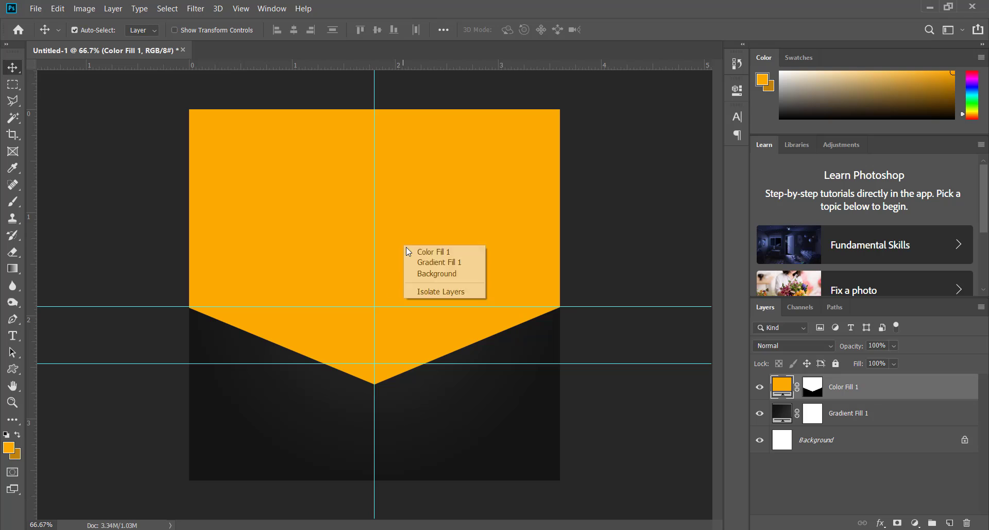
left_click(412, 251)
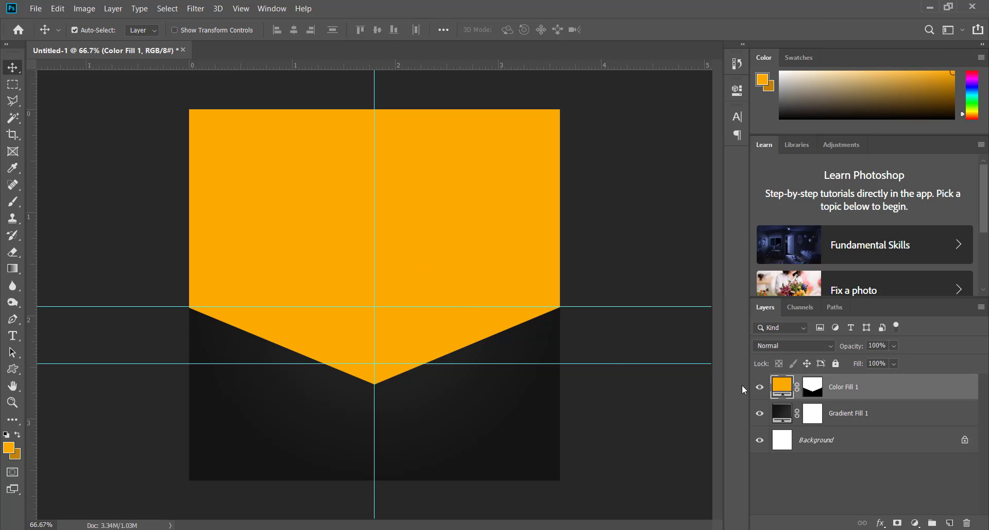
key("ctrl+j")
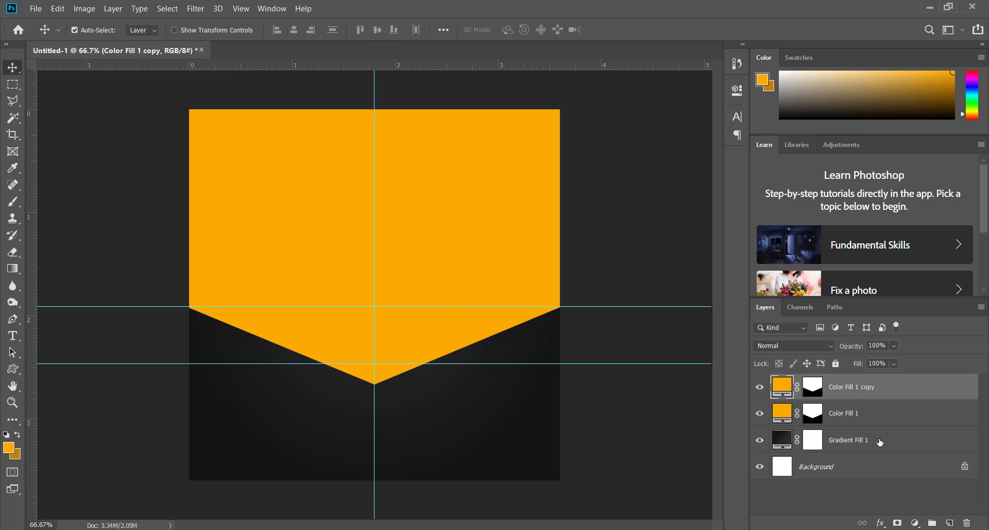
- Recolor the lower orange layer, Color Fill 1, with the dark orange background color bf820f
double_click(792, 418)
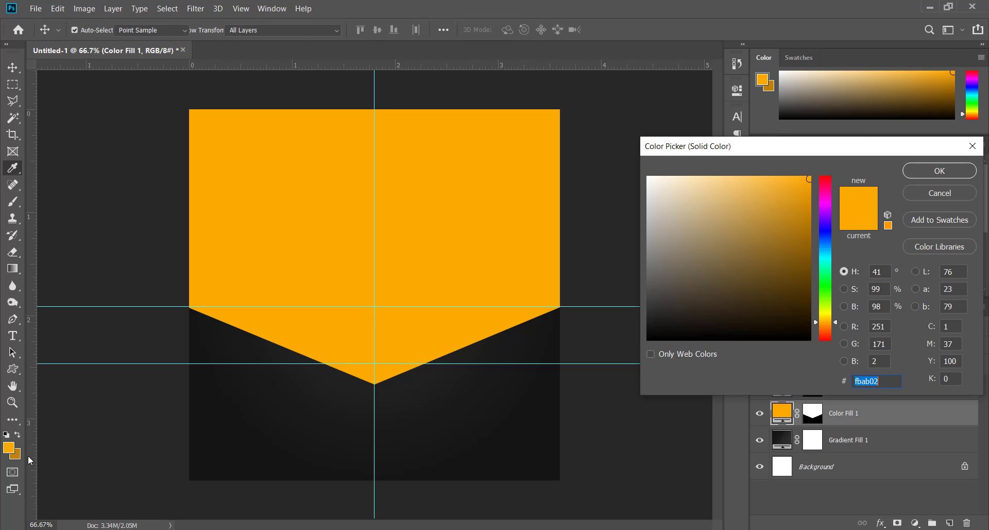
left_click(18, 453)
left_click(939, 171)
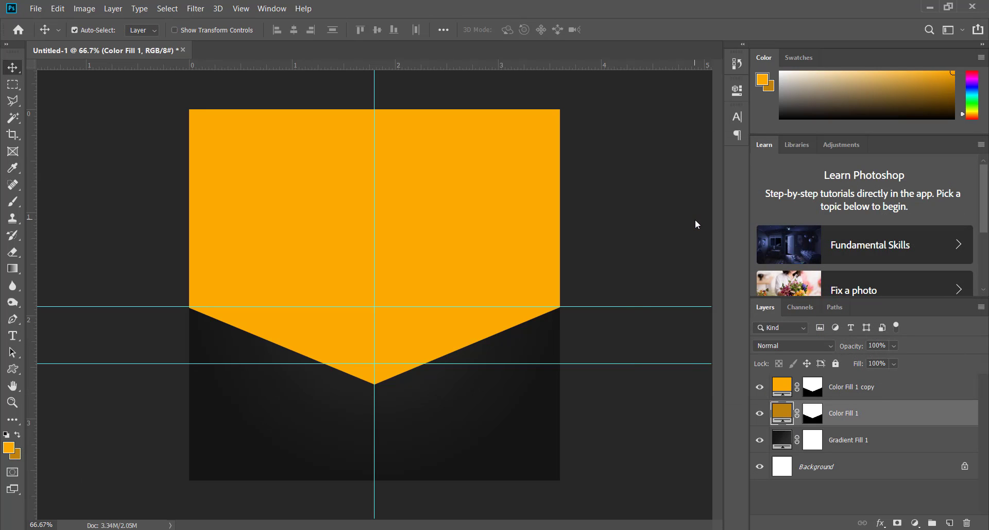
- Nudge the dark orange Color Fill 1 layer straight down to form a thick pointed band below the bright orange shape
key("Down")
key("Down")
key("Down")
key("Down")
key("Down")
key("Down")
key("Down")
key("Down")
key("Down")
key("Down")
key("Down")
key("Down")
key("Down")
key("Down")
key("Down")
key("Down")
key("Down")
key("Down")
key("Down")
key("Down")
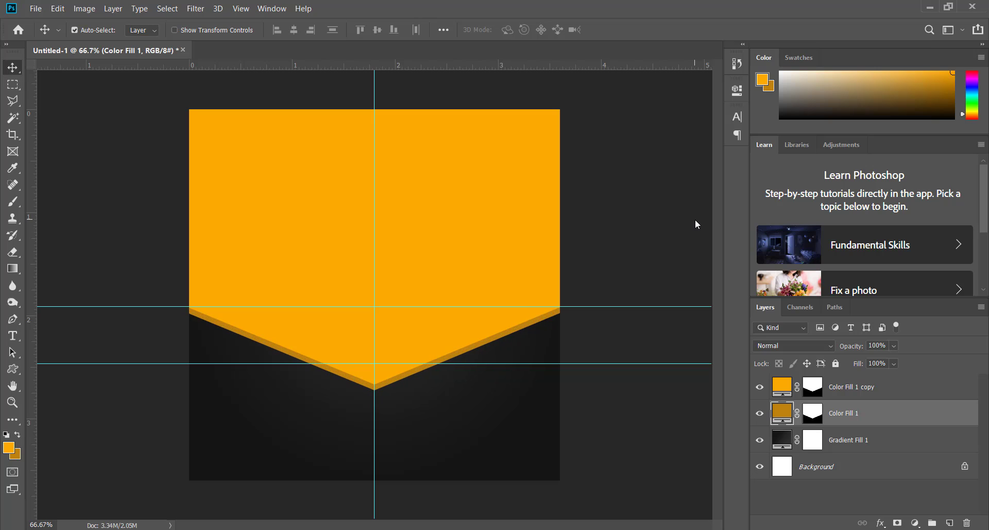
key("Down")
key("Down")
key("Down")
key("Down")
key("Down")
key("Down")
key("Down")
key("Down")
key("Down")
key("Down")
key("Down")
key("Down")
key("Down")
key("Down")
key("Down")
key("Down")
key("Down")
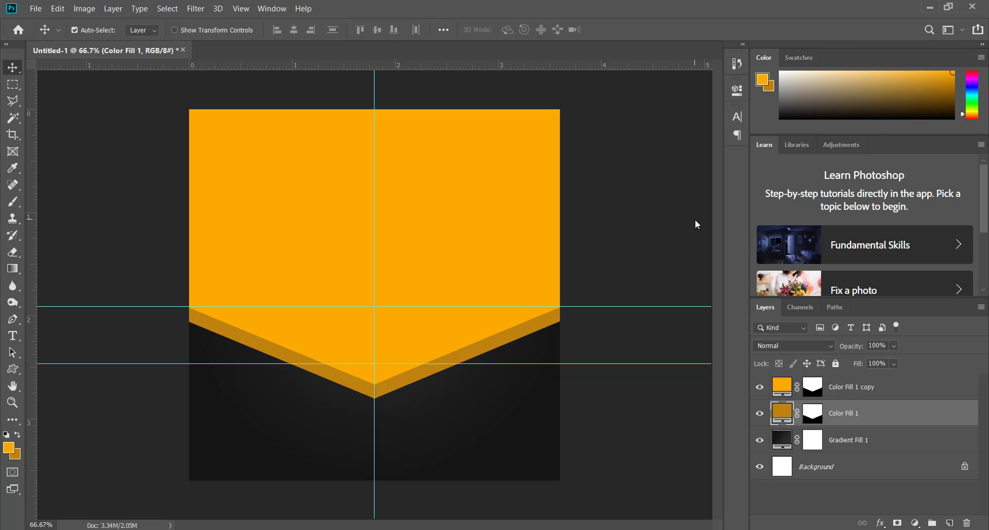
- Duplicate the bright orange Color Fill 1 copy layer and recolor the duplicate a slightly duller orange
right_click(457, 299)
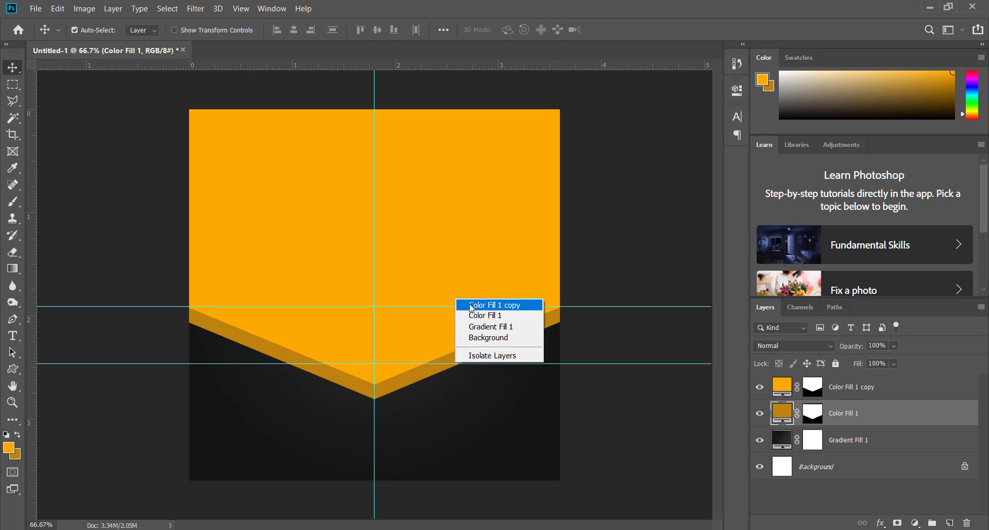
left_click(471, 305)
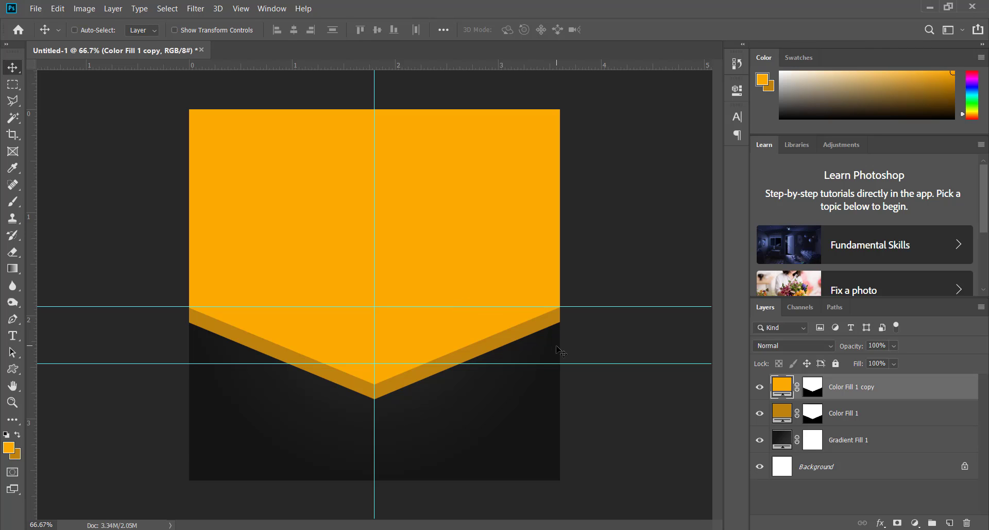
key("ctrl+j")
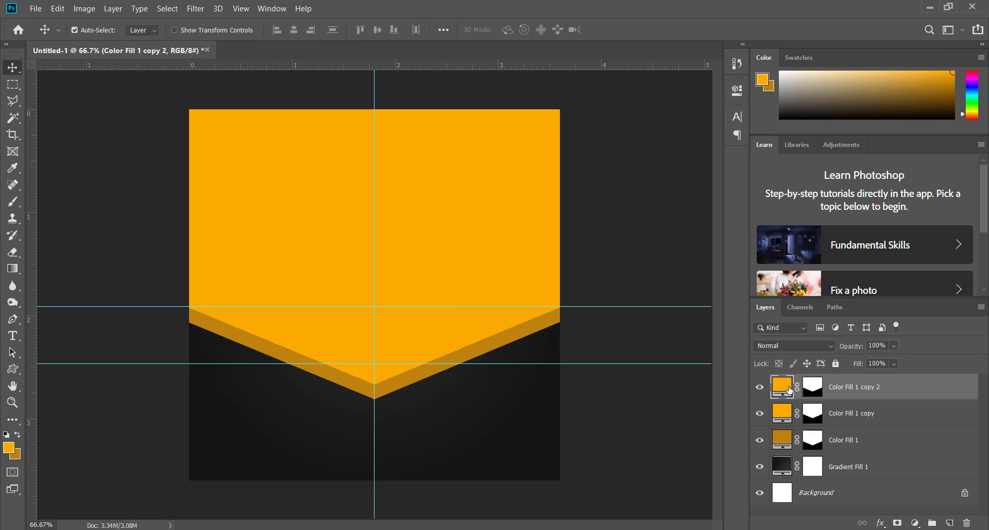
double_click(791, 390)
left_click(468, 349)
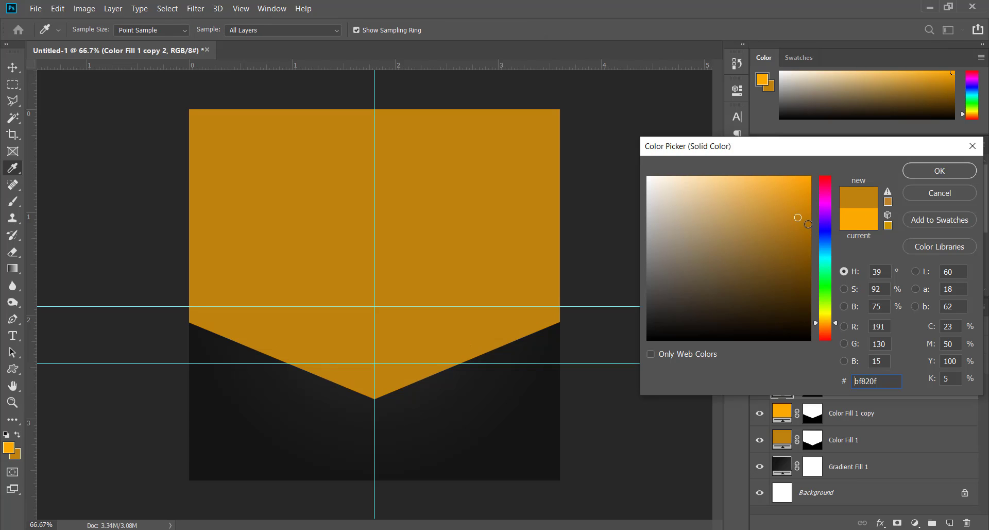
left_click_drag(808, 224, 799, 180)
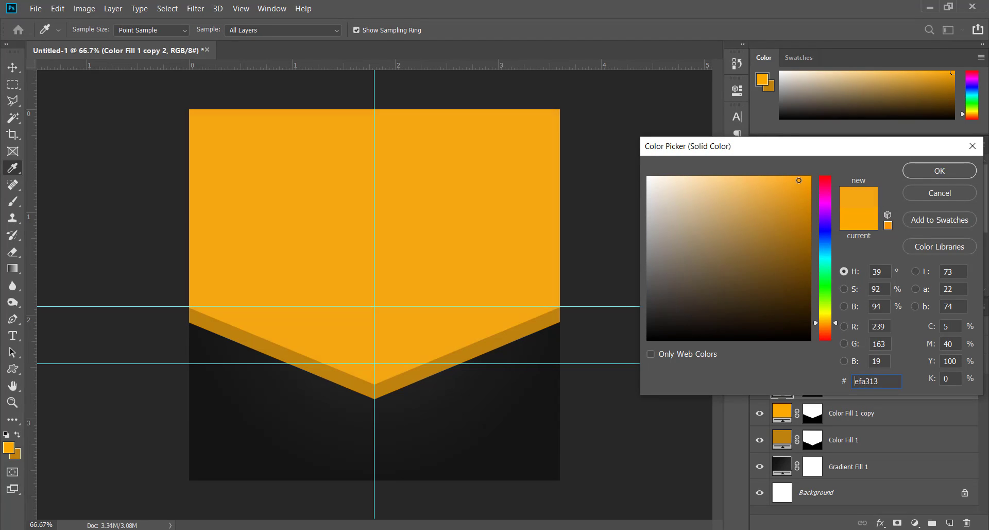
left_click(935, 171)
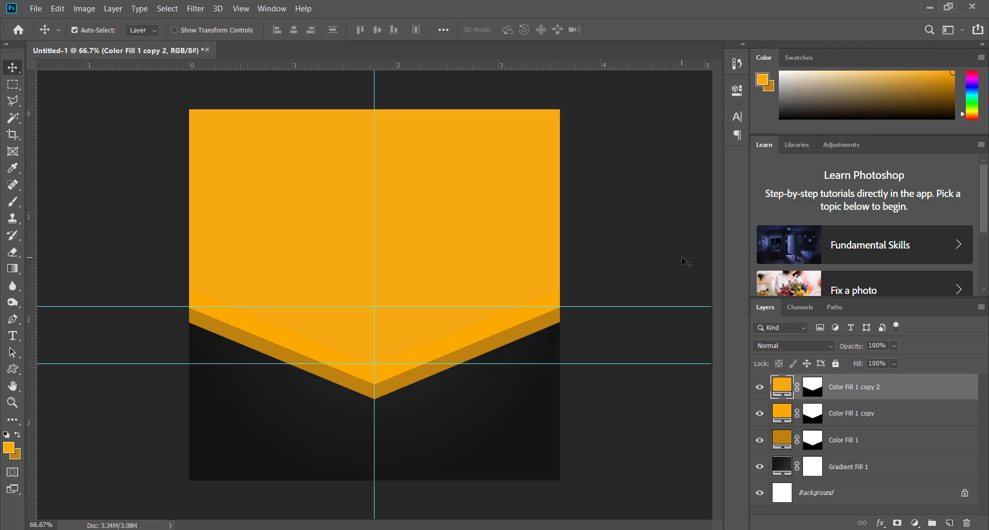
- Move the duplicate orange shape up to Y 308 px with Free Transform
key("ctrl+t")
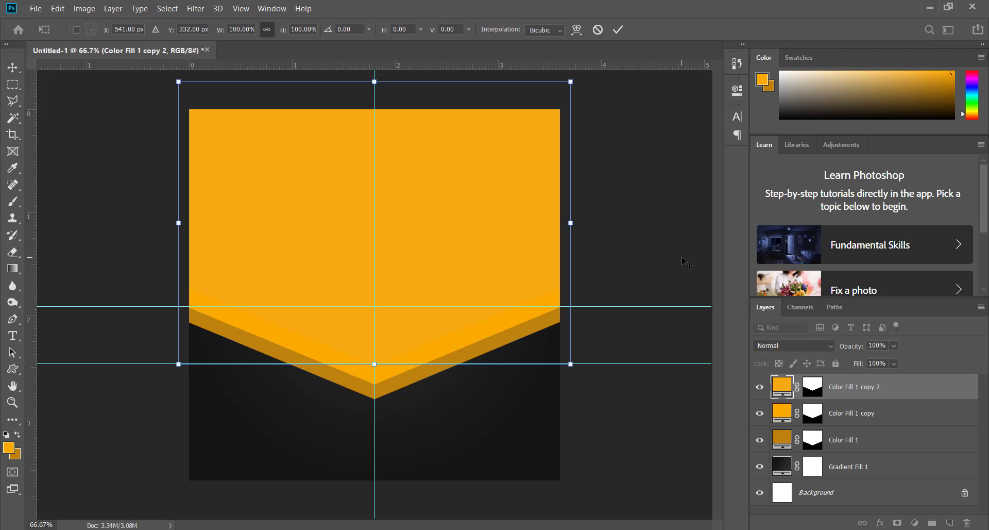
key("Up")
key("Up")
key("Up")
key("Up")
key("Up")
key("Up")
key("Up")
key("Up")
key("Up")
key("Up")
key("Up")
key("Up")
key("Up")
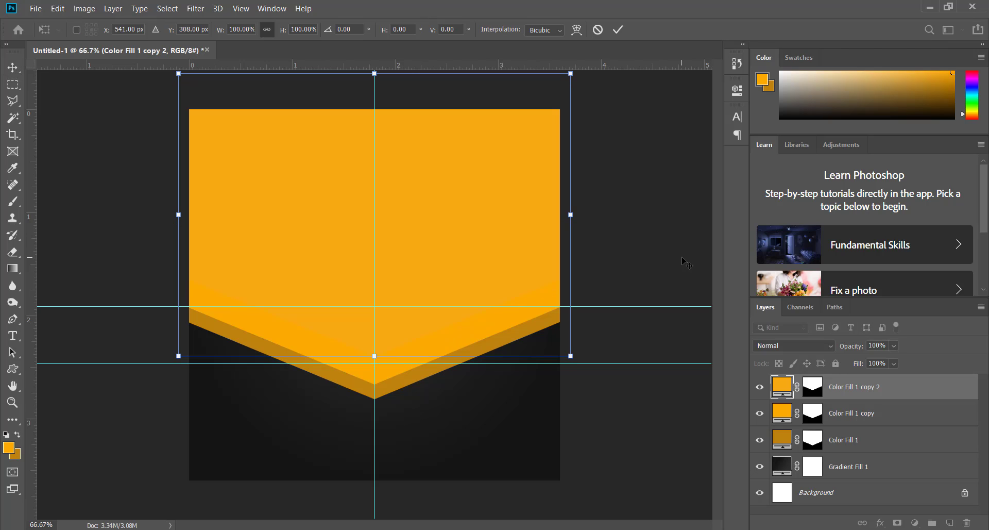
key("Return")
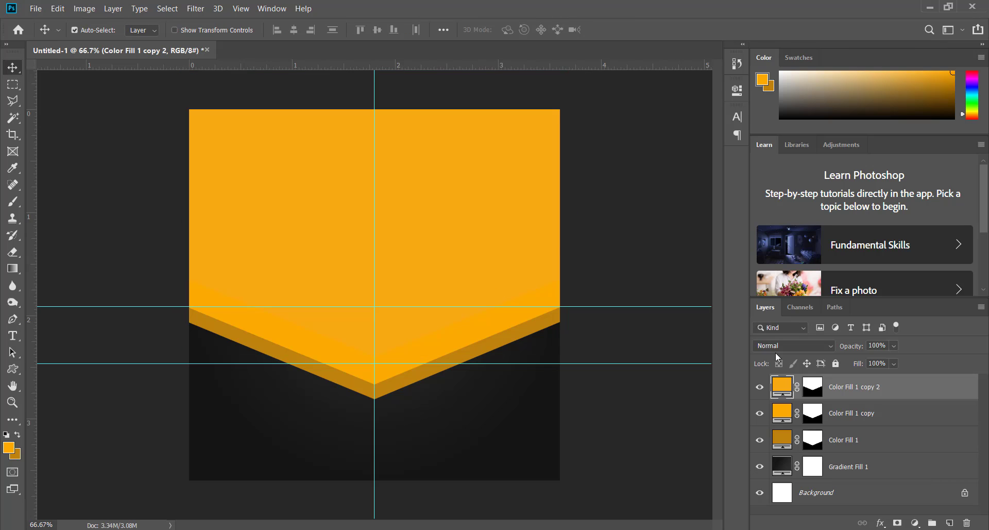
- Hide and delete the Color Fill 1 copy 2 layer
left_click(760, 386)
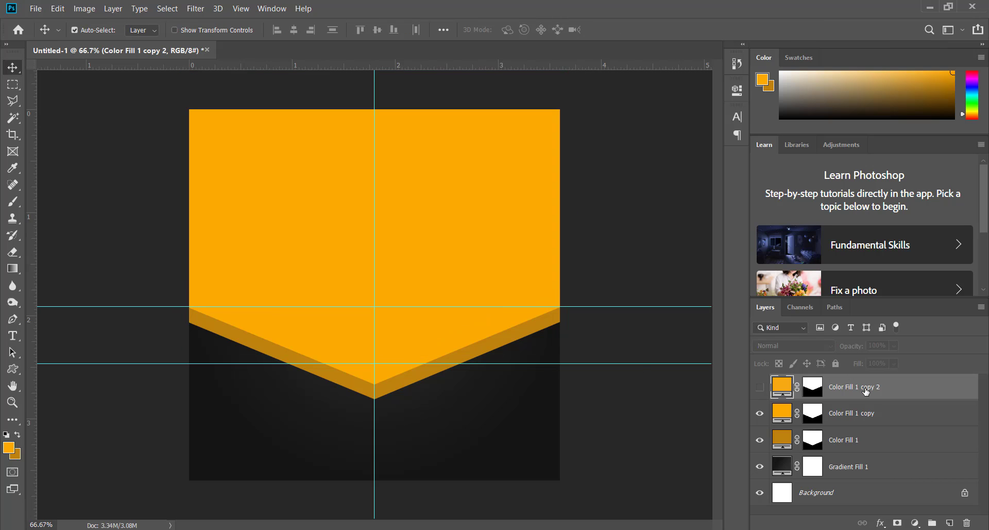
key("Delete")
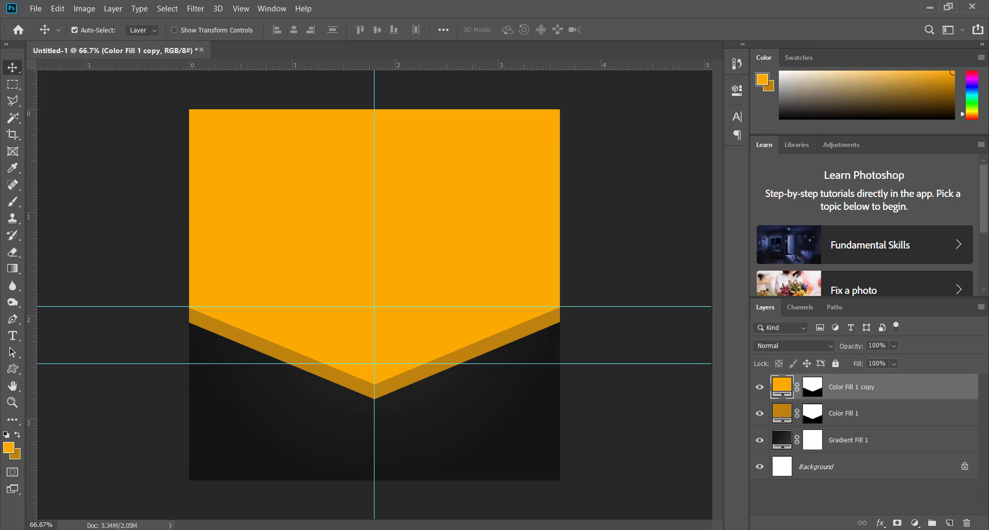
- Switch to Notepad, copy the line "FitClub" and return to Photoshop
key("alt+Tab")
left_click_drag(95, 151, 36, 147)
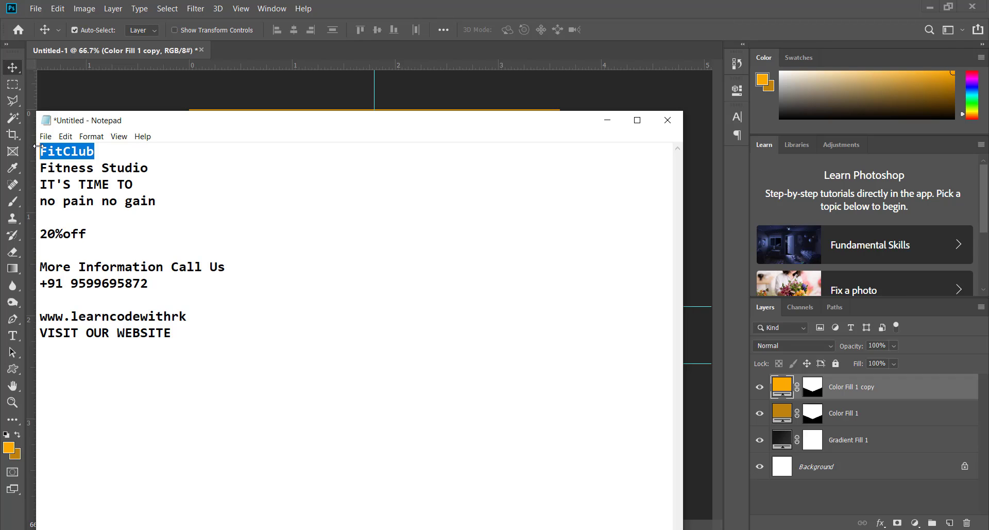
left_click(607, 120)
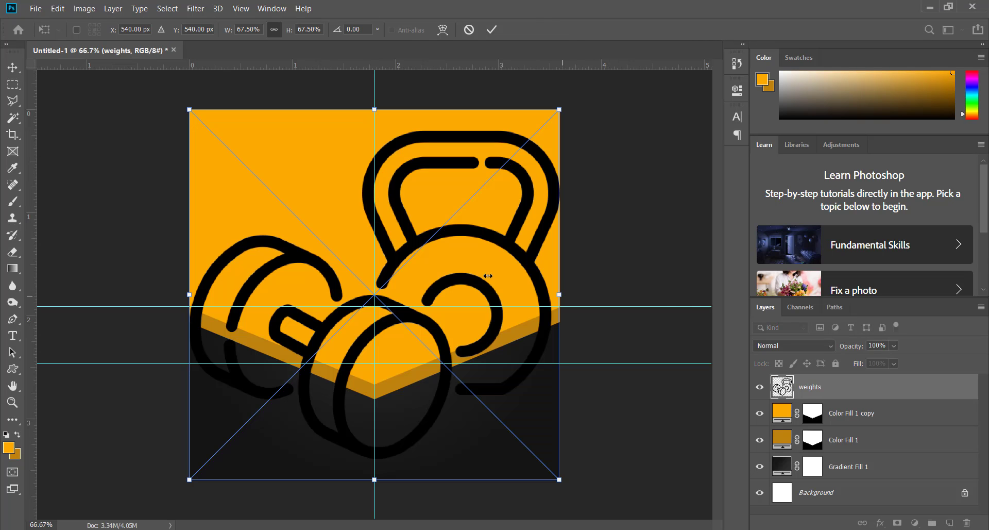
- Scale the placed weights icon to 5.63% and position it near the canvas top at X 391.5, Y 127.5 px
left_click_drag(488, 276, 222, 245)
left_click_drag(206, 296, 325, 153)
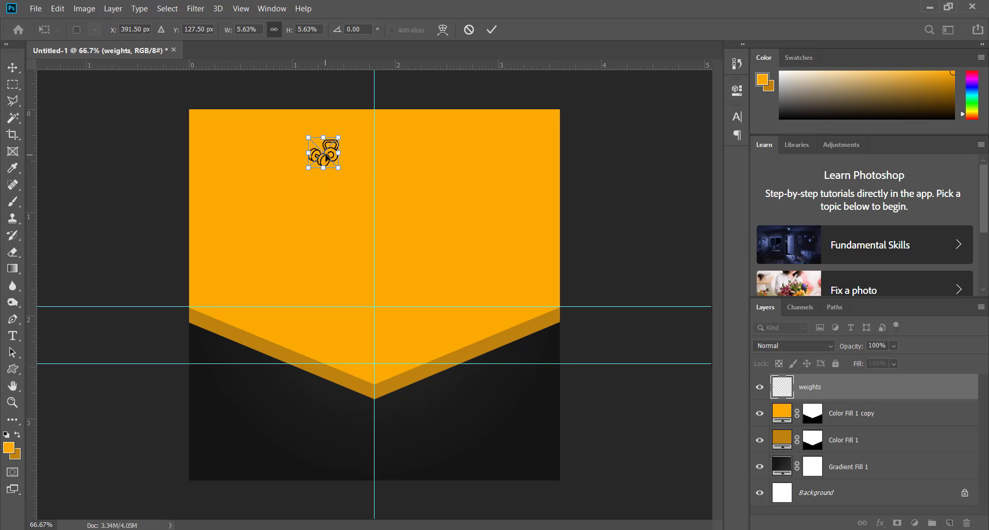
key("Return")
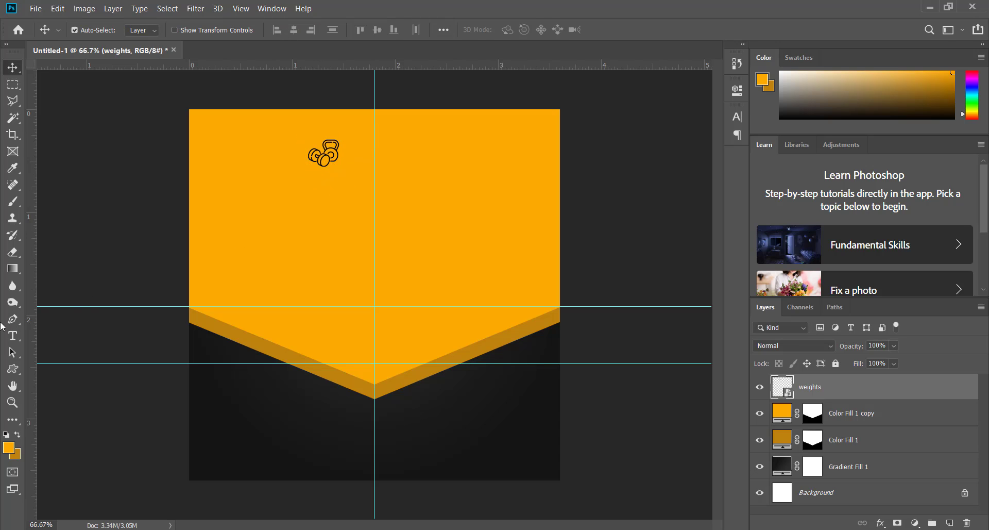
- Add the text "FitClub" on the vertical guide beside the weights icon, colored black 000000
left_click(13, 335)
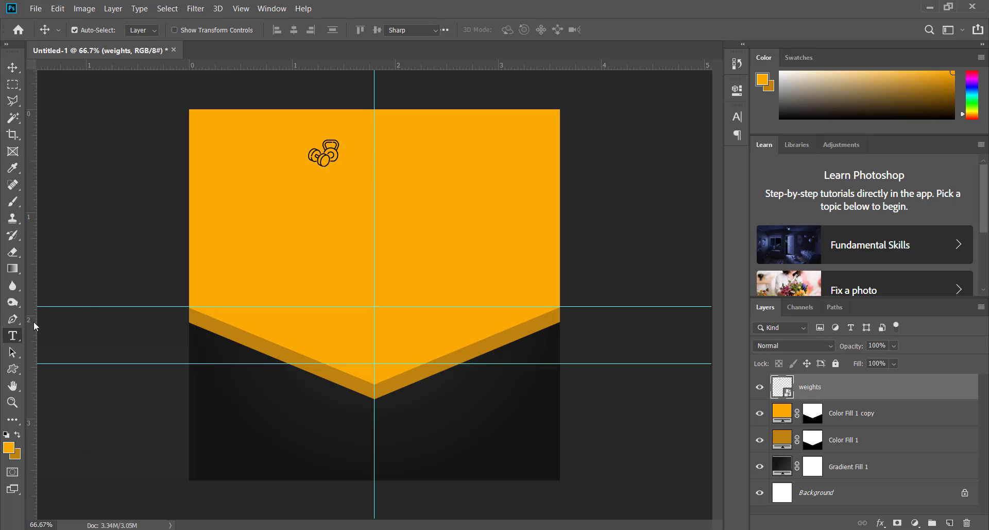
left_click(375, 152)
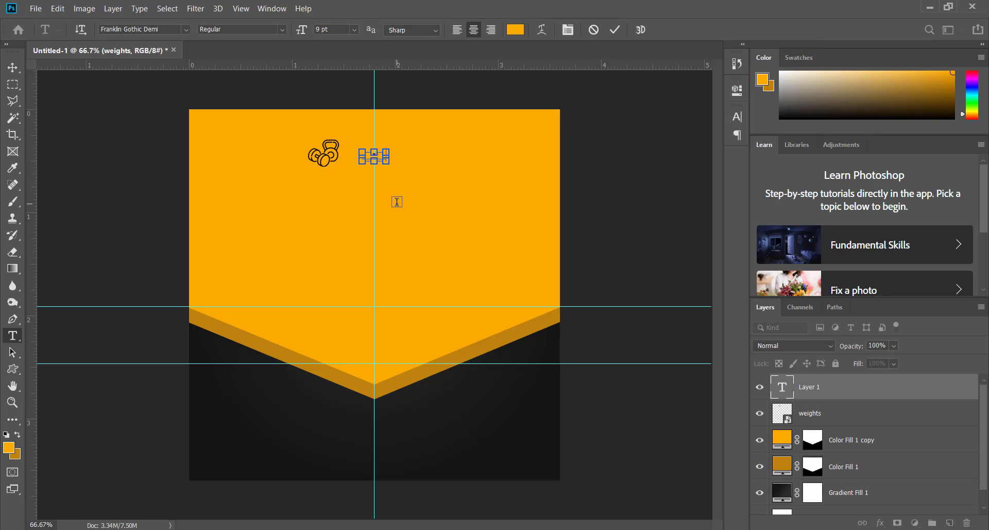
left_click(515, 29)
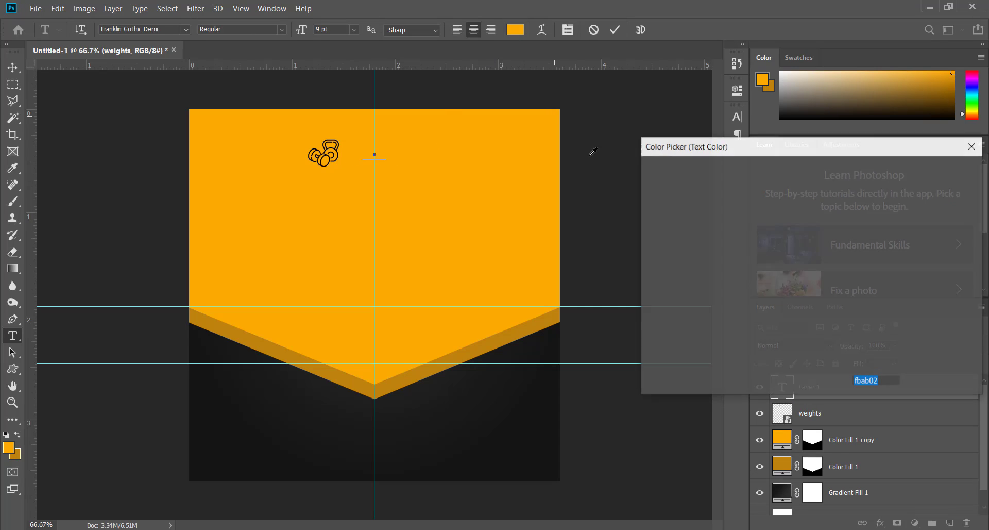
type("000000")
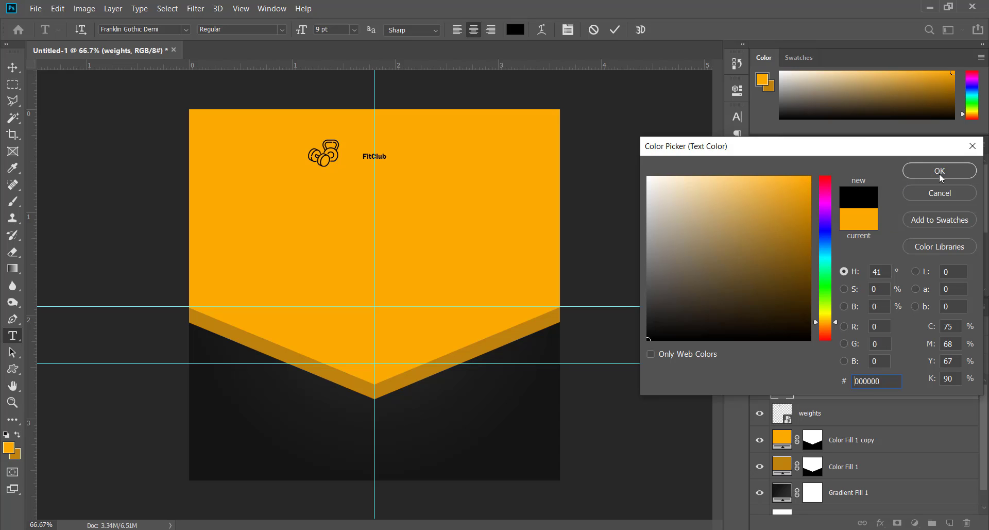
left_click(940, 176)
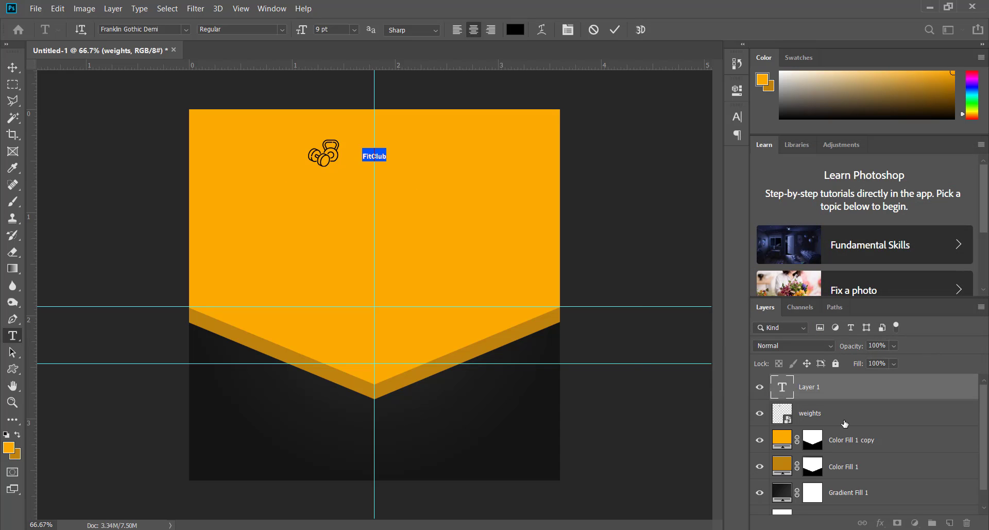
left_click(13, 67)
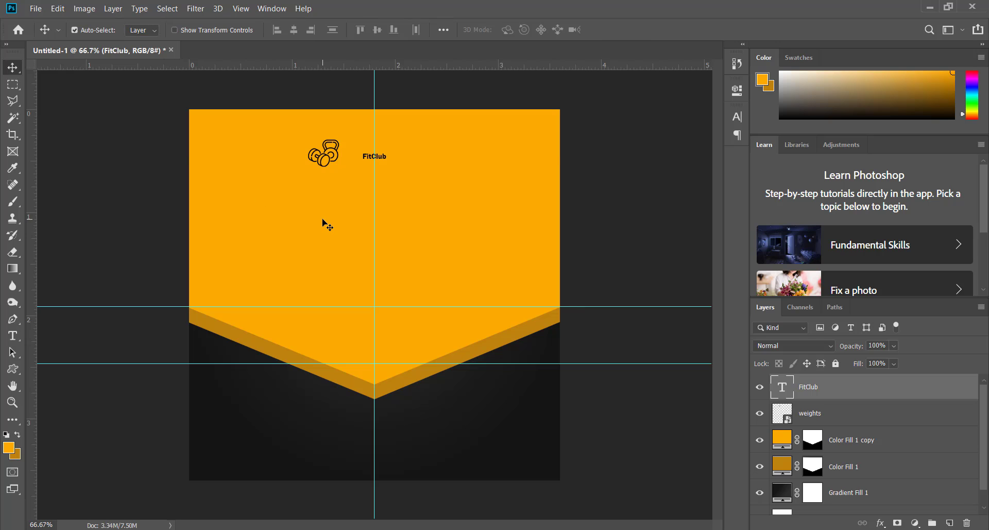
- Scale the FitClub text to 310.22% and position it beside the weights icon at X 586, Y 126.66 px
key("ctrl+t")
key("ctrl+plus")
scroll(364, 203, "up", 2)
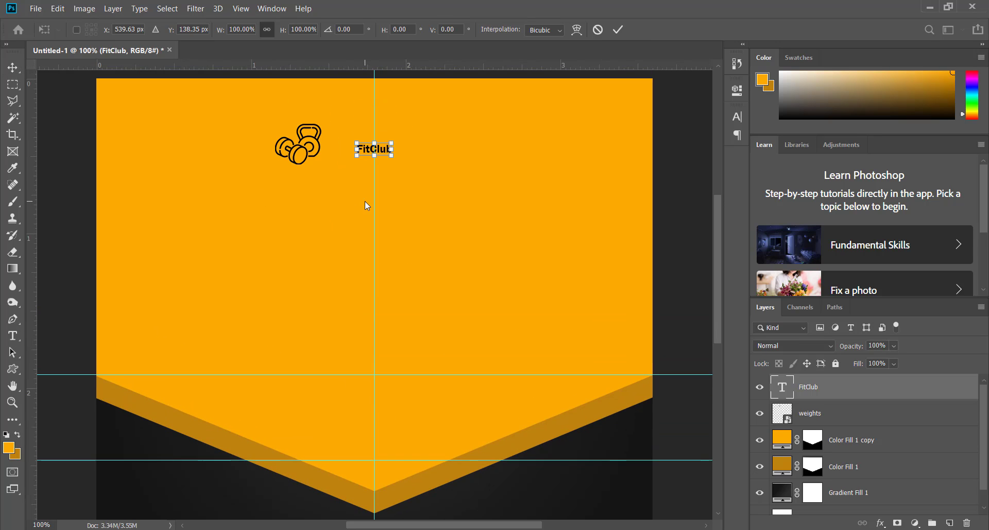
key("ctrl+plus")
scroll(364, 201, "up", 3)
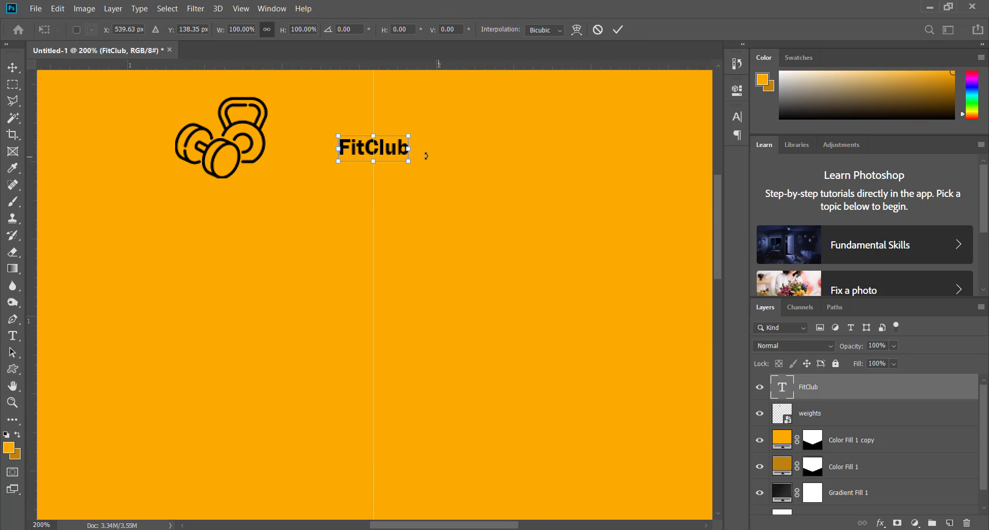
left_click_drag(436, 173, 552, 209)
left_click_drag(489, 180, 460, 142)
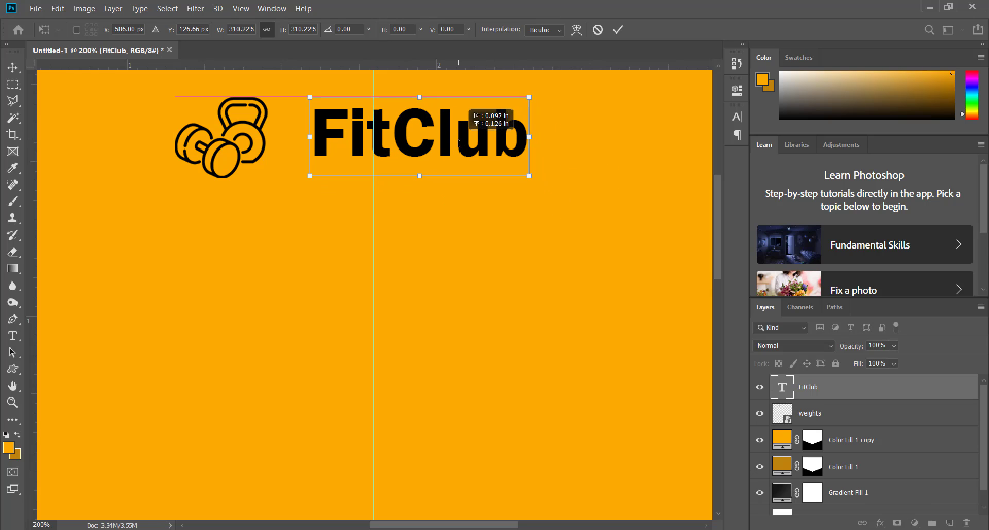
key("Return")
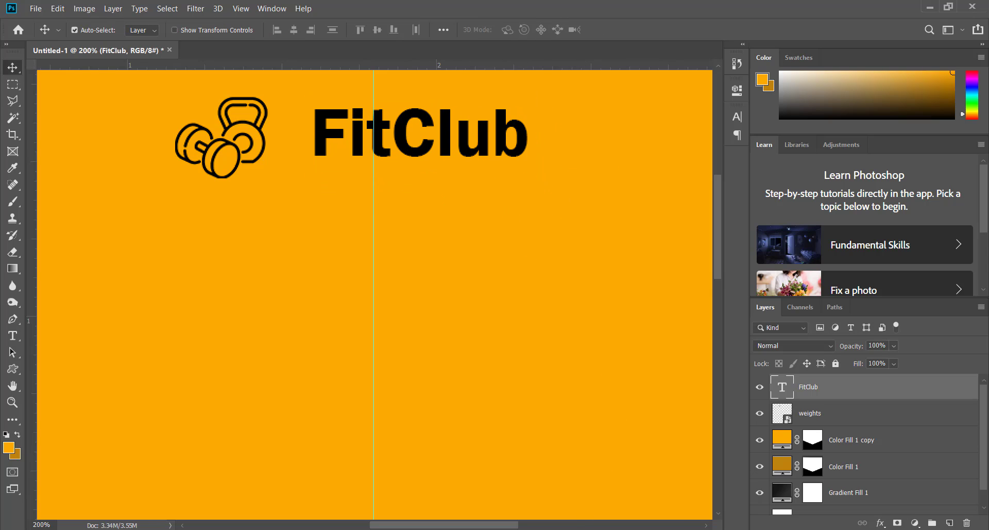
- Switch to Notepad, copy the line "Fitness Studio" and return to Photoshop
key("alt+Tab")
left_click_drag(150, 168, 24, 170)
key("ctrl+c")
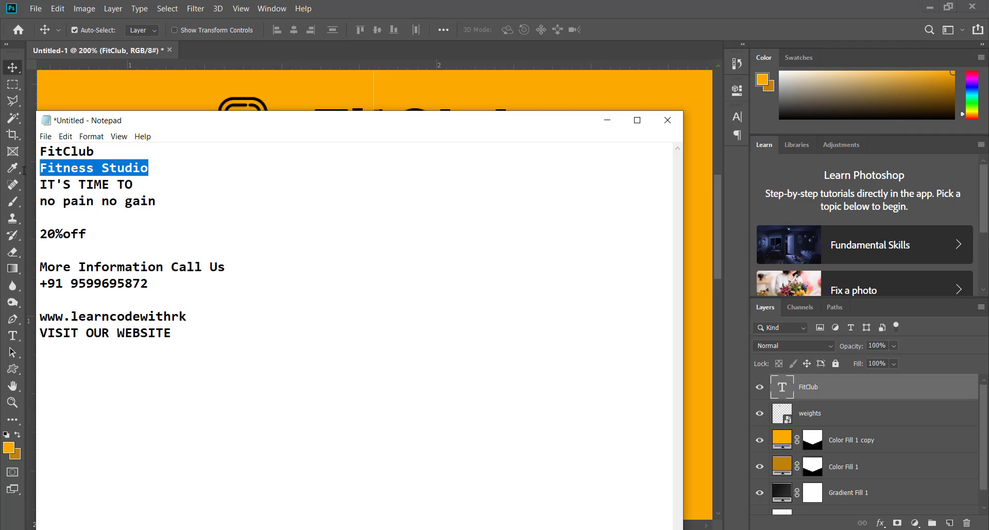
left_click(605, 120)
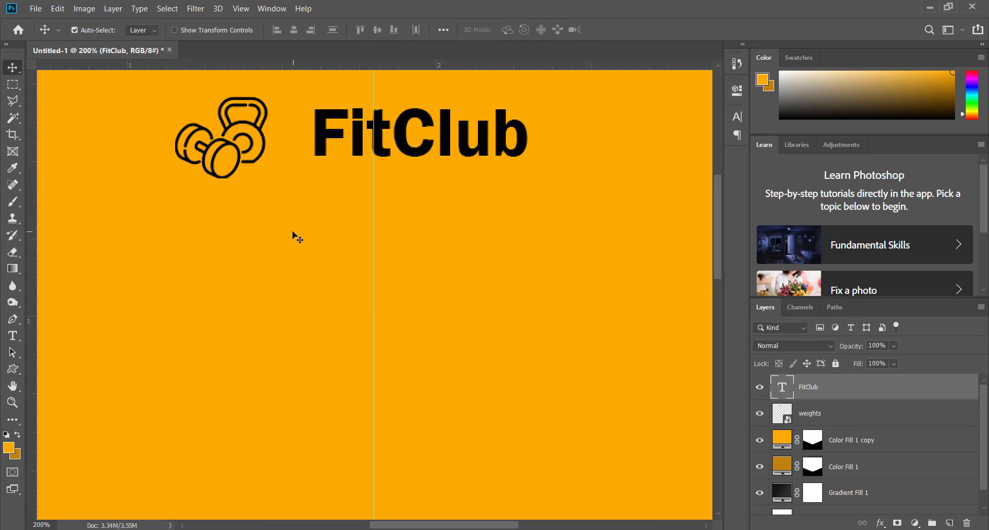
- Add a new text layer reading "Fitness Studio" in the empty orange area below the logo
key("t")
left_click(313, 234)
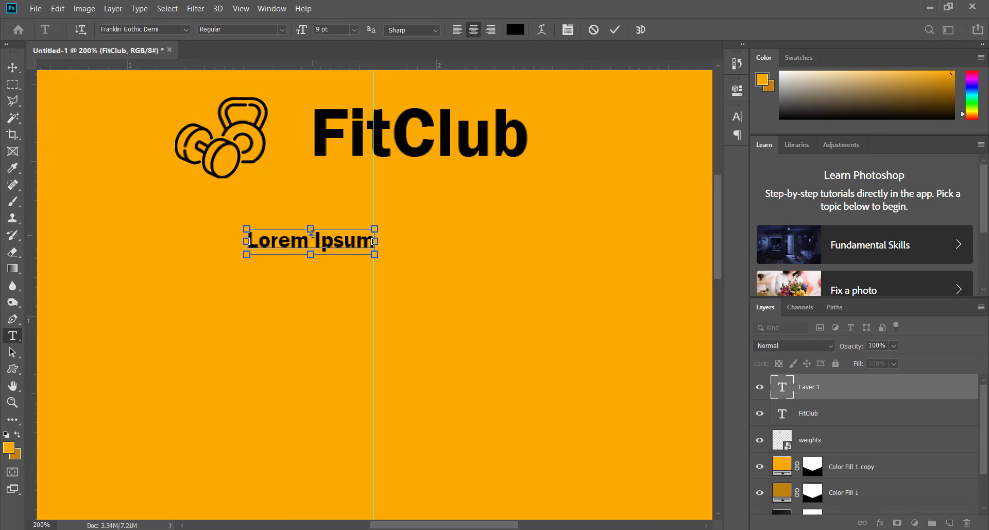
key("ctrl+v")
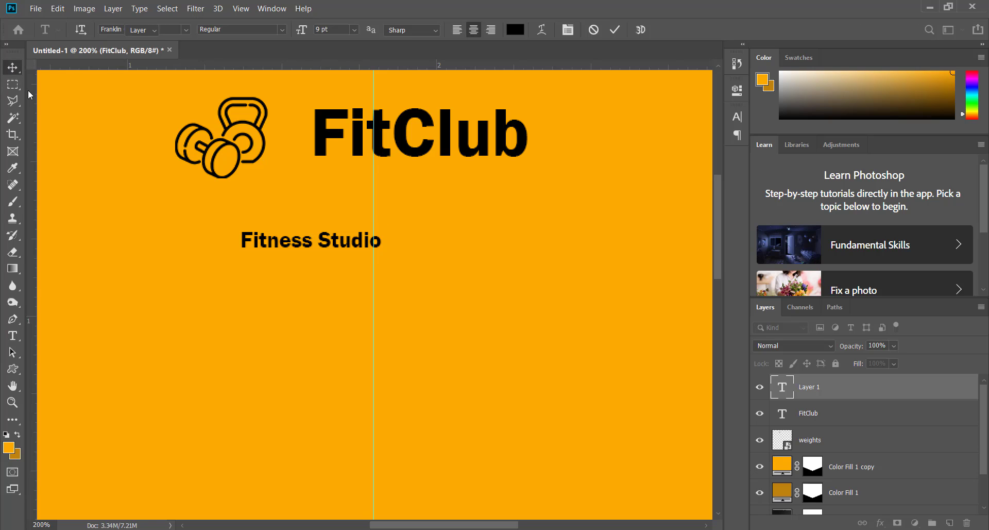
key("ctrl+Return")
- Scale the Fitness Studio text to 114.83% and place it directly under FitClub, aligned with its left edge
key("ctrl+t")
left_click_drag(326, 247, 474, 194)
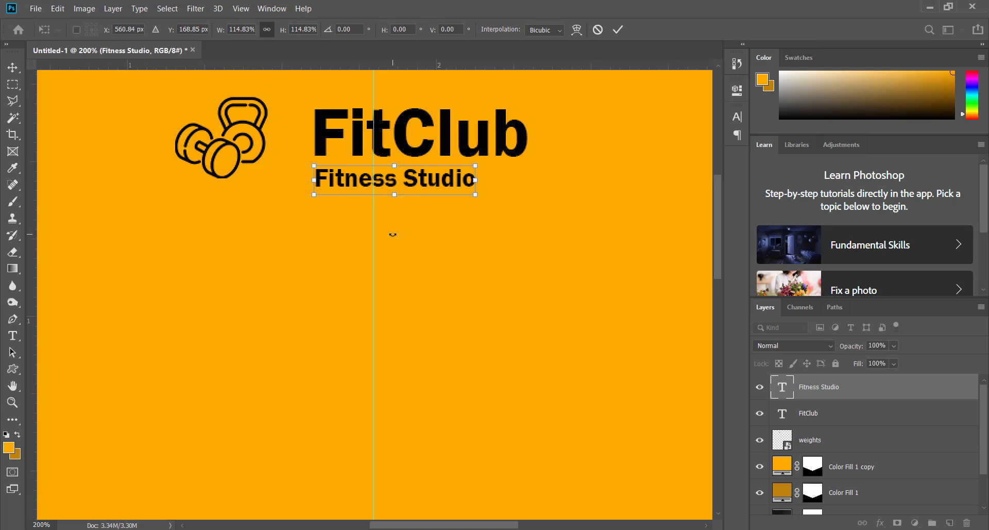
key("Return")
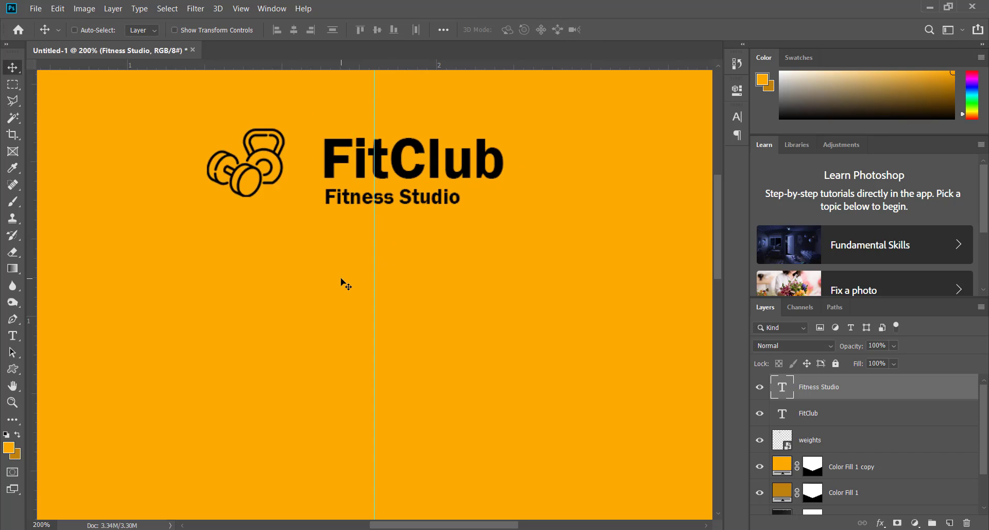
- Draw a rectangle about 443 x 94 px centred below the Fitness Studio text
key("ctrl+minus")
scroll(357, 269, "up", 1)
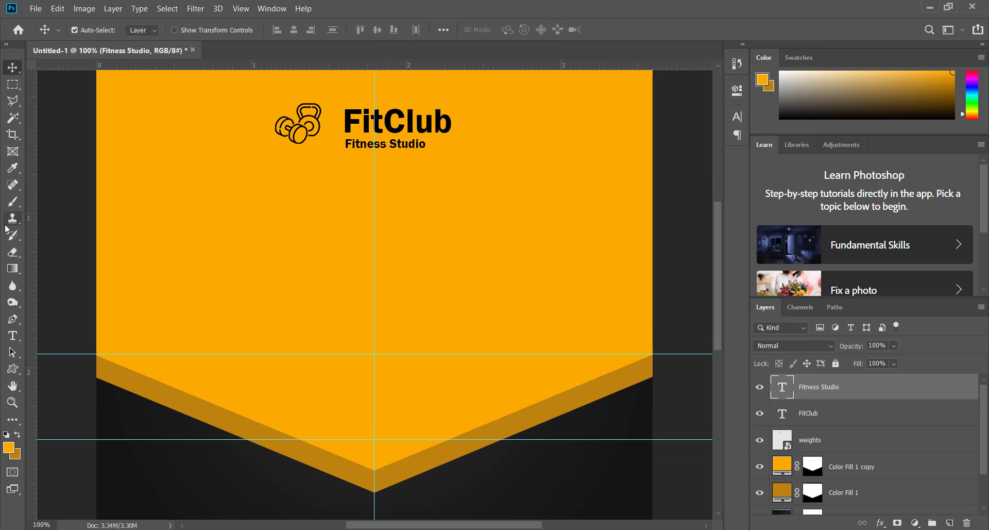
right_click(14, 371)
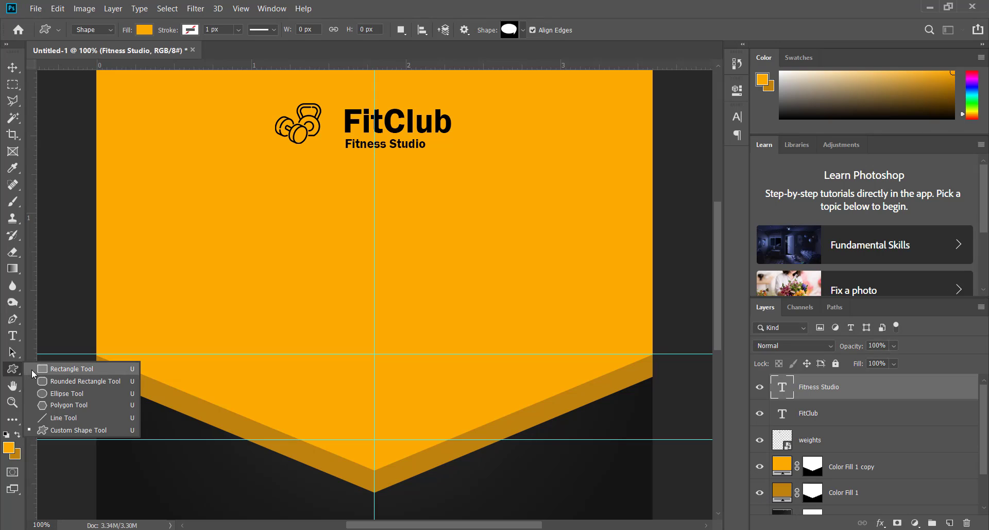
left_click(62, 366)
left_click_drag(263, 167, 489, 215)
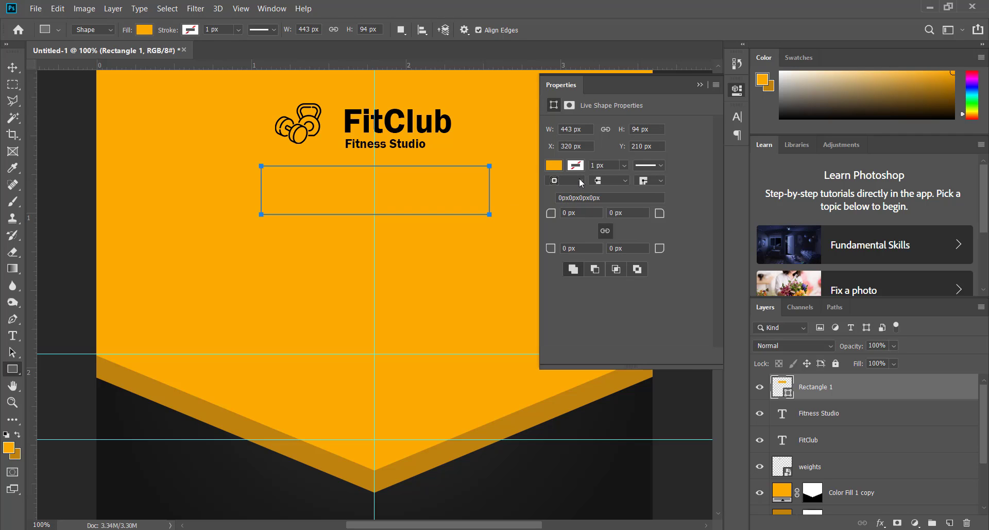
- Fill the rectangle with the dark colour 1d1d1d sampled from the background gradient
left_click(576, 165)
left_click(678, 191)
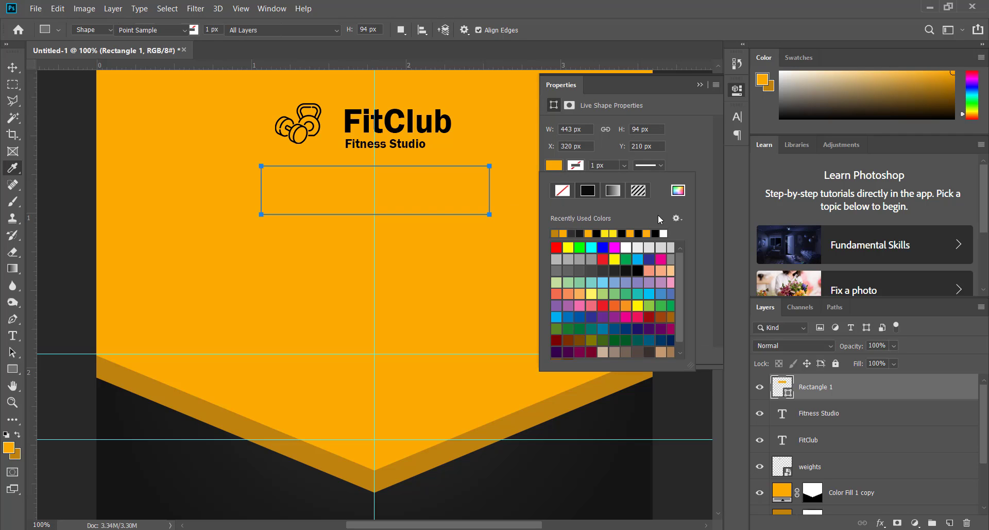
left_click(252, 454)
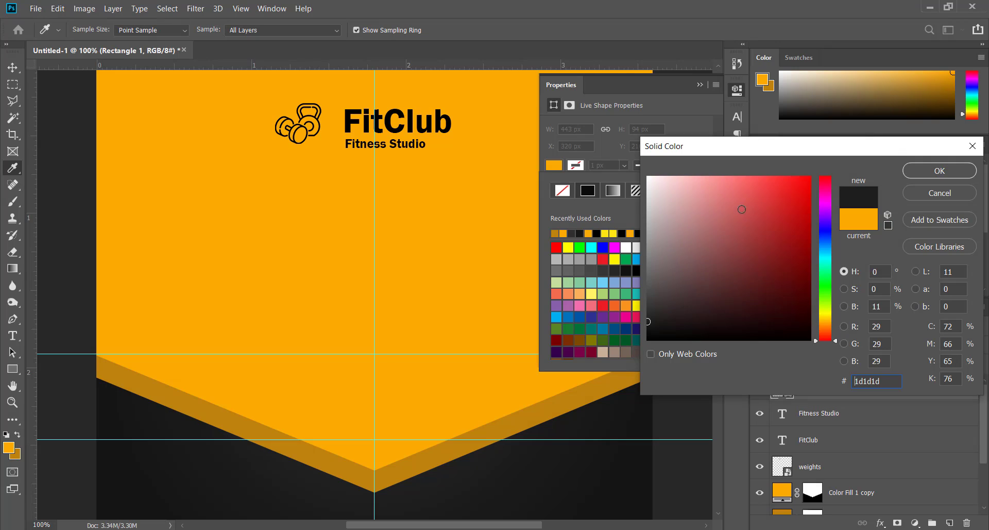
left_click(919, 171)
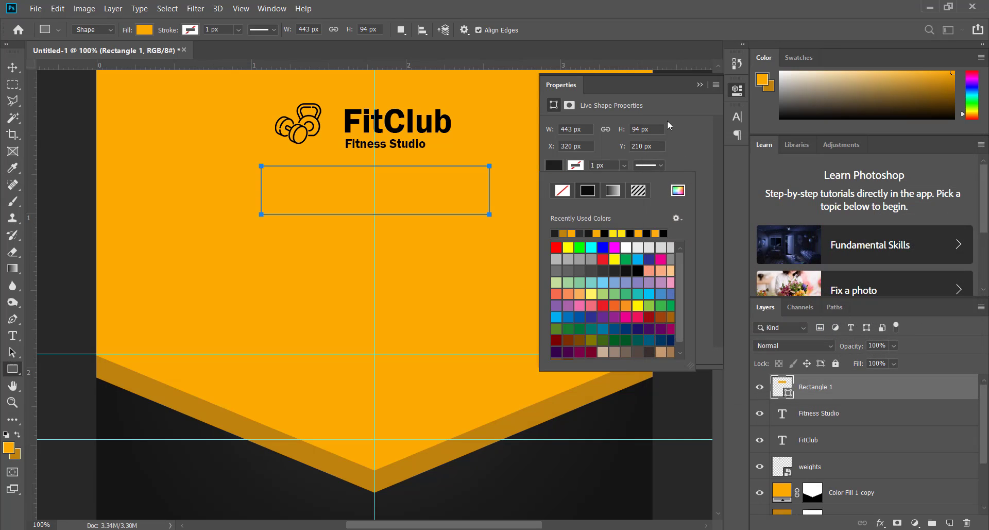
left_click(706, 85)
left_click(706, 85)
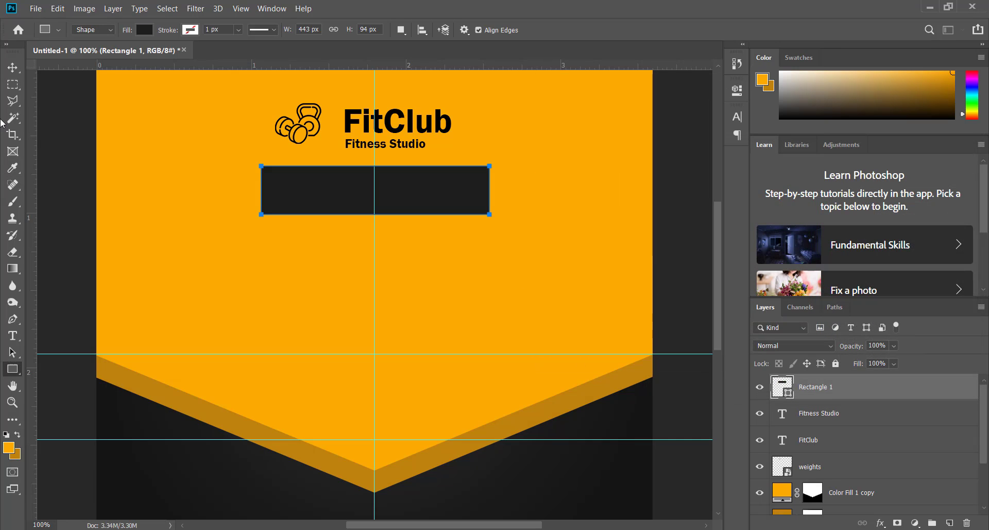
- Switch to Notepad, copy the line "IT'S TIME TO" and return to Photoshop
left_click(12, 68)
key("alt+Tab")
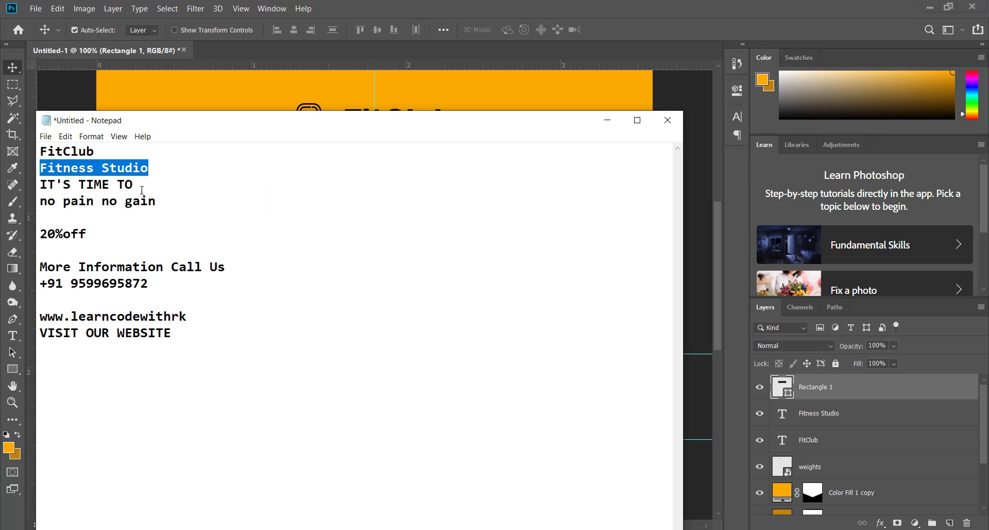
left_click_drag(143, 190, 30, 182)
key("ctrl+c")
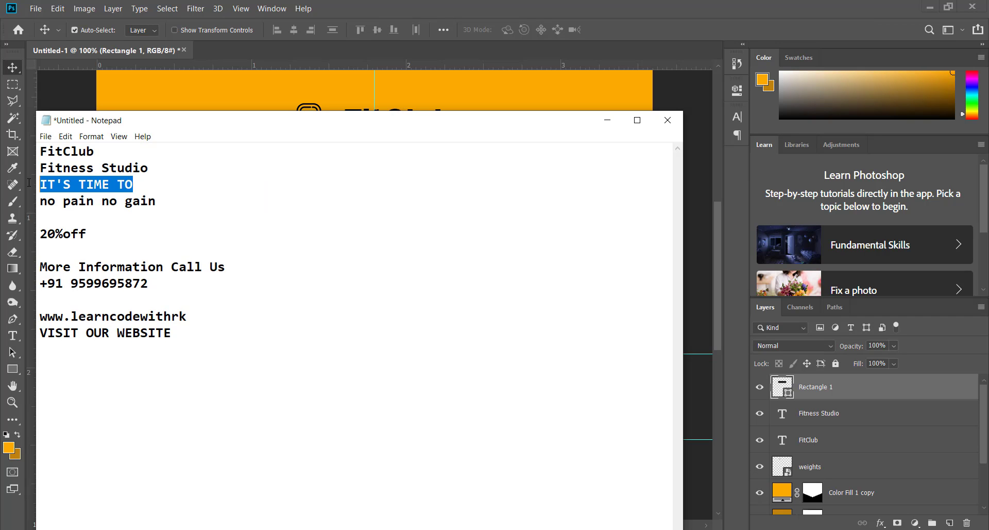
left_click(607, 120)
- Add a text layer reading "IT'S TIME TO" in the orange area below the dark rectangle and colour it white (ffffff)
key("t")
left_click(325, 250)
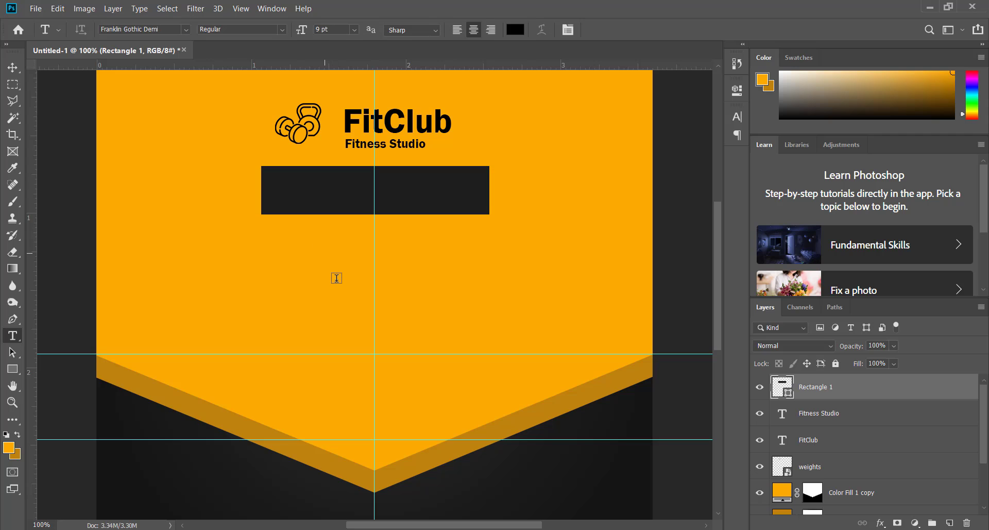
key("ctrl+v")
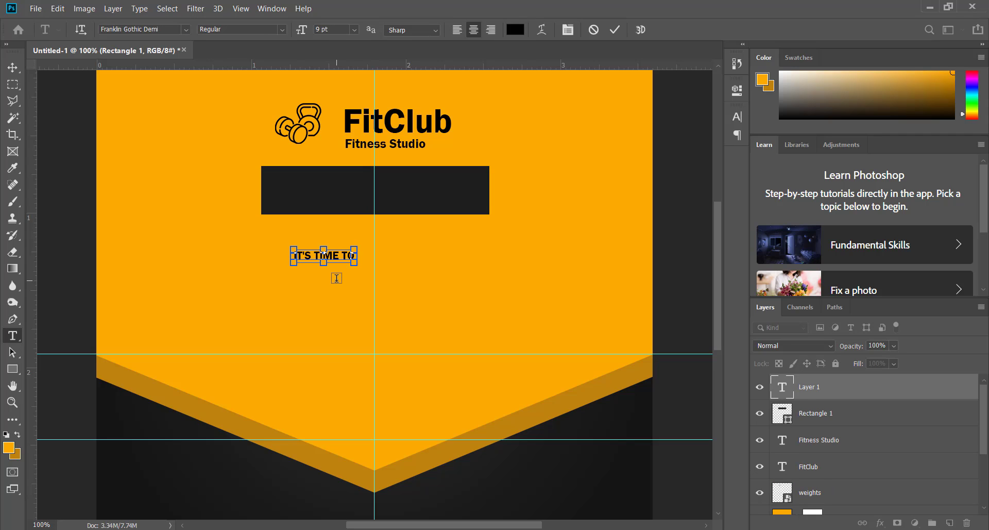
key("ctrl+a")
left_click(515, 30)
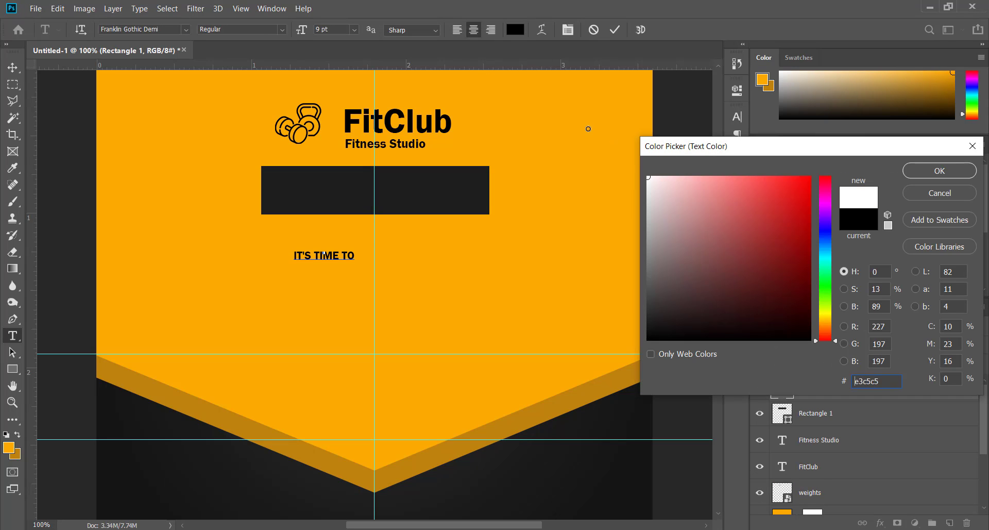
type("ffffff")
left_click(948, 172)
left_click(12, 67)
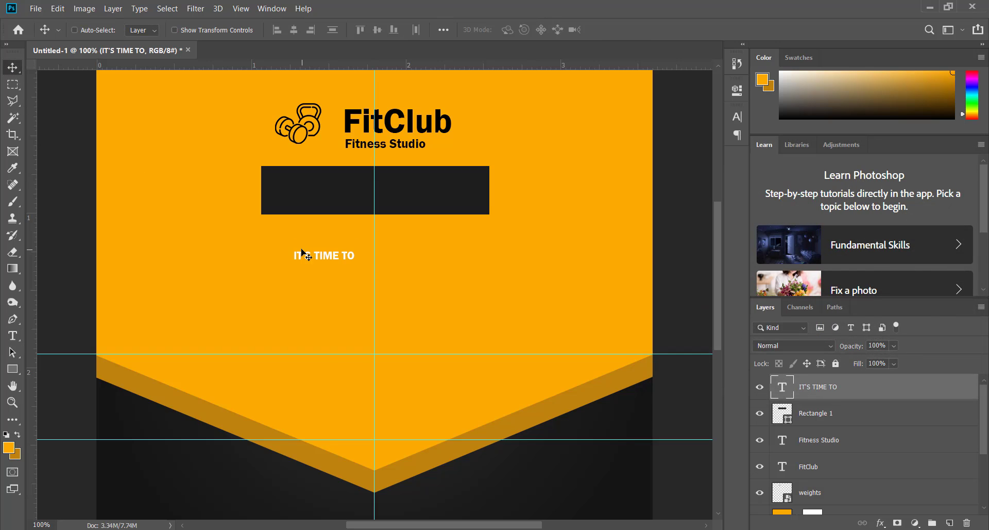
- Scale the IT'S TIME TO text to 274.26% and centre it on the dark rectangle at X 541.50, Y 257.50 px
key("ctrl+t")
left_click_drag(411, 283, 412, 201)
key("ctrl+plus")
scroll(412, 201, "up", 2)
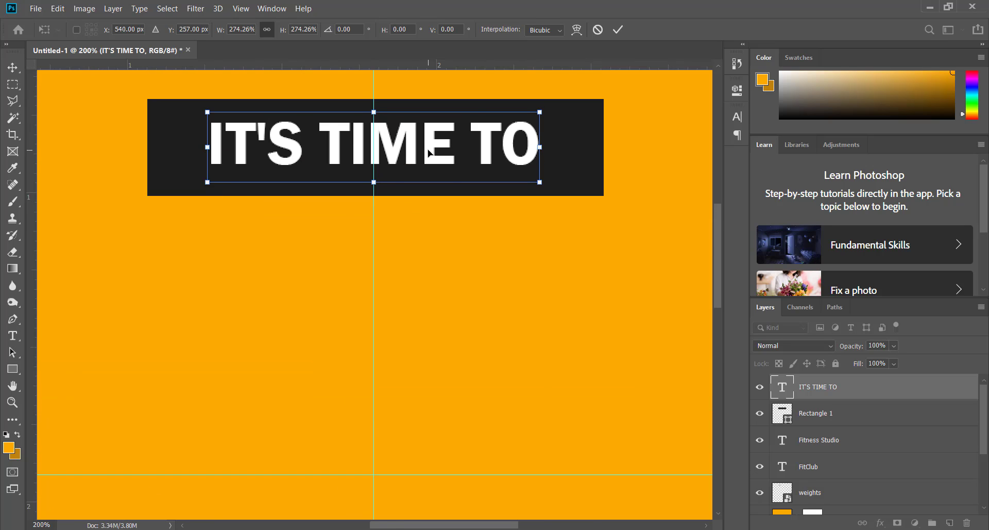
left_click_drag(428, 150, 428, 153)
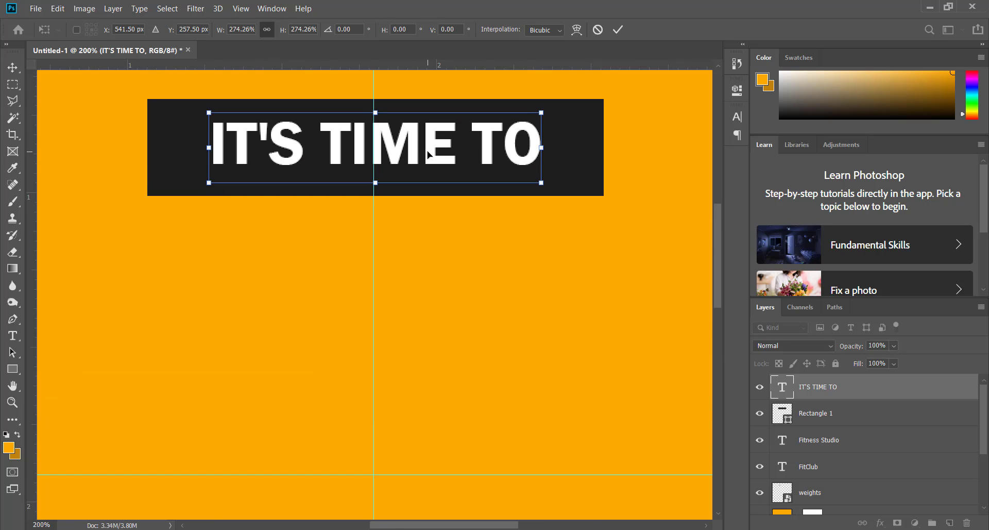
key("Return")
key("t")
left_click(427, 151)
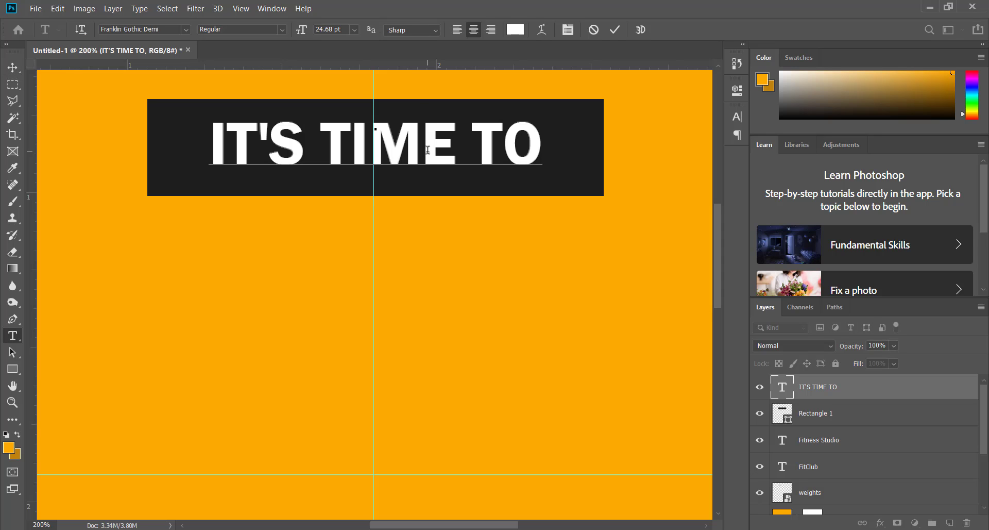
left_click(13, 67)
key("ctrl+minus")
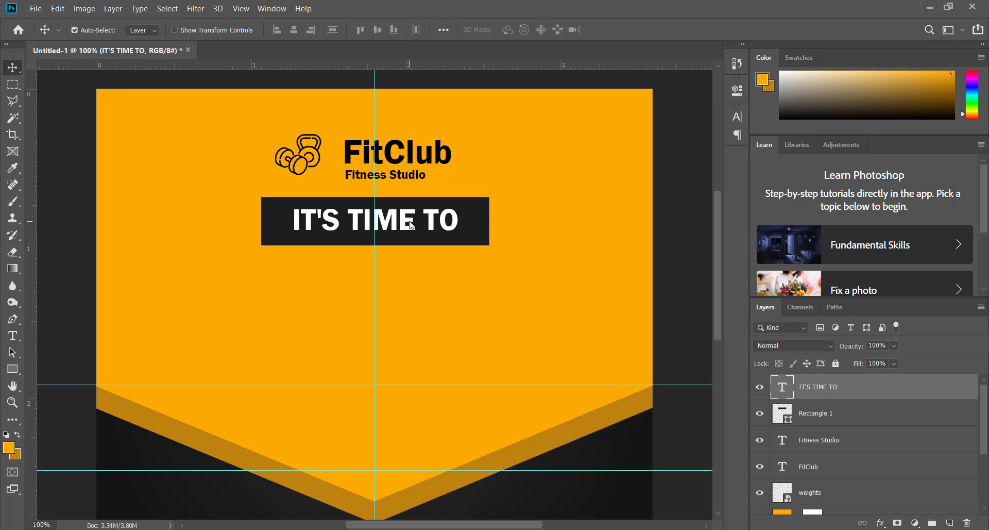
- Switch to Notepad, copy the line "no pain no gain" and return to Photoshop
key("alt+Tab")
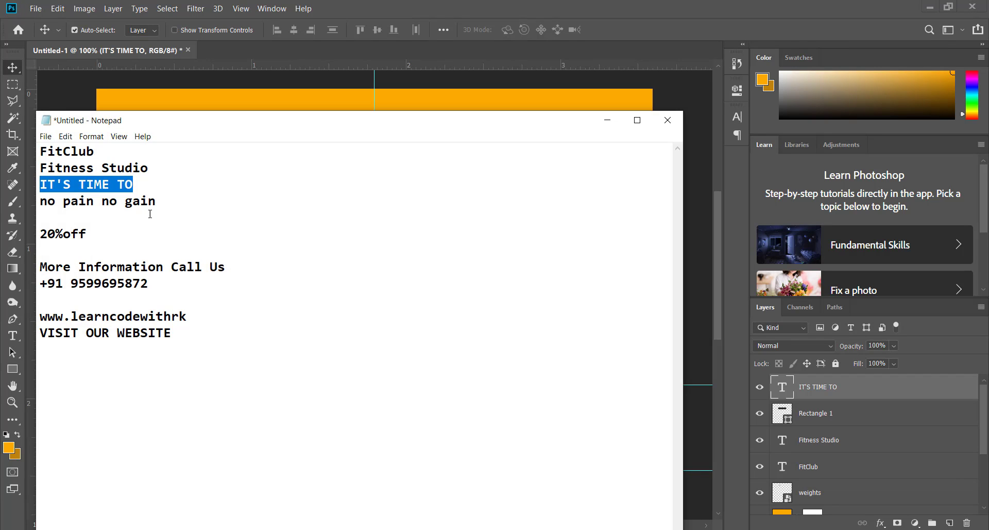
left_click_drag(154, 204, 18, 195)
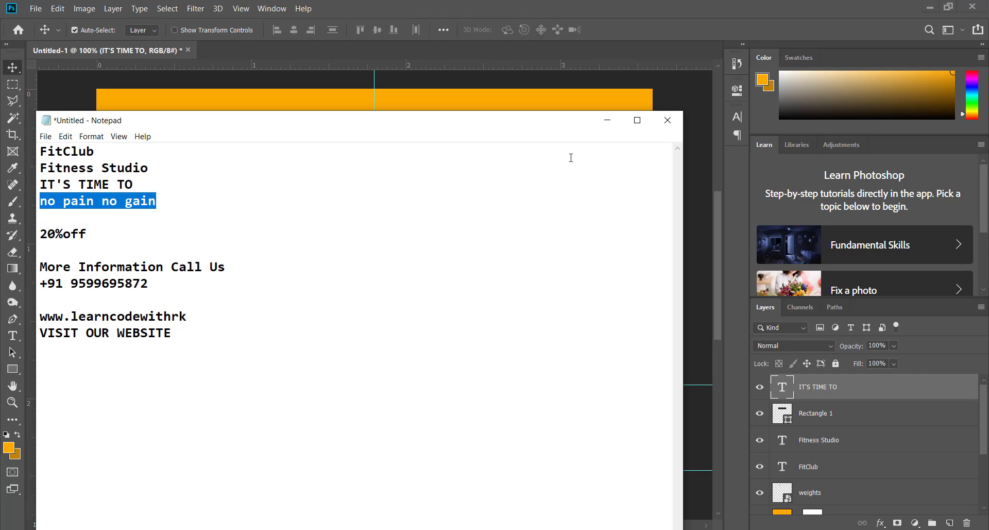
left_click(608, 120)
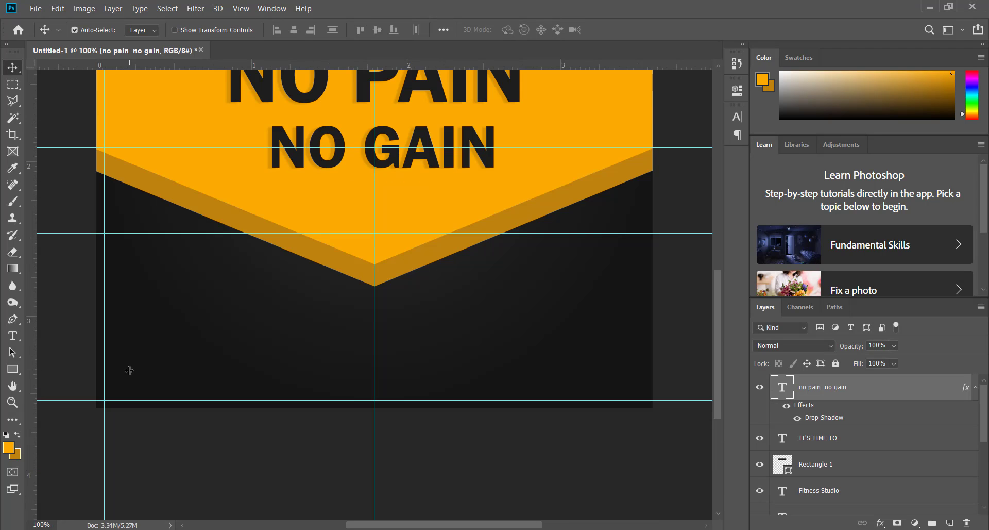
- Draw an orange telephone custom shape about 53 x 62 px in the canvas's lower-left corner, against the two margin guides
left_click_drag(14, 374, 67, 391)
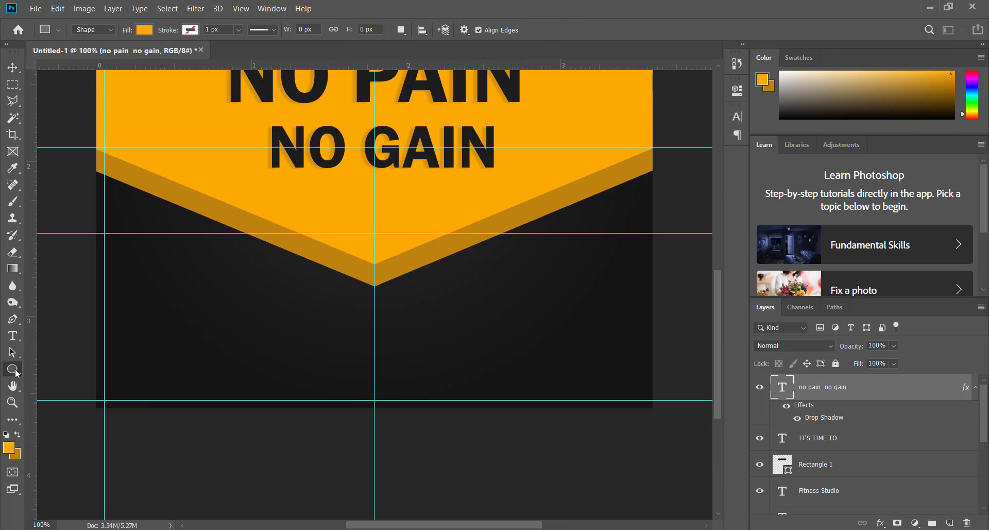
right_click(12, 369)
left_click(52, 427)
left_click(523, 30)
scroll(447, 351, "down", 3)
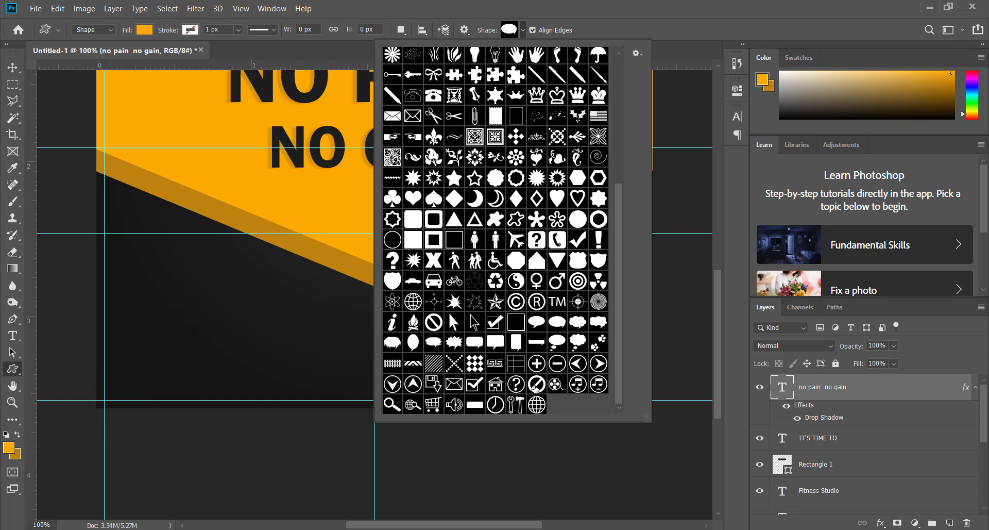
left_click(555, 245)
left_click(565, 8)
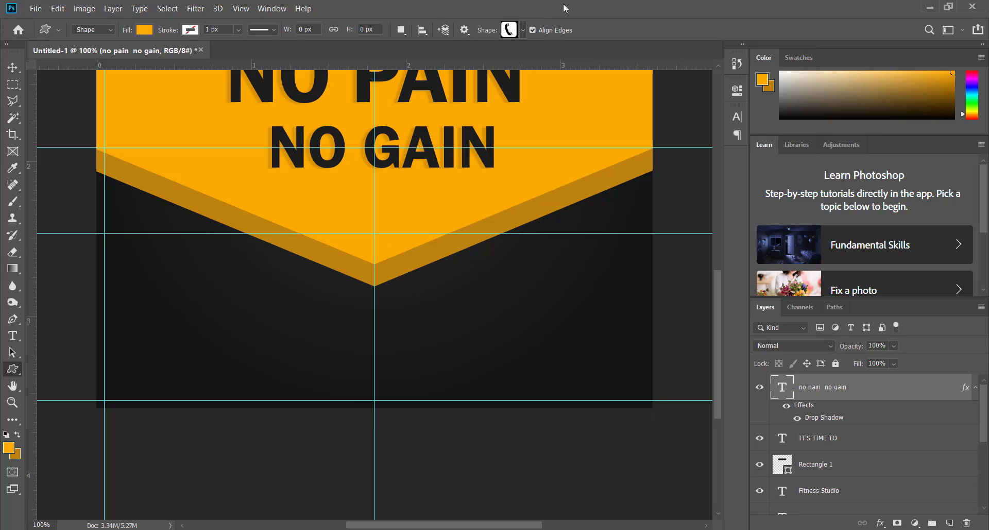
key("ctrl+plus")
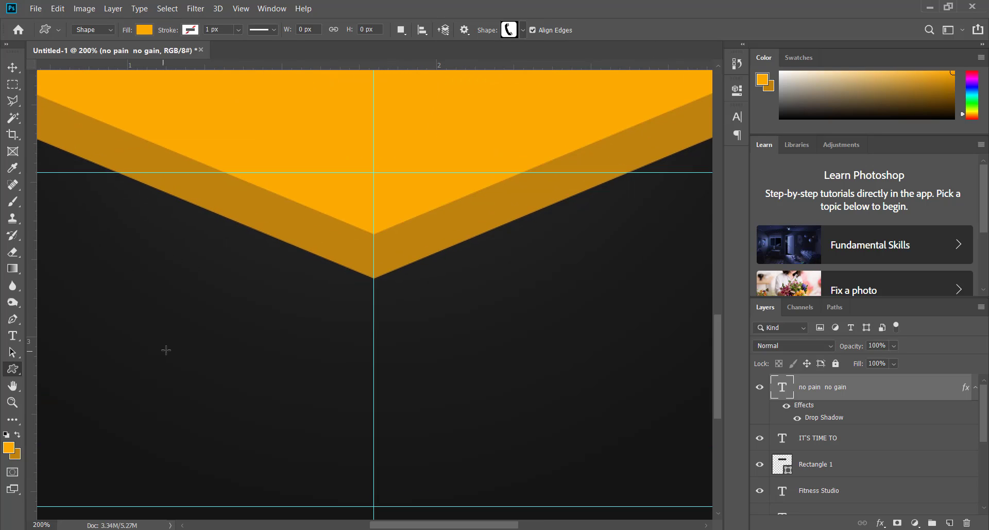
left_click_drag(165, 349, 454, 246)
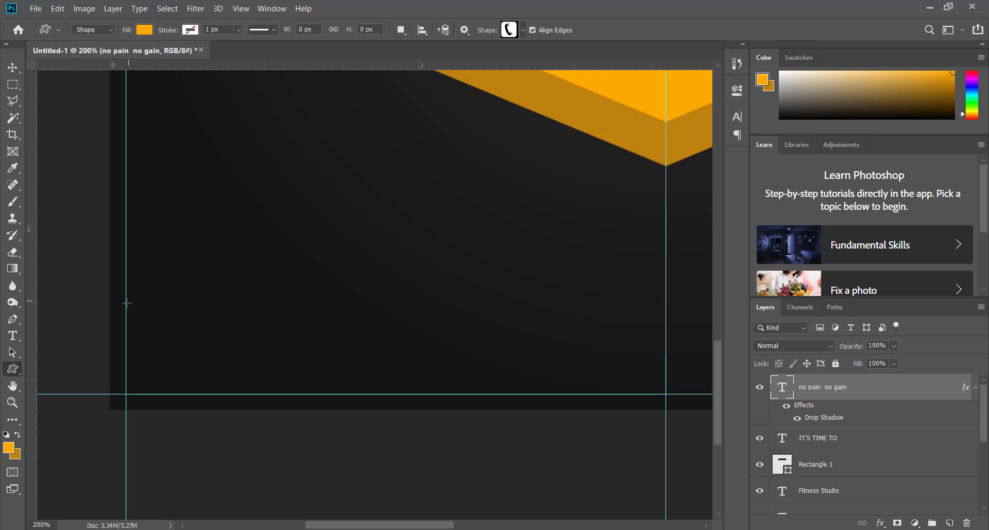
left_click_drag(127, 331, 181, 394)
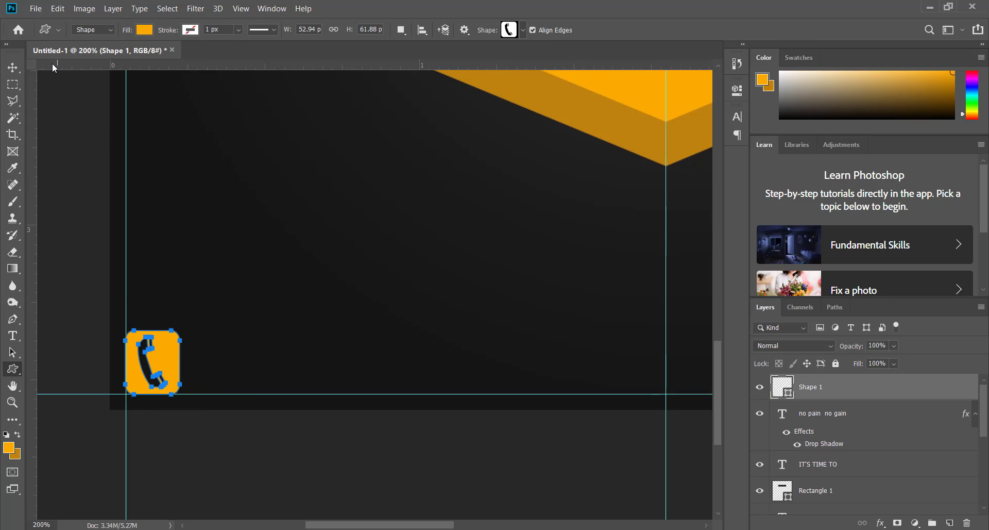
- Add a left-aligned text layer with "More Information Call Us" and the copied phone number, and place it just right of the telephone icon
key("t")
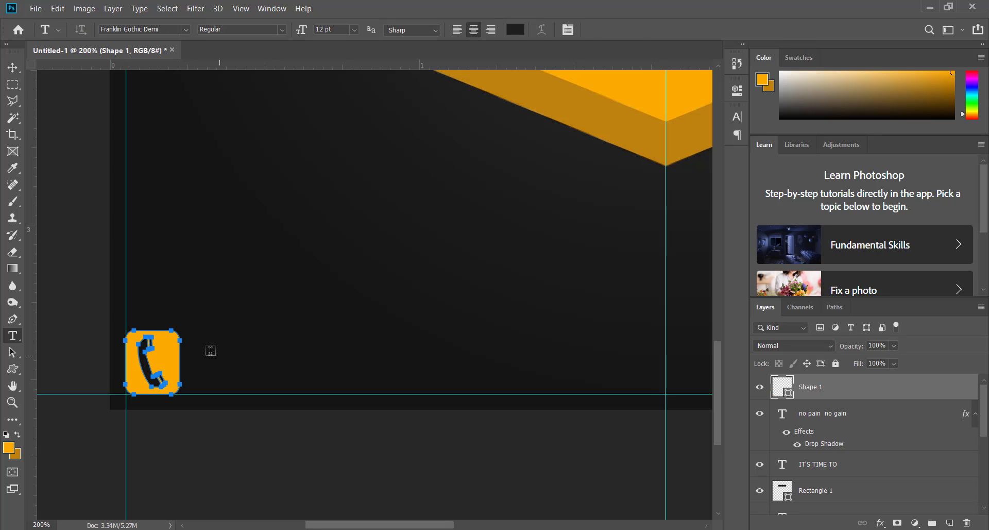
left_click(211, 351)
key("ctrl+v")
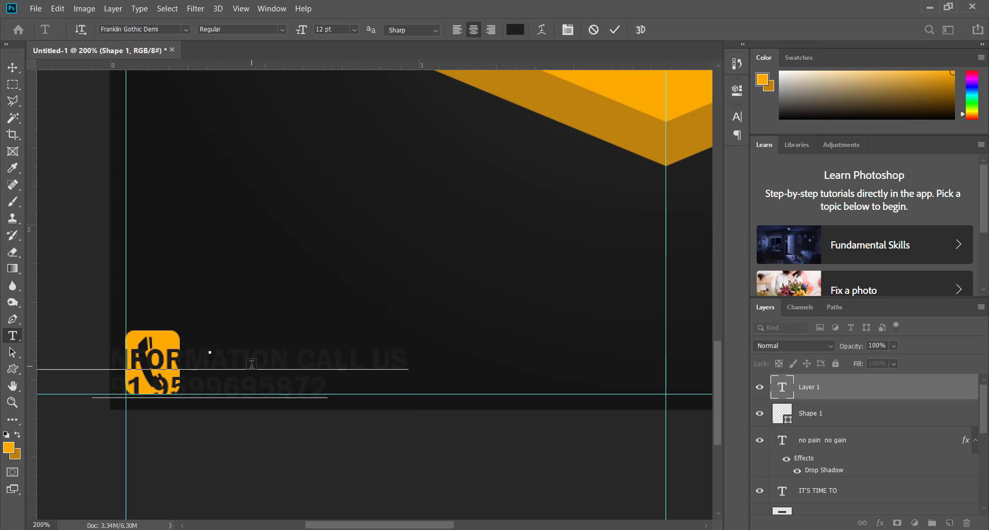
key("ctrl+a")
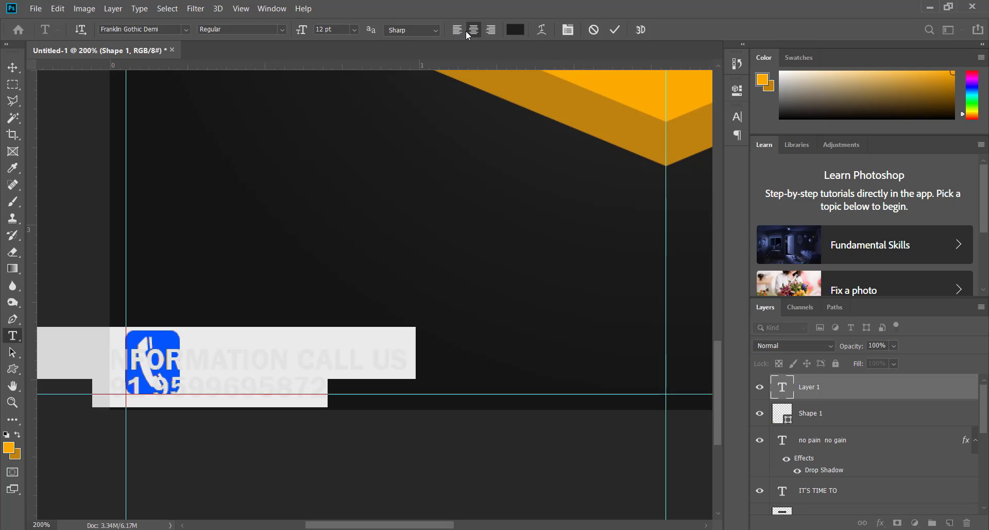
left_click(461, 29)
left_click(13, 67)
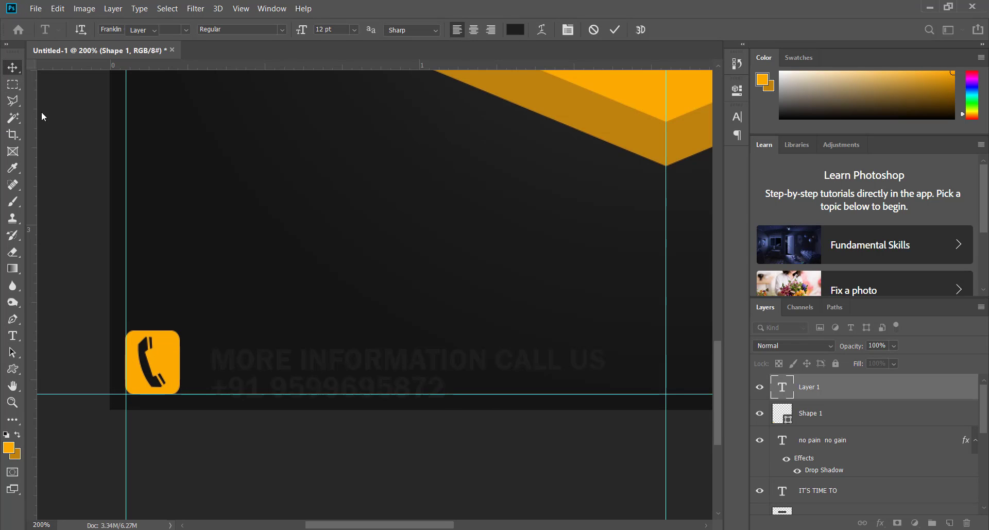
left_click_drag(278, 366, 260, 357)
- Colour the "More Information Call Us" line with the bright orange sampled from the pointed shape
key("t")
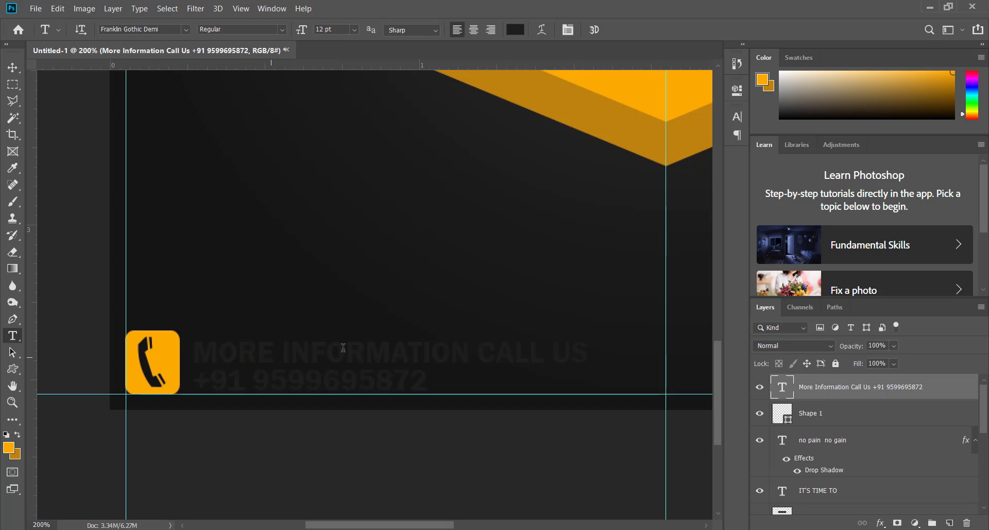
left_click(341, 348)
left_click_drag(586, 348, 190, 334)
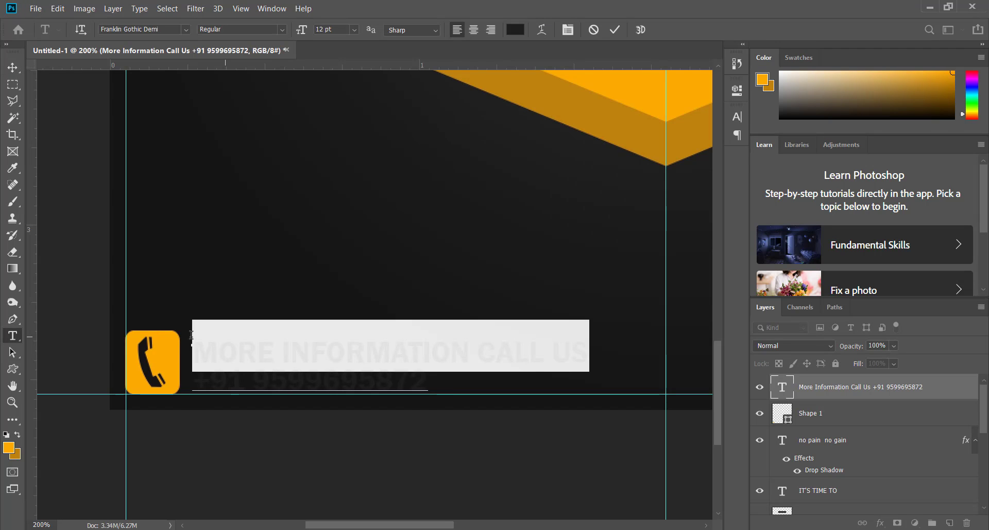
left_click(519, 32)
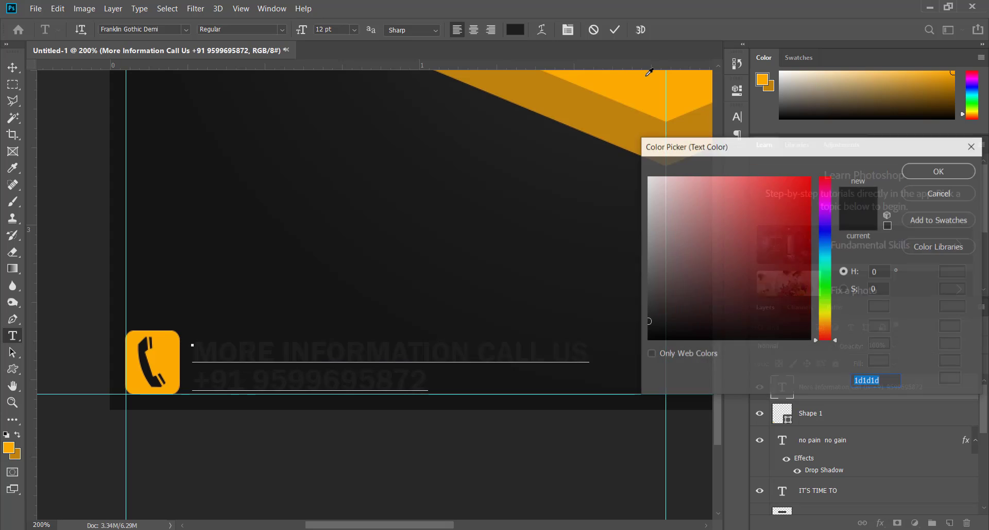
left_click(650, 82)
left_click(926, 175)
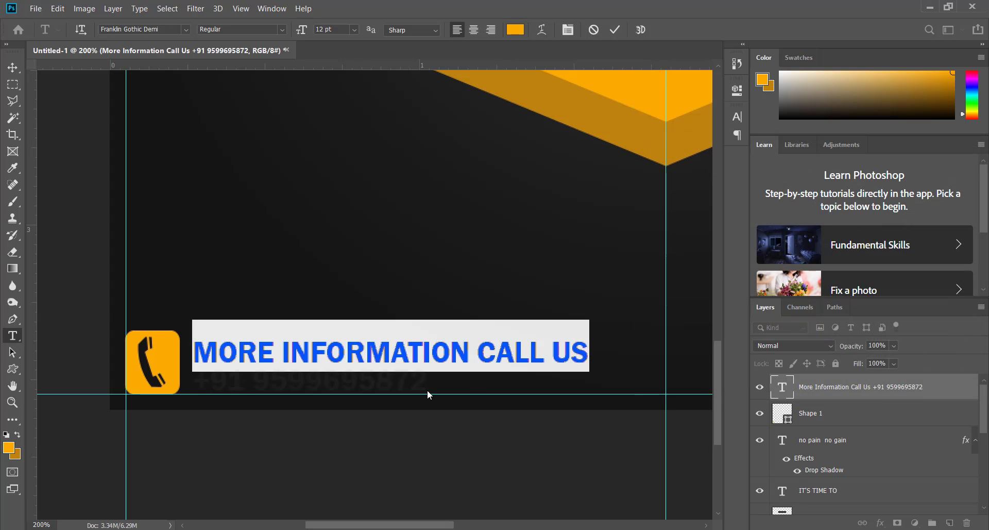
- Colour the phone number line below "More Information Call Us" white (ffffff)
left_click_drag(428, 389, 342, 160)
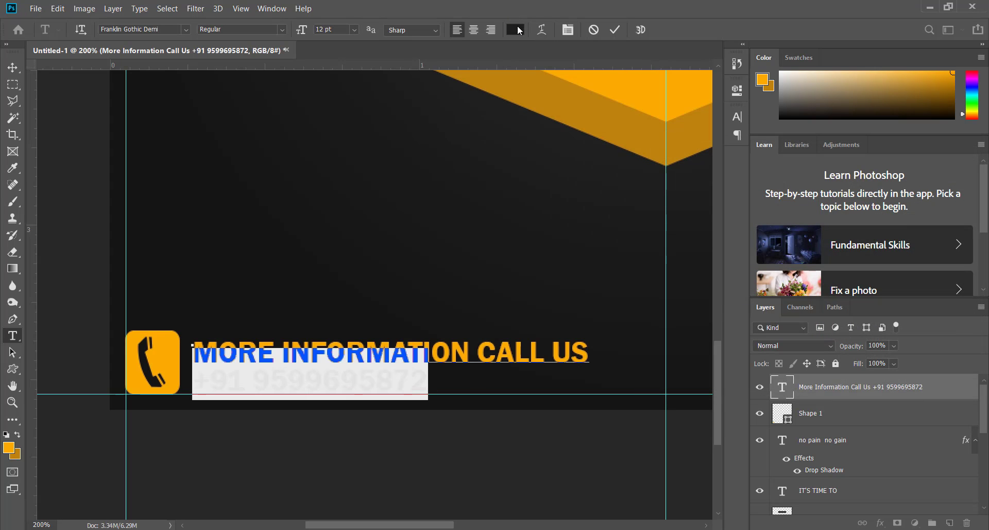
left_click(518, 30)
left_click_drag(665, 191, 647, 175)
left_click(935, 172)
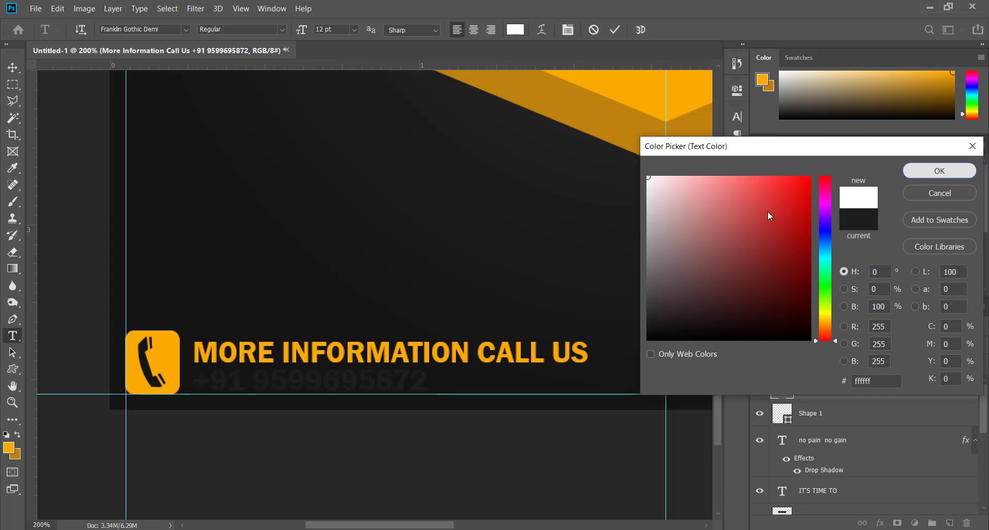
- Set the leading of both phone contact lines to 10 pt and move the text up beside the telephone icon
left_click_drag(425, 381, 180, 334)
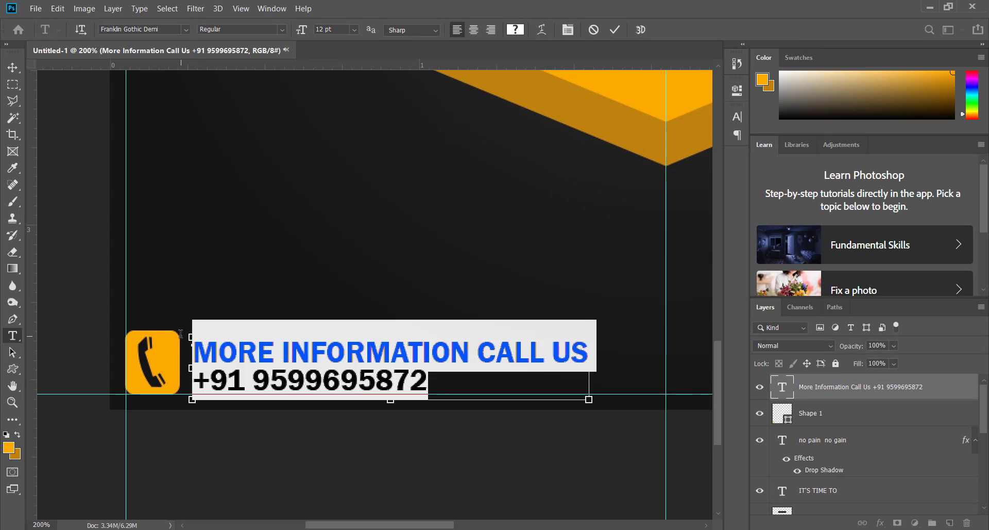
left_click(736, 116)
left_click(715, 150)
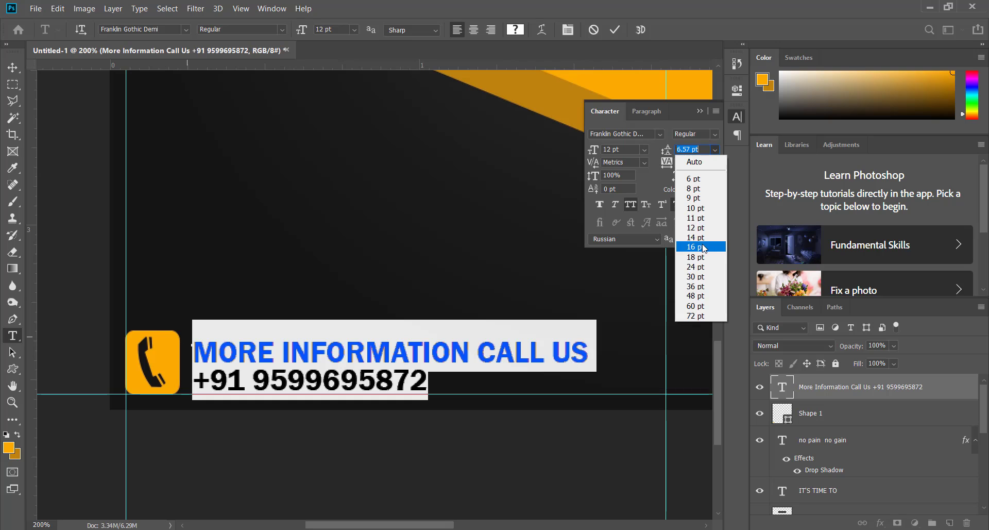
left_click(695, 208)
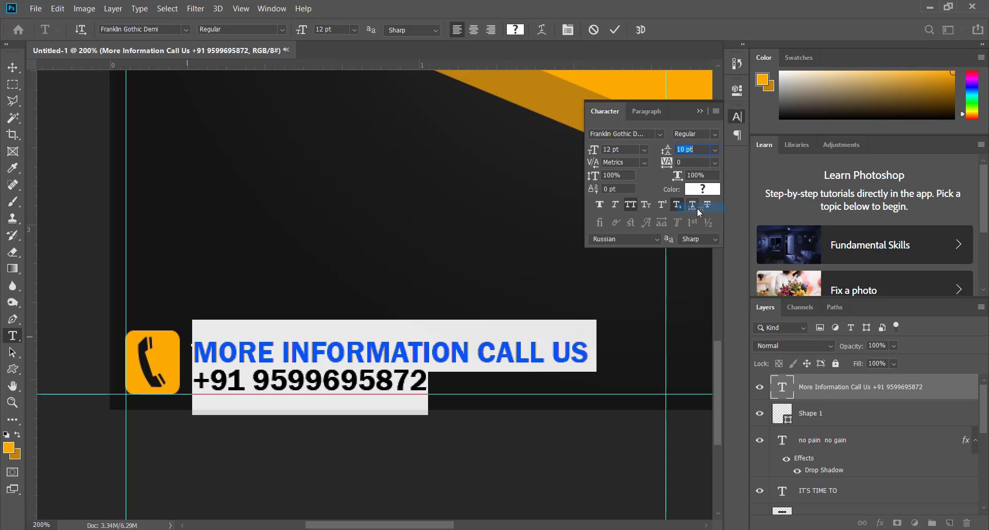
left_click(699, 112)
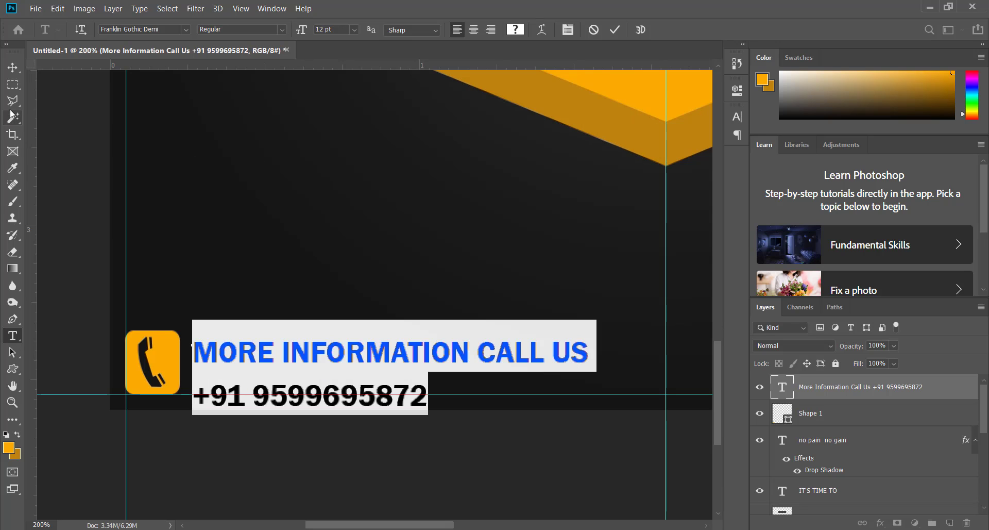
left_click(13, 84)
left_click(16, 72)
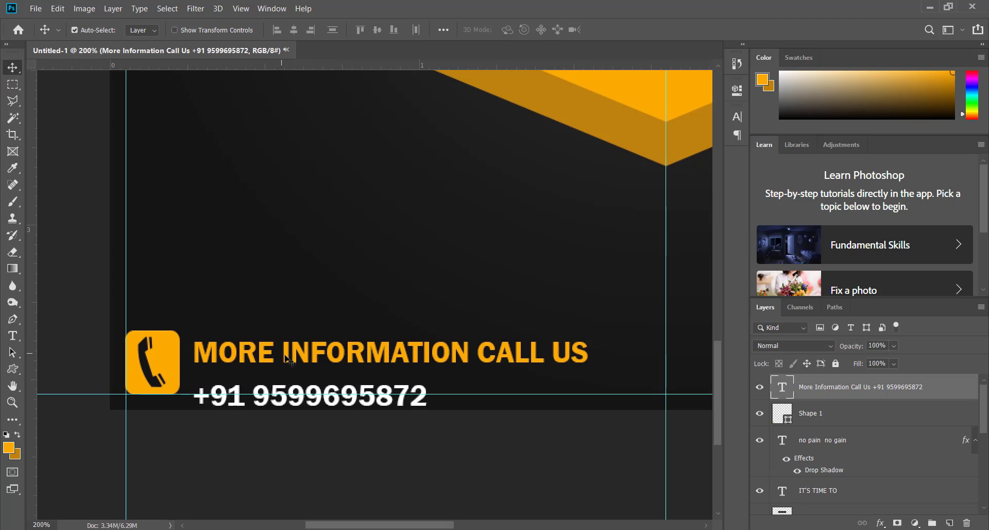
left_click_drag(287, 358, 288, 344)
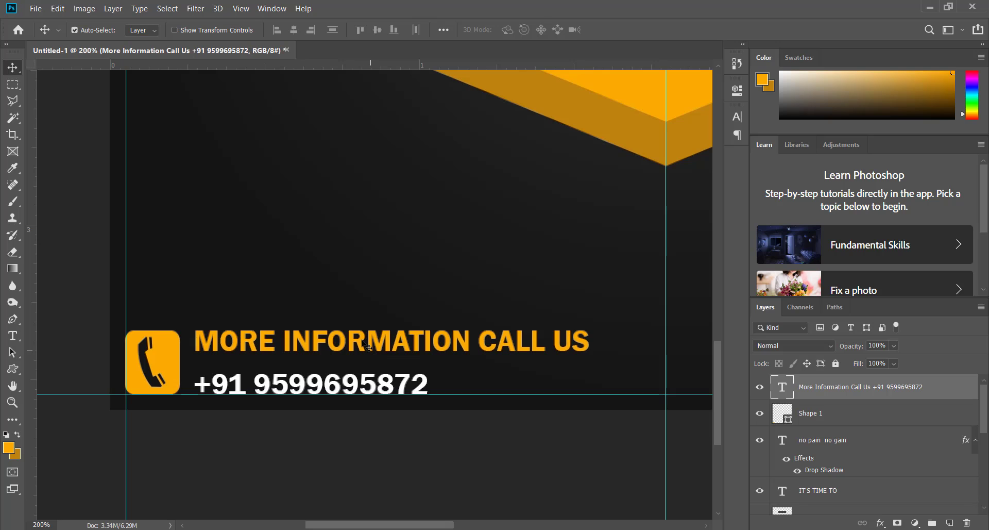
key("alt+Tab")
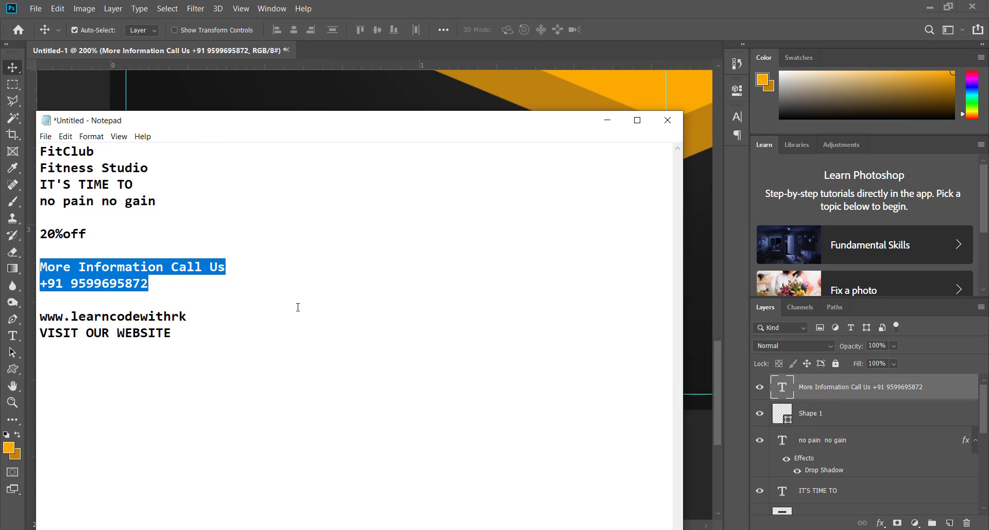
left_click_drag(210, 333, 10, 317)
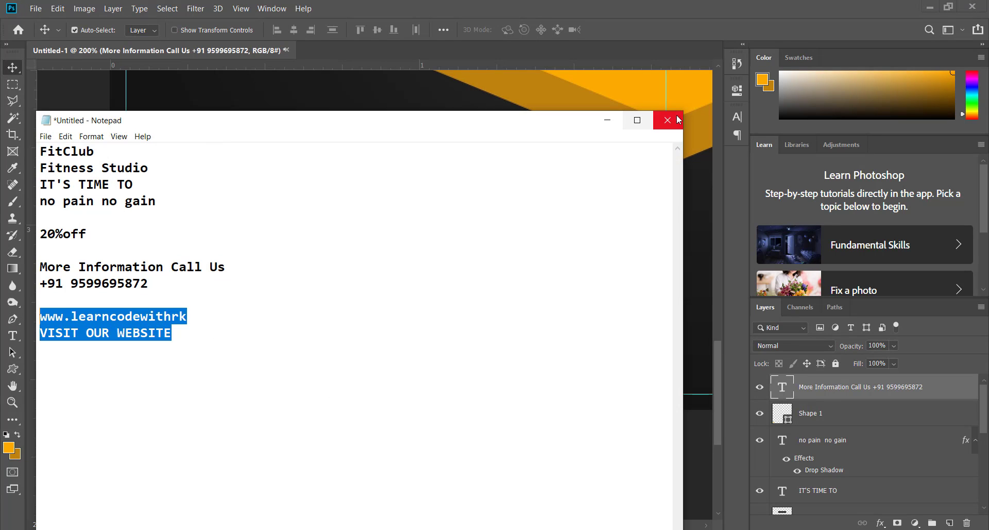
left_click(607, 120)
key("ctrl+minus")
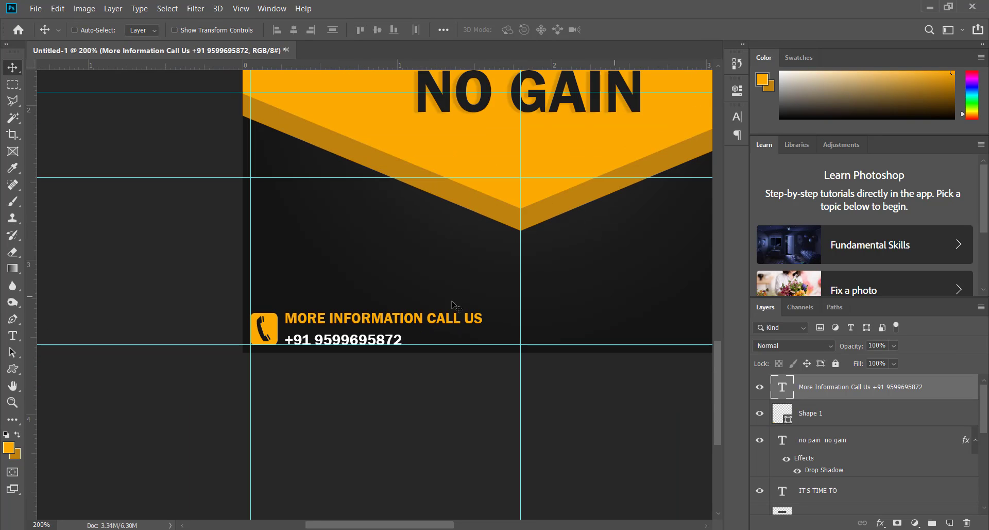
left_click_drag(424, 320, 461, 307)
right_click(321, 295)
left_click(334, 303)
double_click(419, 298)
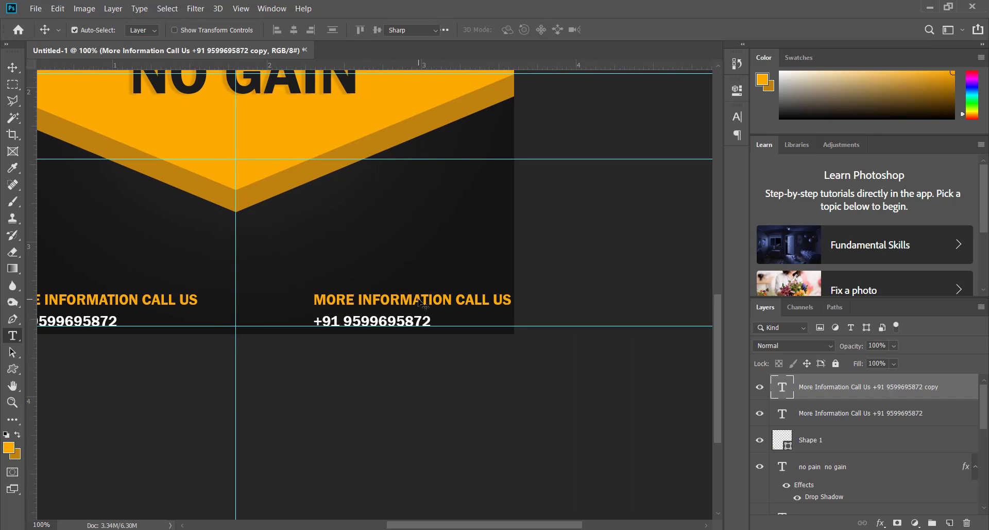
key("ctrl+a")
type("WWW.LEARNCODEWITHRK VISIT OUR WEBSITE")
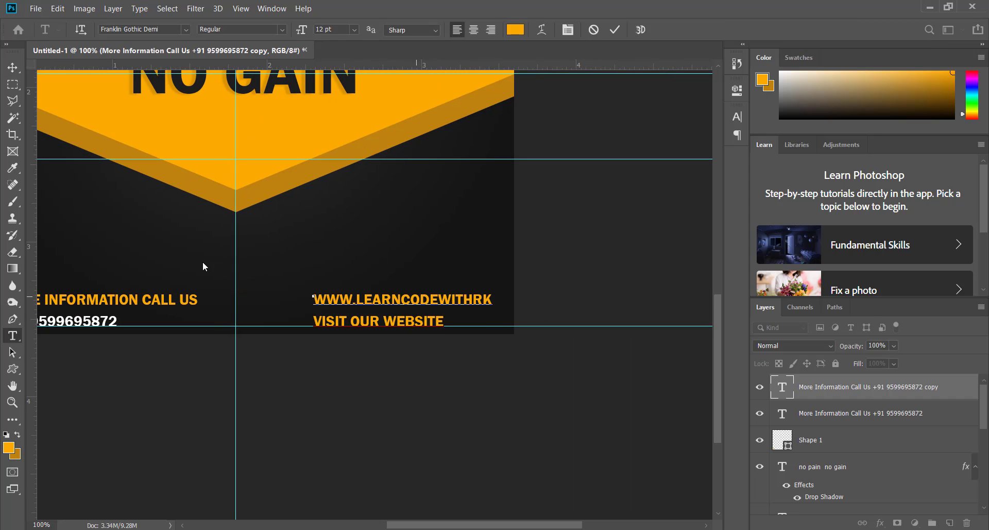
- Colour the "VISIT OUR WEBSITE" line white (ffffff)
key("shift+Home")
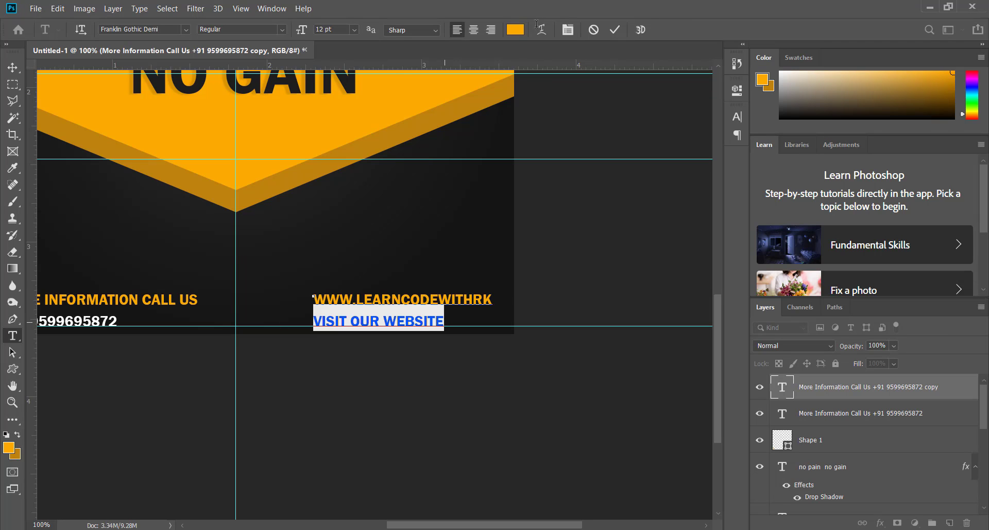
left_click(515, 29)
left_click(648, 178)
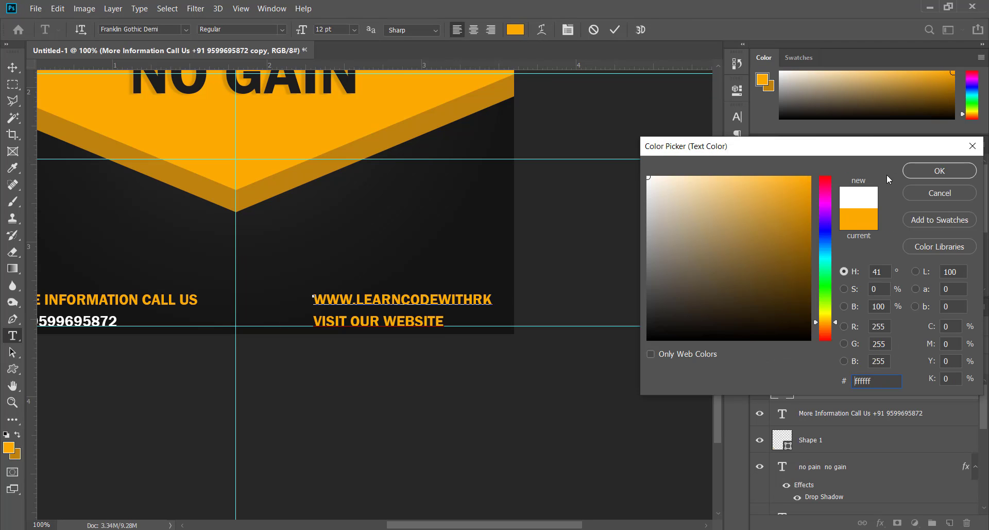
left_click(926, 176)
left_click(12, 67)
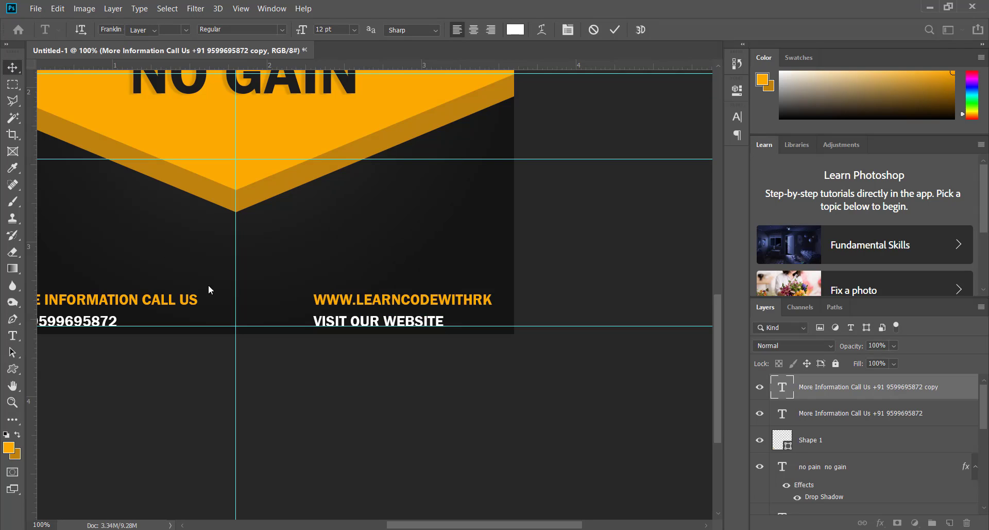
- Set the font size of both lines of the "More Information Call Us" text to 10 pt
left_click_drag(92, 327, 383, 312)
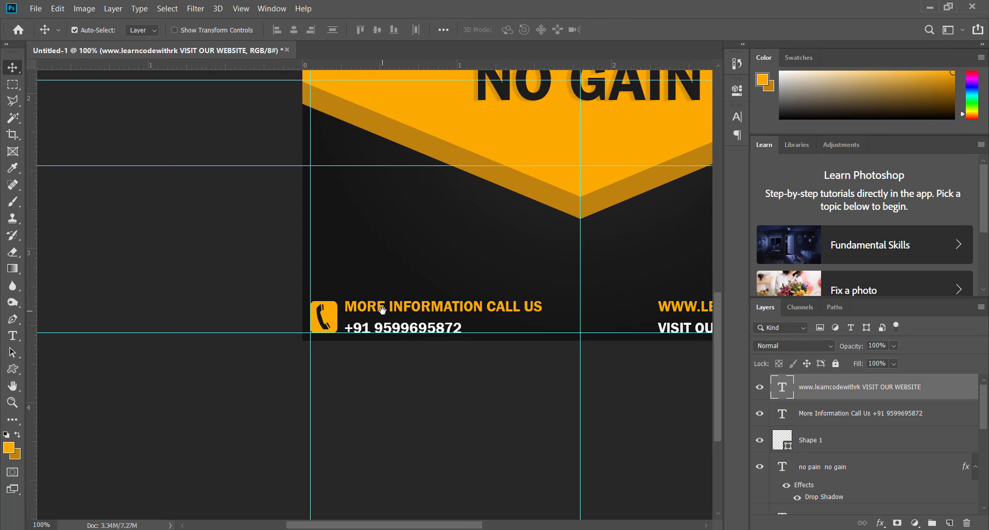
key("t")
left_click(390, 312)
key("ctrl+a")
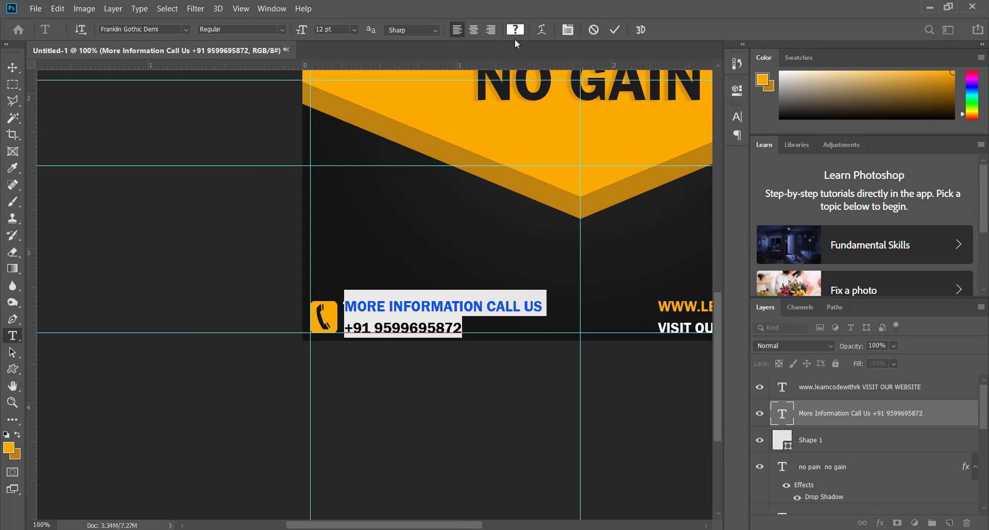
left_click(355, 29)
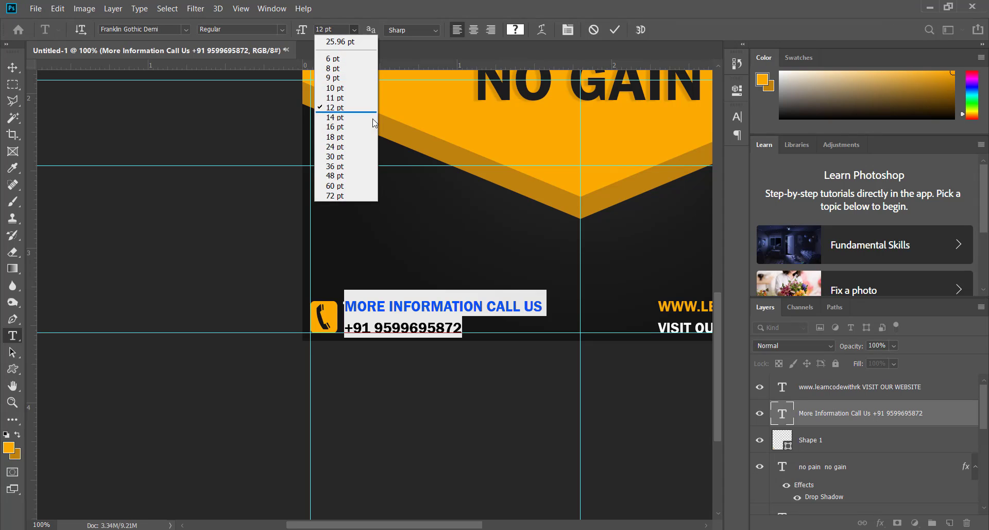
left_click(341, 91)
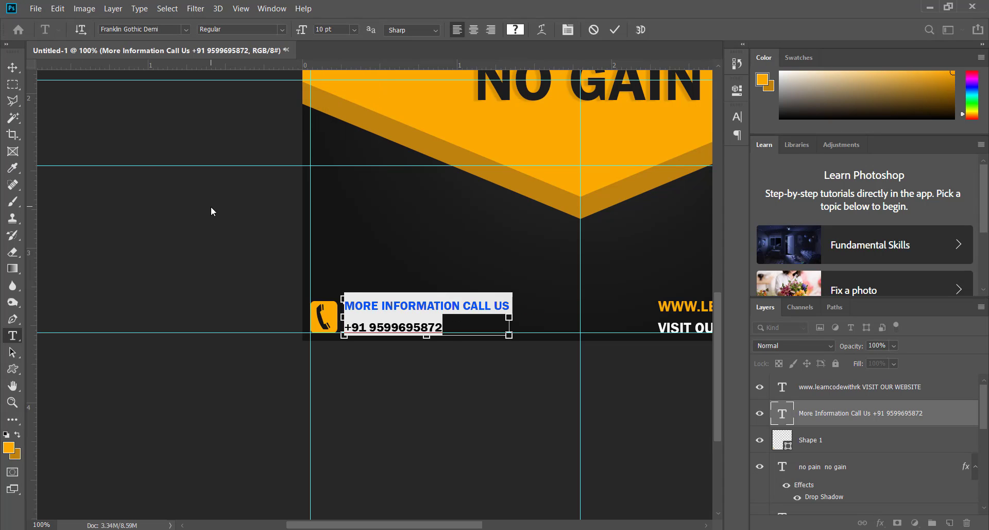
- Set the phone contact text's leading to 8 pt and shift it slightly down to align with the telephone icon
left_click(737, 117)
left_click(715, 150)
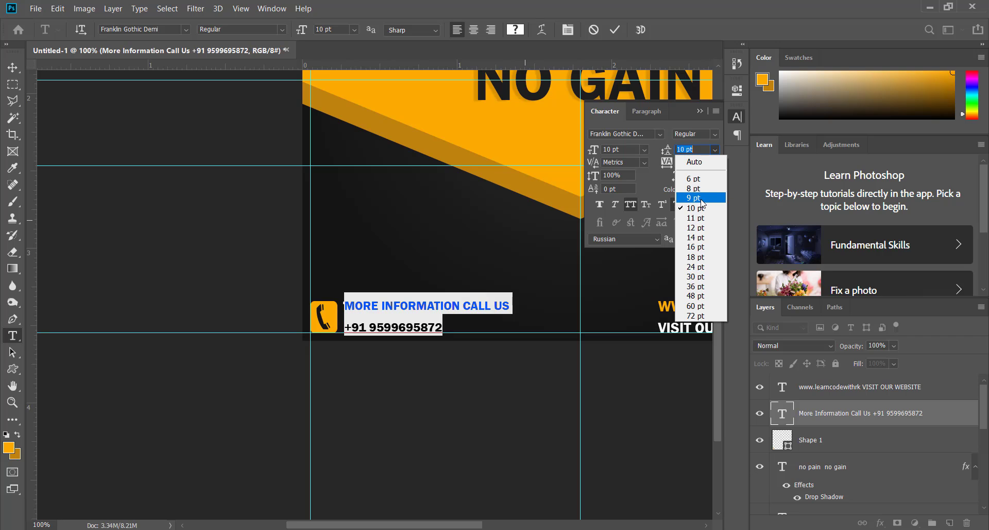
left_click(699, 189)
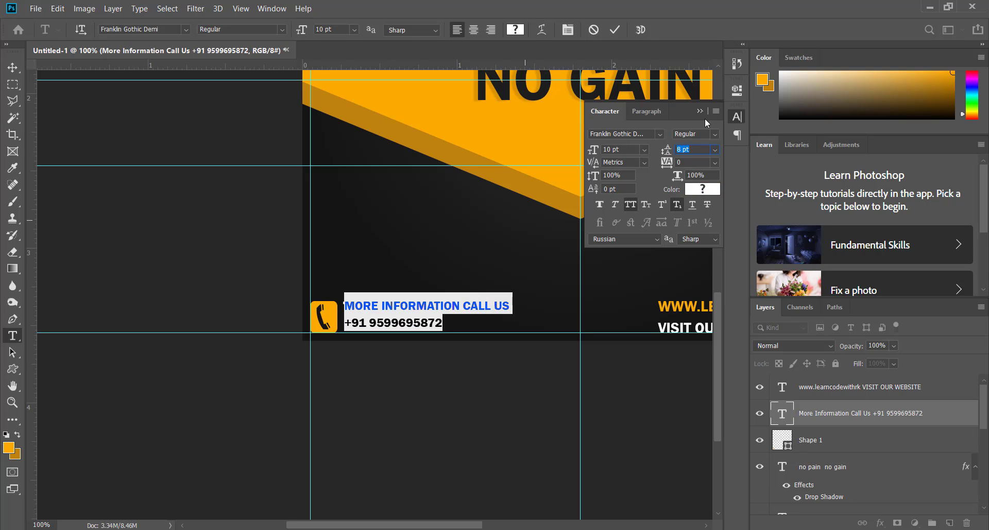
left_click(417, 304)
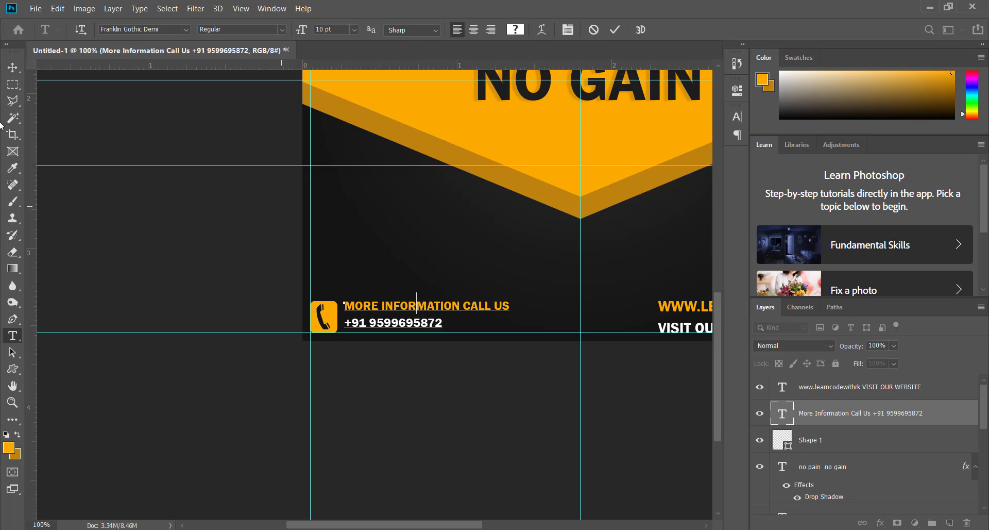
left_click(10, 71)
left_click_drag(431, 305, 430, 310)
- Set both lines of the website text to a 10 pt font size with 8 pt leading
left_click_drag(557, 334, 243, 328)
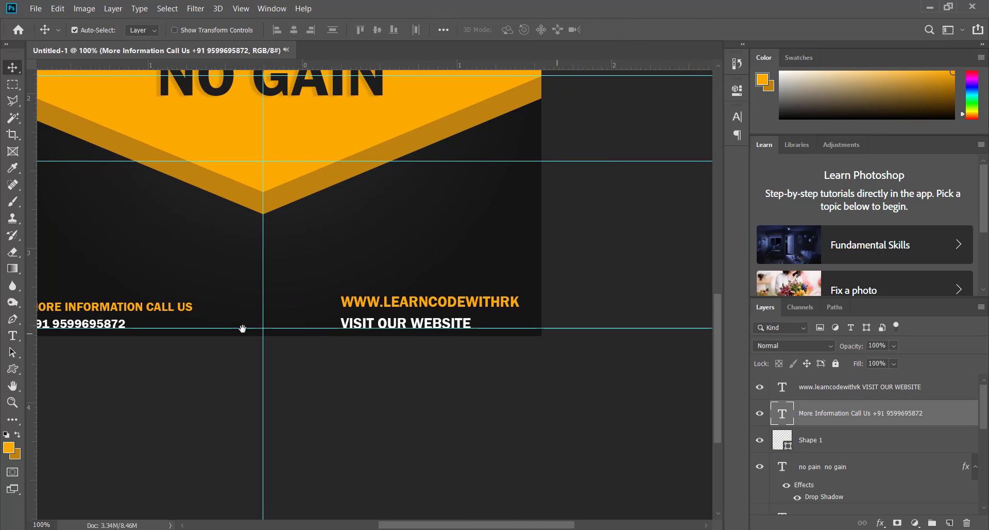
double_click(355, 321)
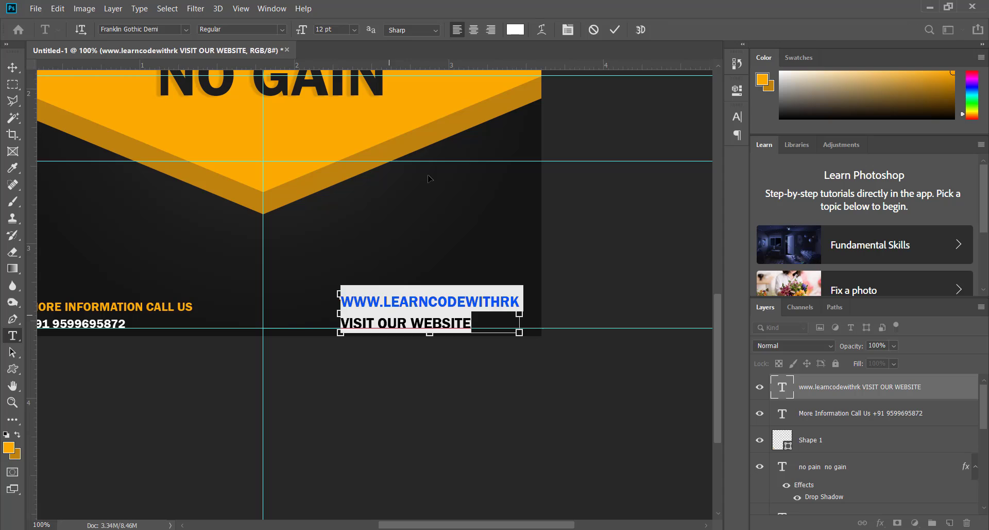
left_click(353, 31)
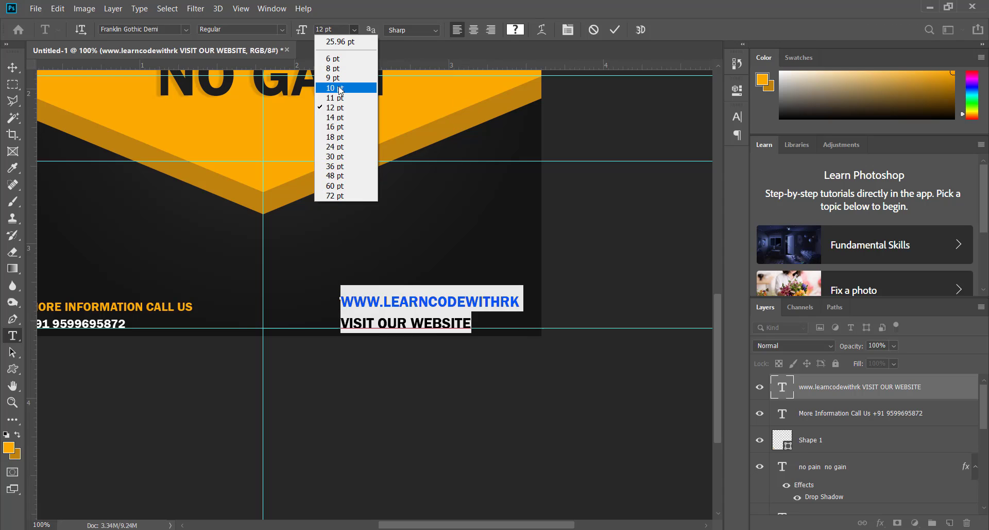
left_click(340, 92)
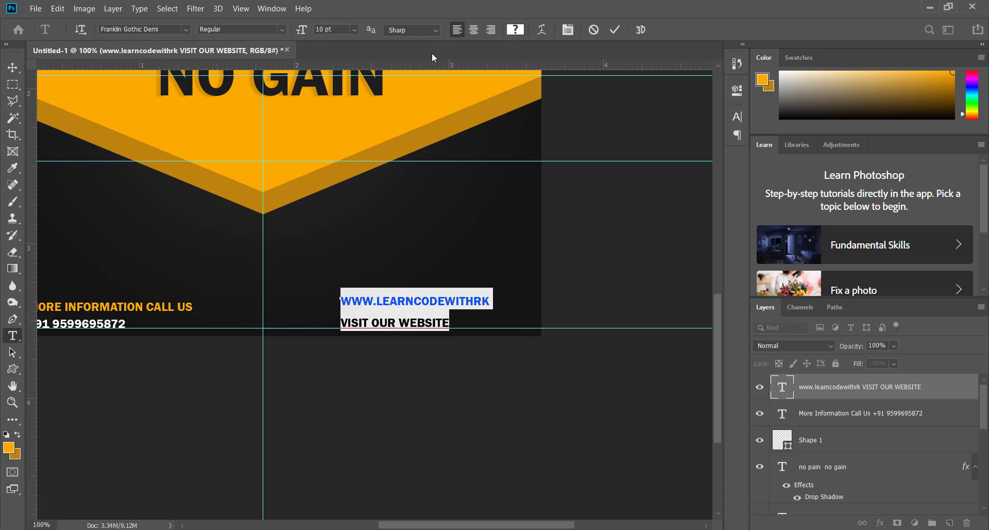
key("ctrl+t")
left_click(683, 149)
left_click(714, 150)
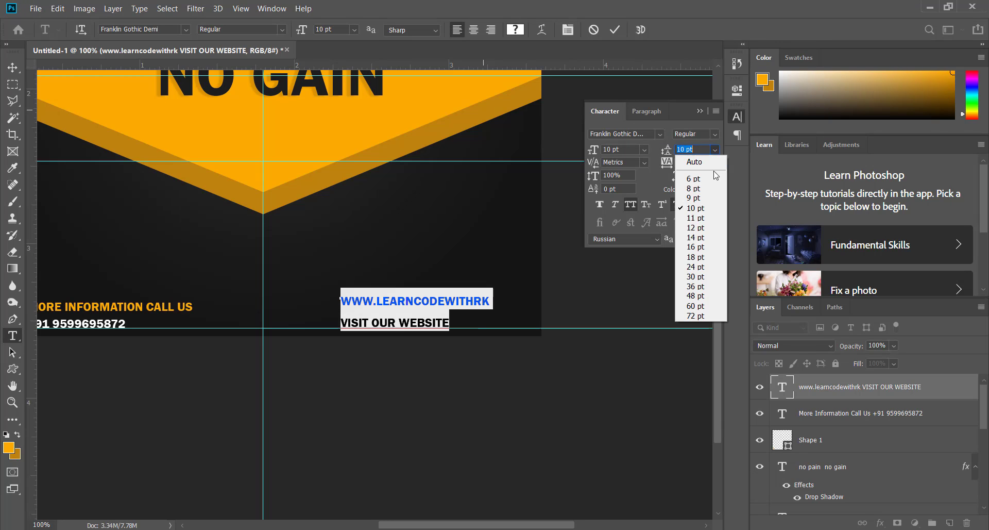
left_click(688, 189)
- Move the website text down level with the phone contact text and add a vertical margin guide near the canvas's right edge
left_click(12, 67)
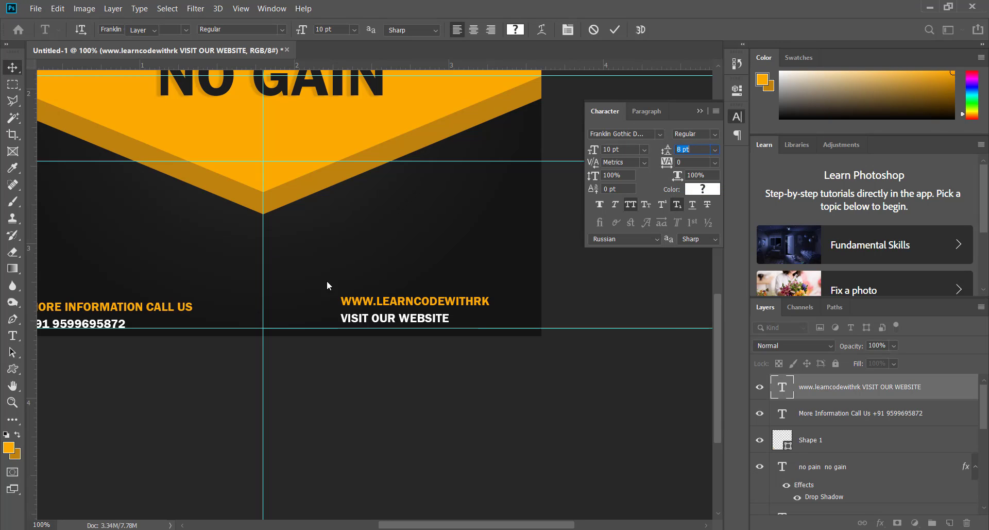
mouse_move(447, 307)
left_mouse_down()
mouse_move(466, 308)
mouse_move(449, 311)
left_mouse_up()
left_click_drag(36, 349, 534, 355)
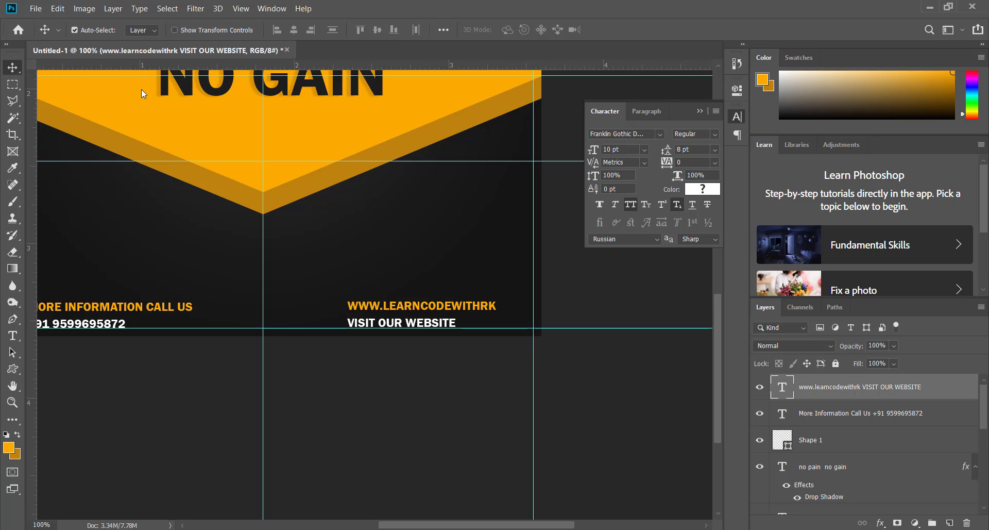
- Draw an orange globe custom shape about 54 x 55 px in the canvas's lower-right corner, beside the website text and inside the margin guides
left_click_drag(12, 369, 48, 429)
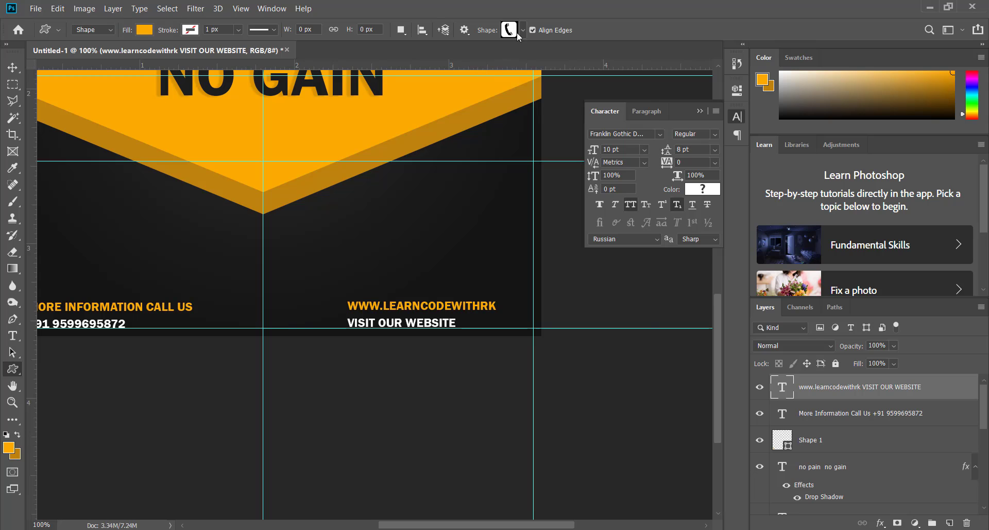
left_click(517, 32)
left_click(536, 404)
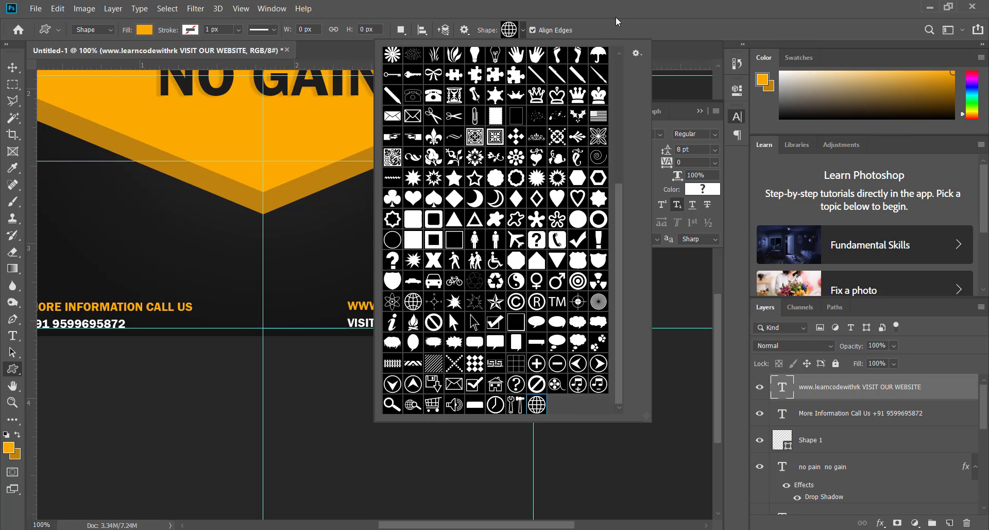
left_click(616, 17)
key("ctrl+plus")
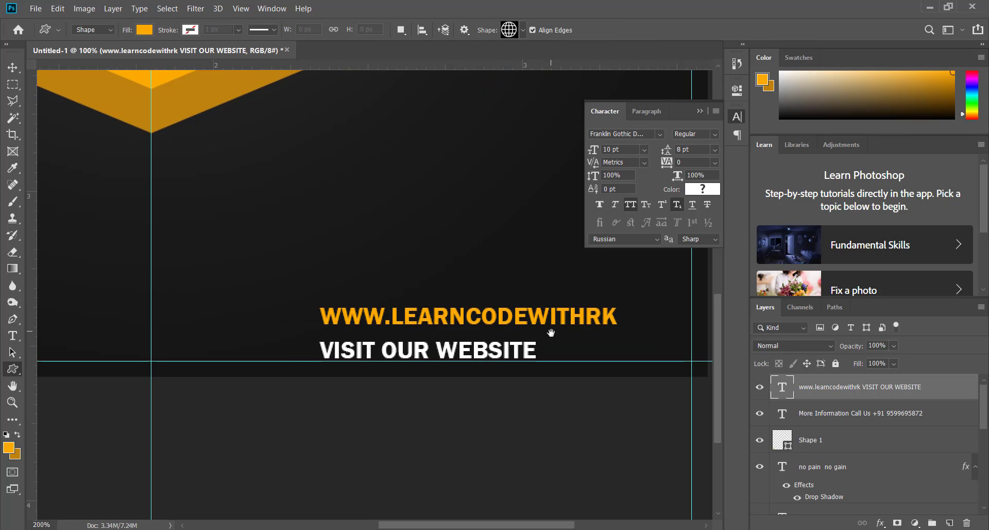
left_click_drag(523, 334, 195, 295)
left_click_drag(324, 287, 364, 323)
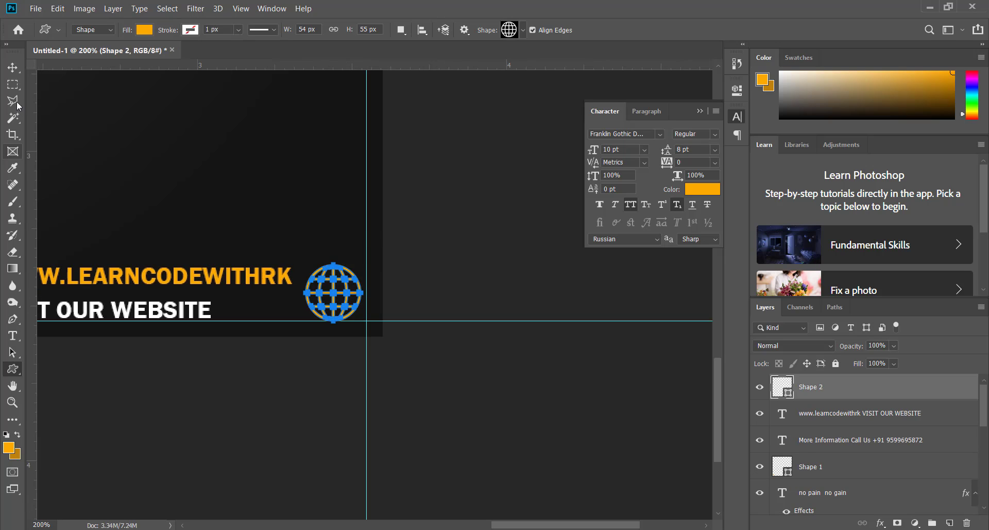
key("v")
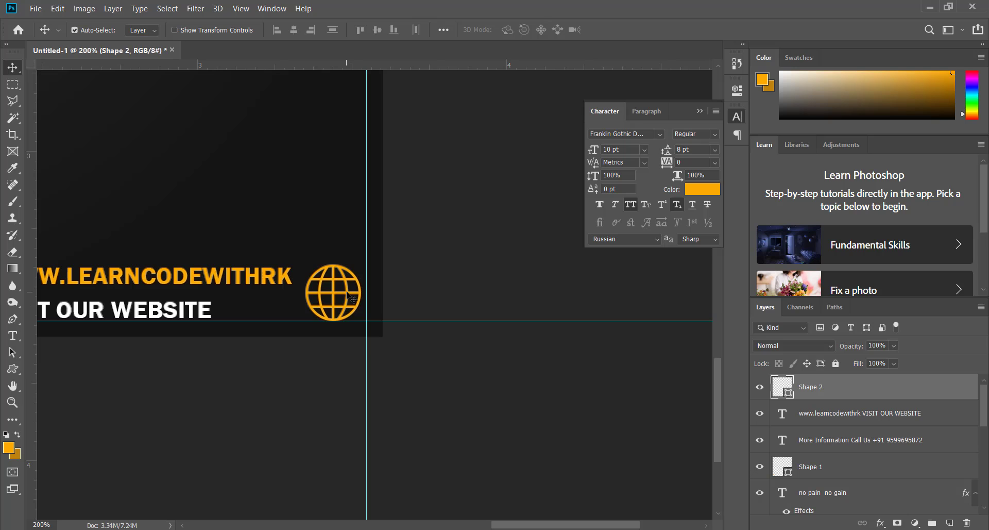
- Move the orange globe icon slightly right so its edge meets the canvas's right margin guide
left_click_drag(346, 292, 353, 293)
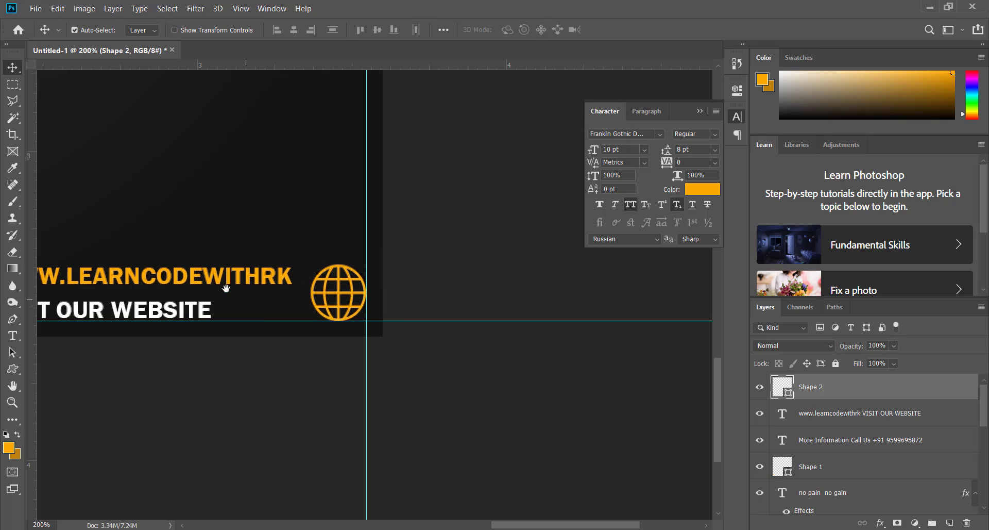
left_click_drag(225, 288, 267, 317)
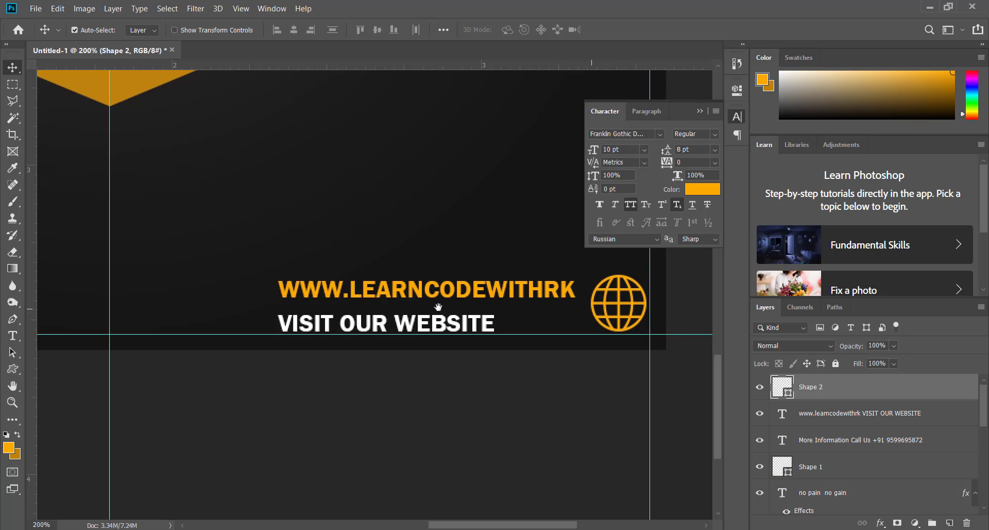
scroll(464, 314, "left", 6)
left_click_drag(468, 323, 284, 338)
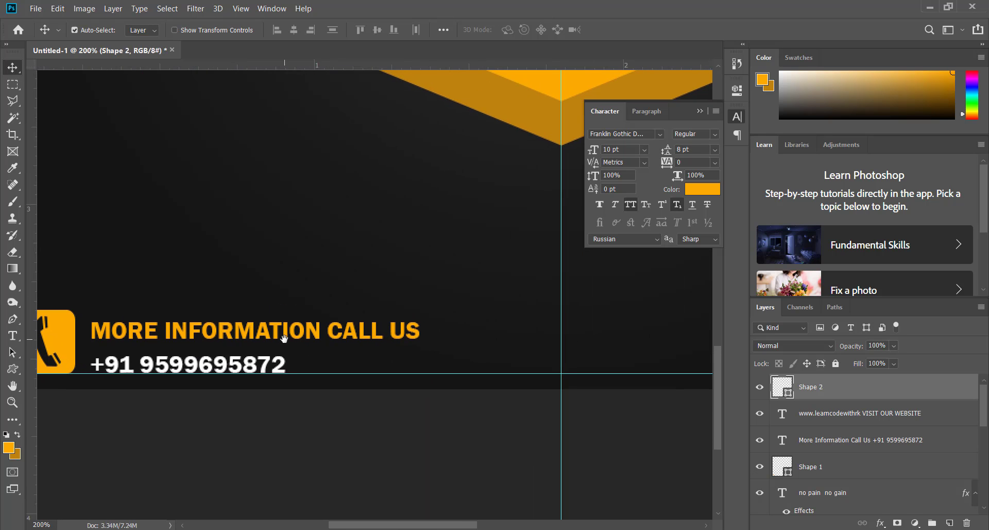
key("ctrl+minus")
key("ctrl+minus")
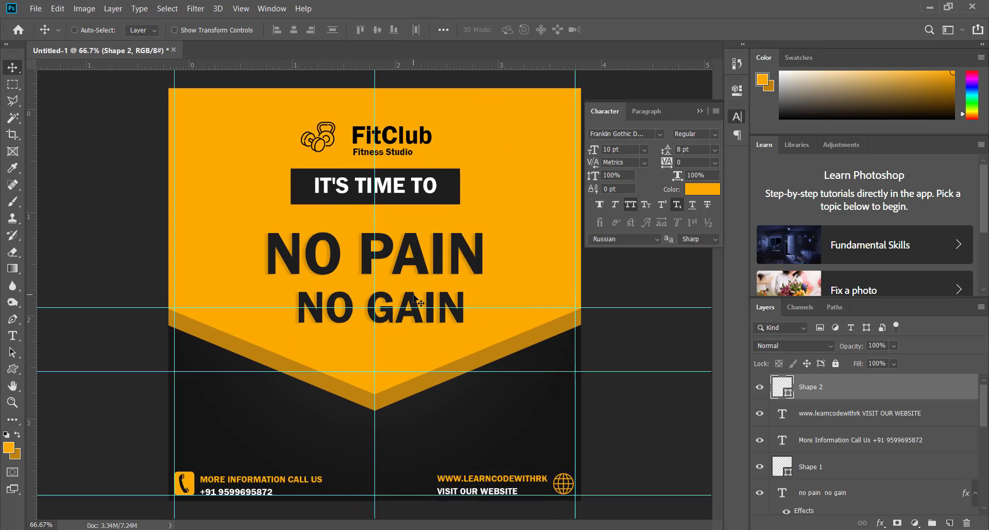
- Show the PngItem_5207309 layer with the muscular athlete image in the middle of the design
key("ctrl+plus")
scroll(418, 301, "down", 3)
scroll(417, 301, "up", 1)
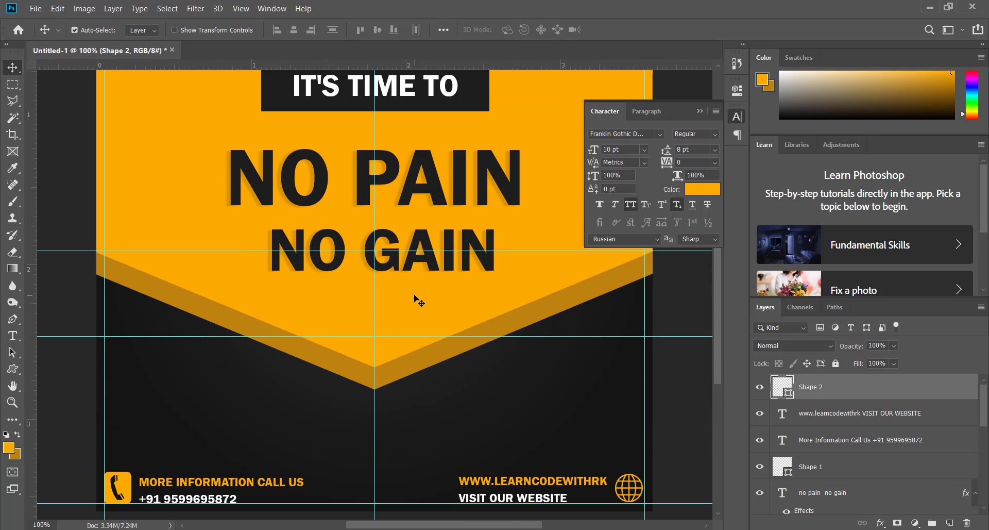
scroll(414, 295, "up", 1)
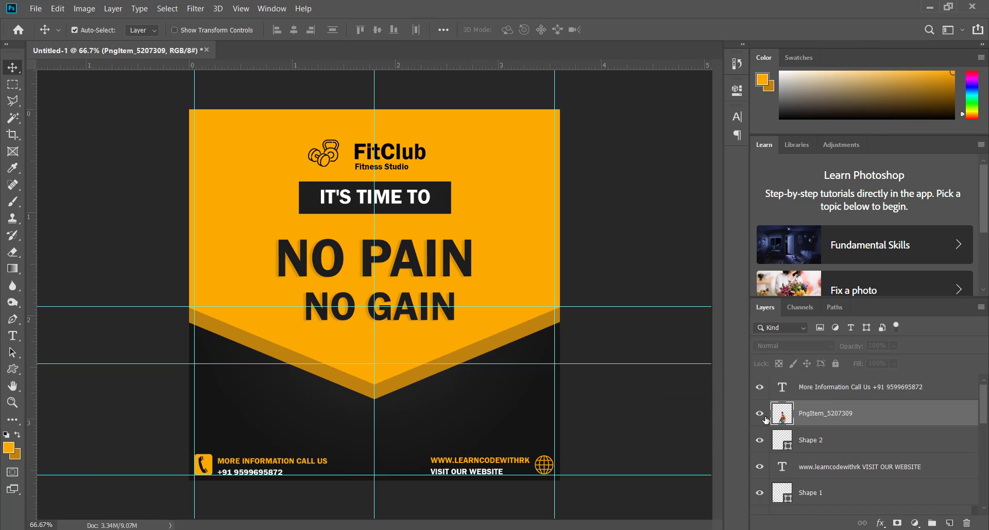
left_click(762, 414)
key("ctrl+plus")
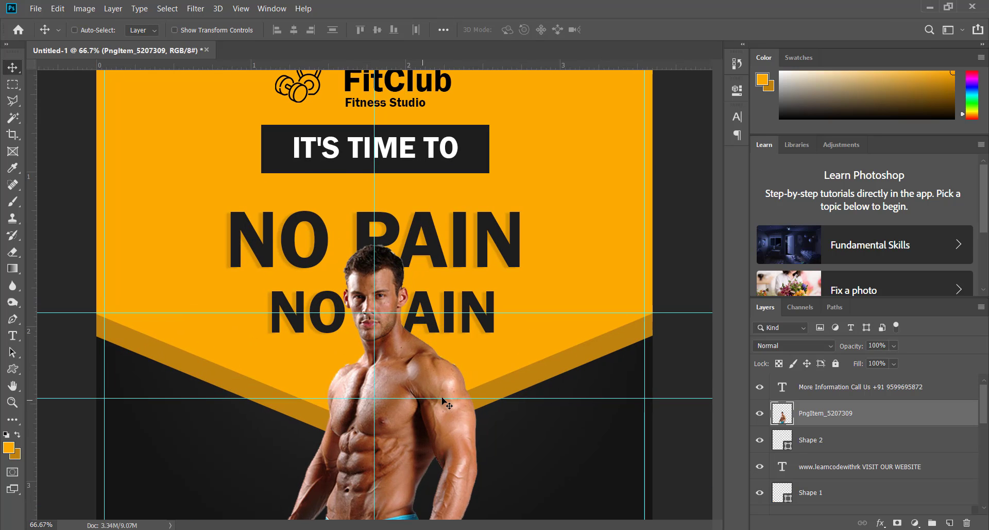
scroll(441, 382, "down", 2)
scroll(438, 362, "up", 4)
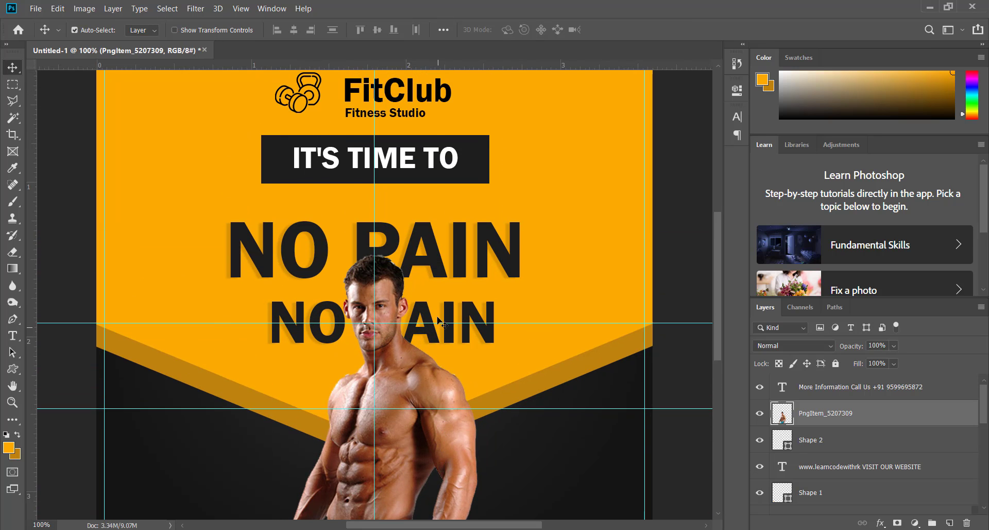
- Move the "no pain no gain" slogan slightly up and set all of its text to 10 pt
right_click(448, 302)
left_click(450, 300)
mouse_move(449, 300)
left_mouse_down()
mouse_move(447, 274)
mouse_move(439, 288)
left_mouse_up()
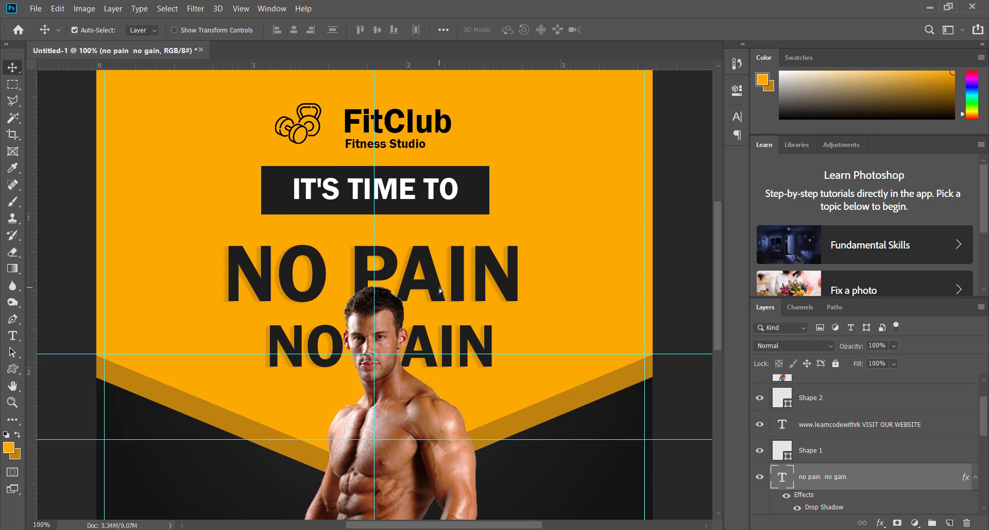
left_click(439, 285)
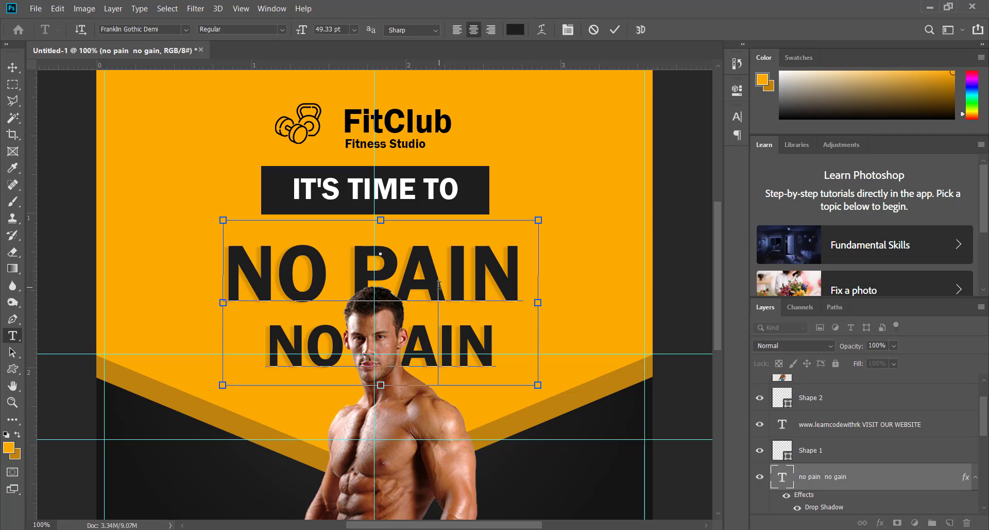
key("ctrl+a")
left_click(354, 29)
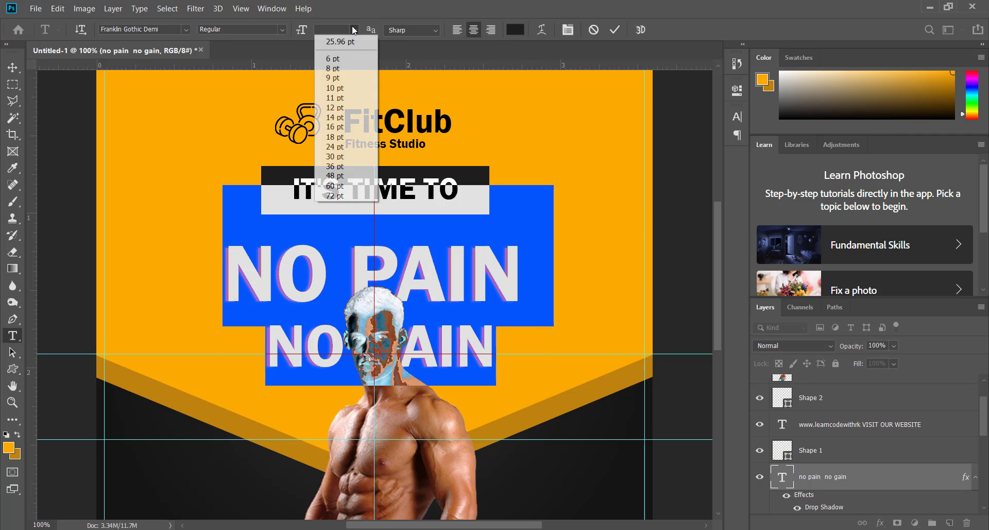
left_click(335, 88)
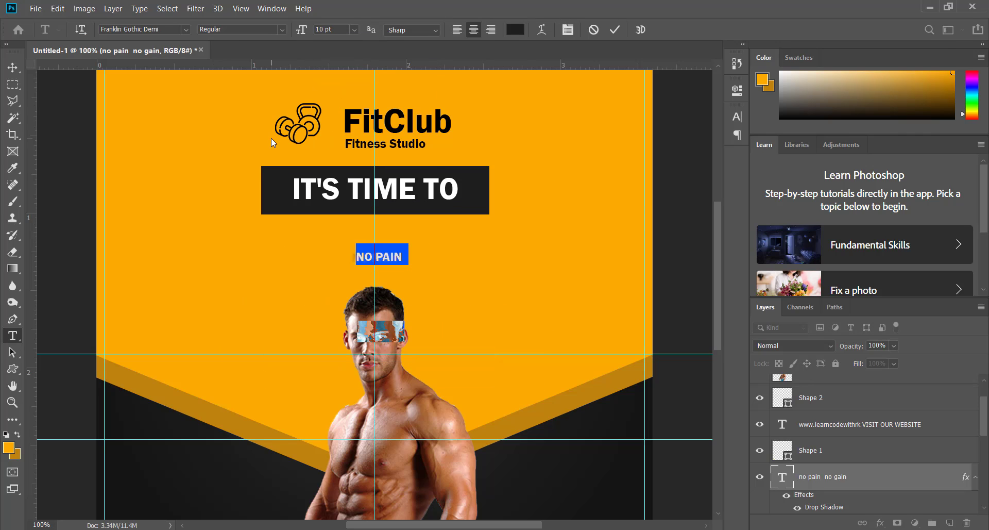
- Join the slogan's two lines into a single line reading "NO PAIN NO GAIN" and commit the text
left_click(360, 335)
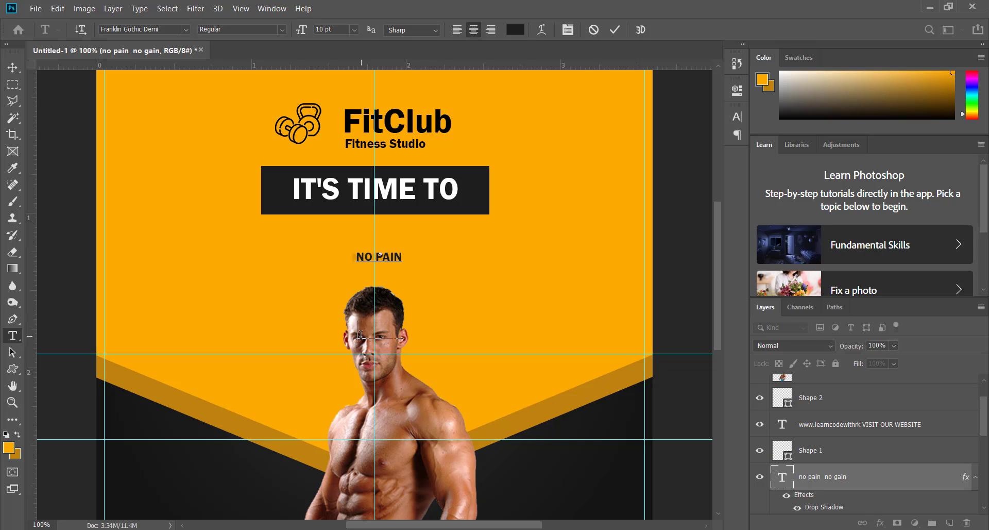
key("BackSpace")
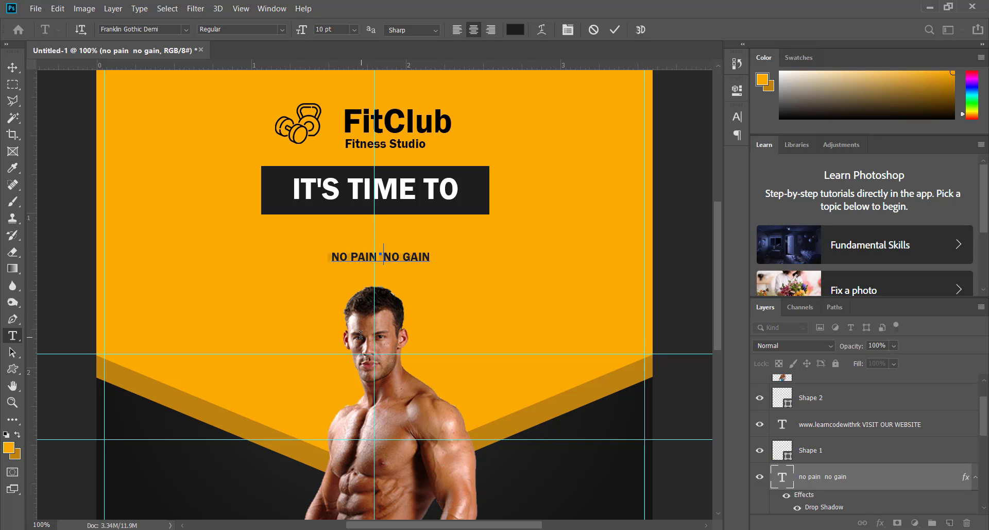
key("ctrl")
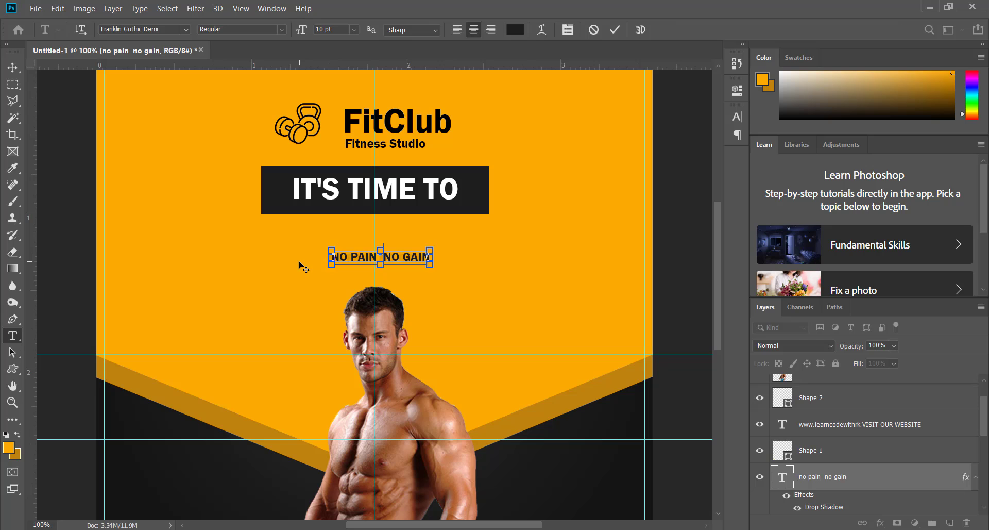
key("ctrl+Return")
- Scale the single-line slogan to about 432% and center it between the "IT'S TIME TO" box and the athlete's head
key("ctrl+t")
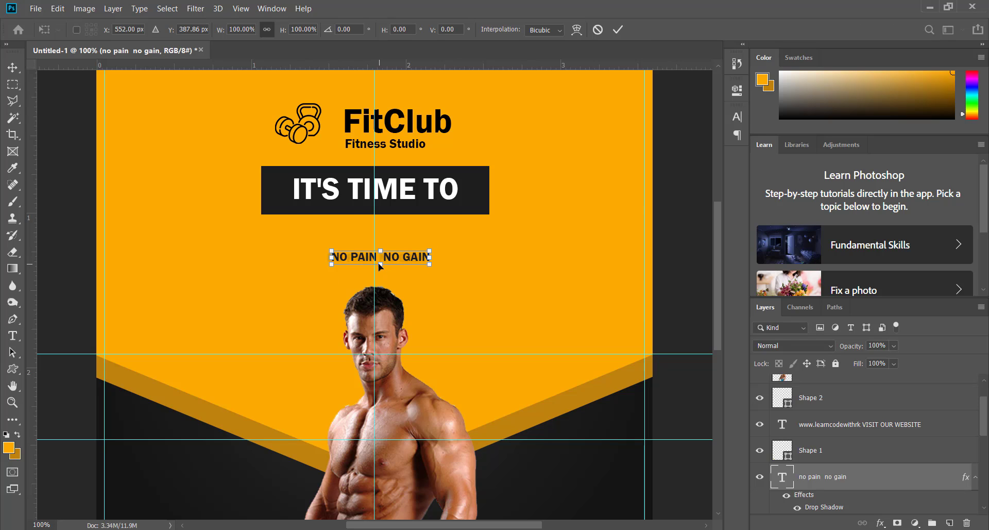
left_click_drag(379, 267, 405, 286)
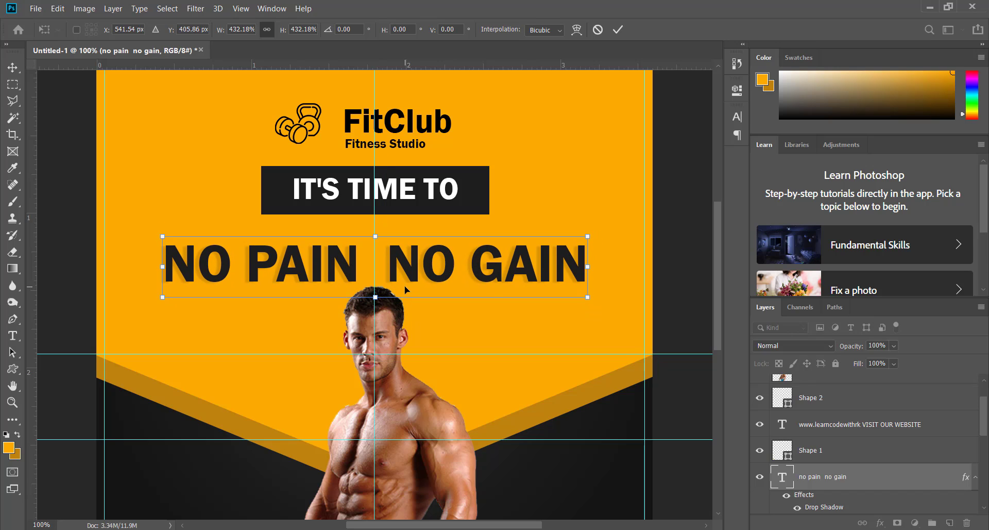
key("t")
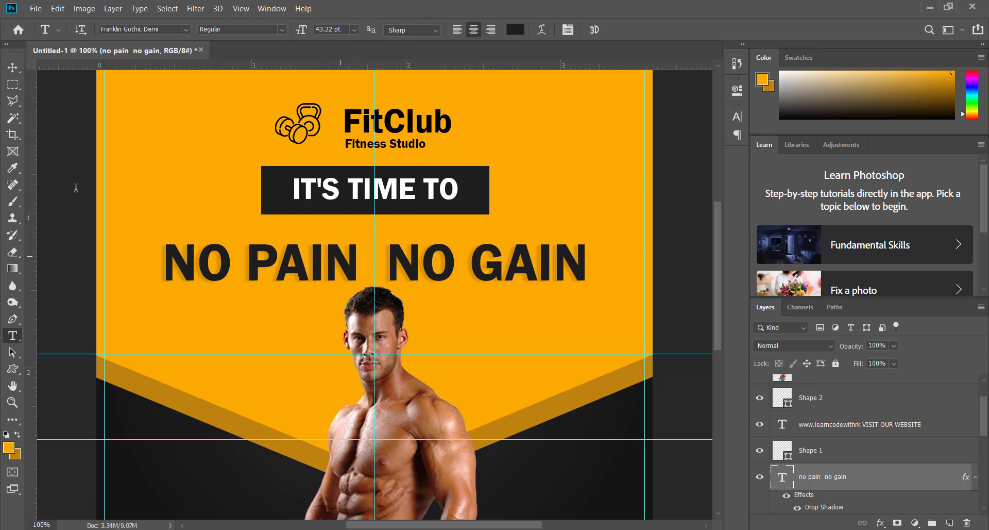
left_click(13, 67)
- Add the text "Join Now" on the dark area right of the athlete and scale it to about 21.86 pt
scroll(422, 344, "down", 5)
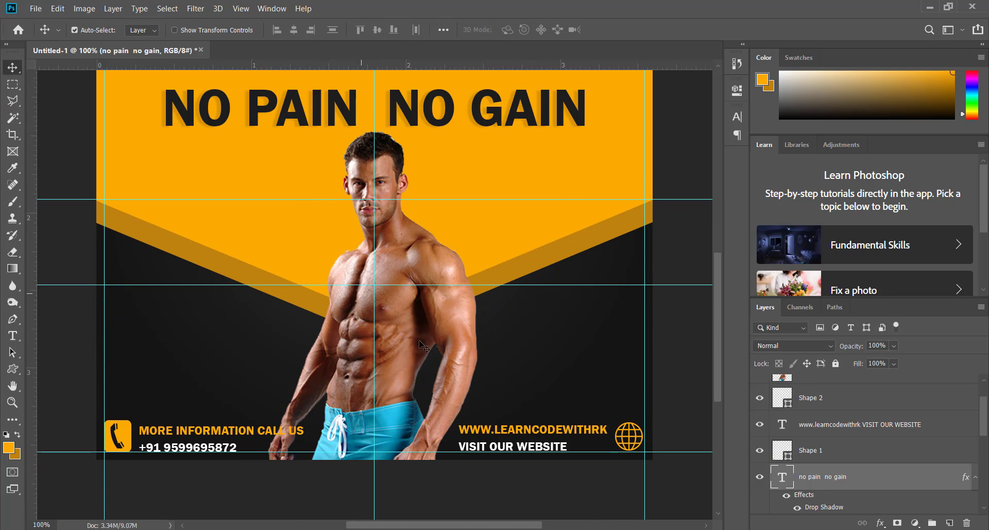
key("t")
left_click(524, 351)
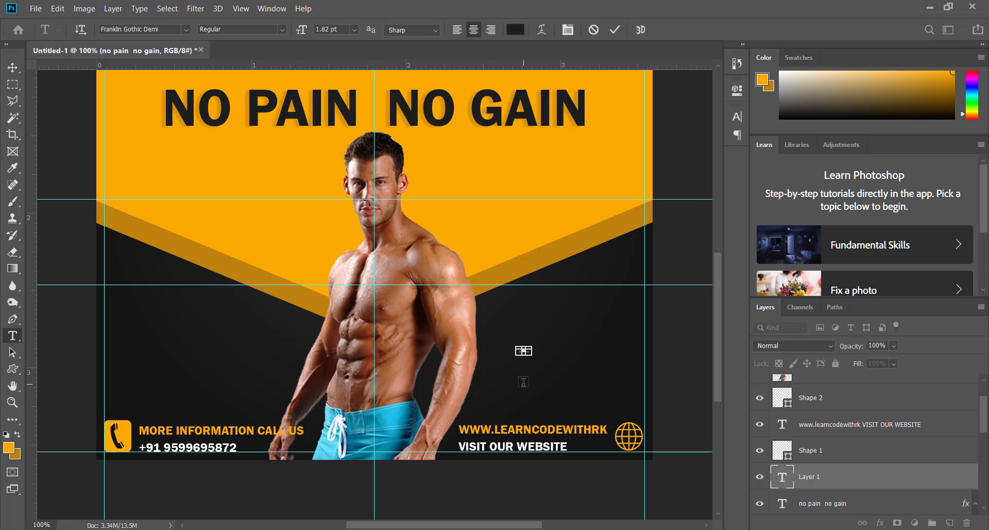
type("Join Now")
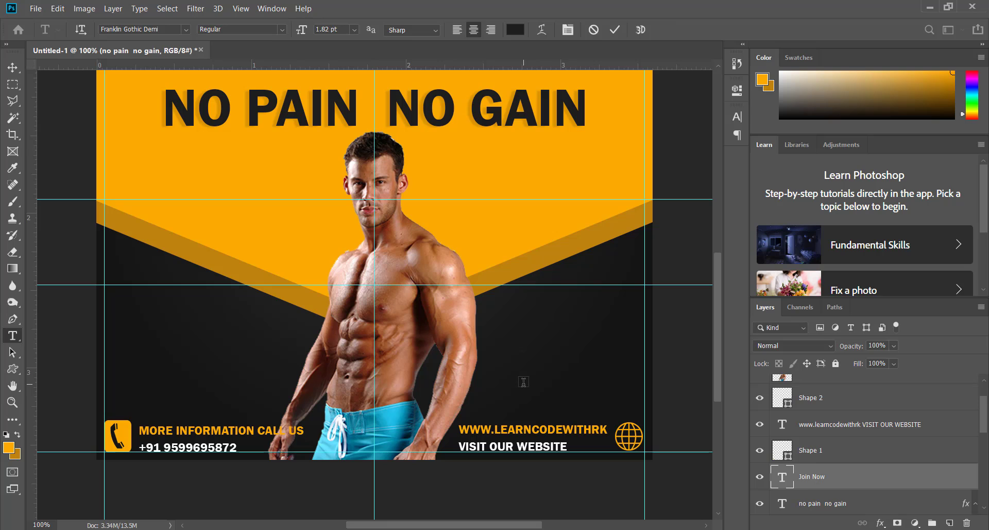
key("ctrl+t")
left_click_drag(540, 367, 640, 392)
left_click_drag(573, 372, 638, 364)
key("Return")
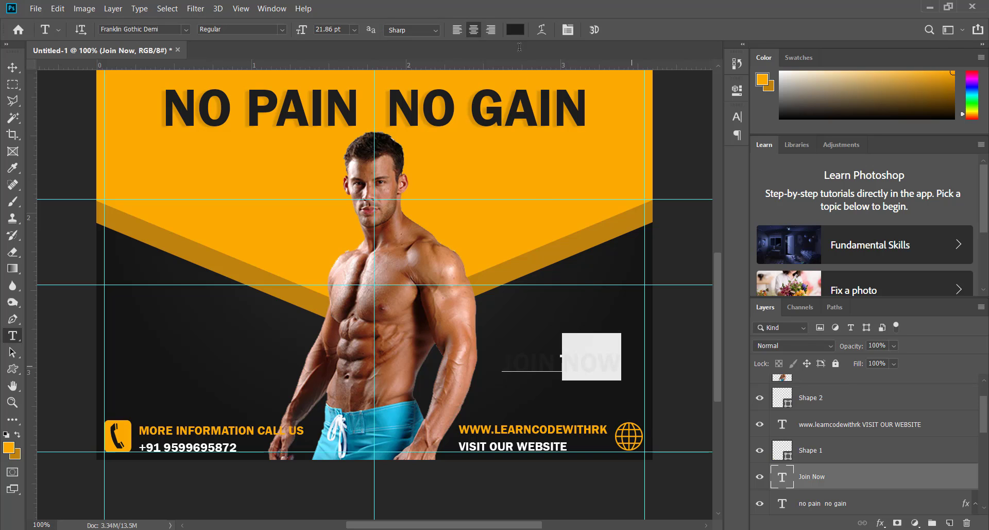
- Colour the word "NOW" white and the word "JOIN" in the background's orange, fbab02
left_click(515, 30)
left_click_drag(674, 223, 591, 115)
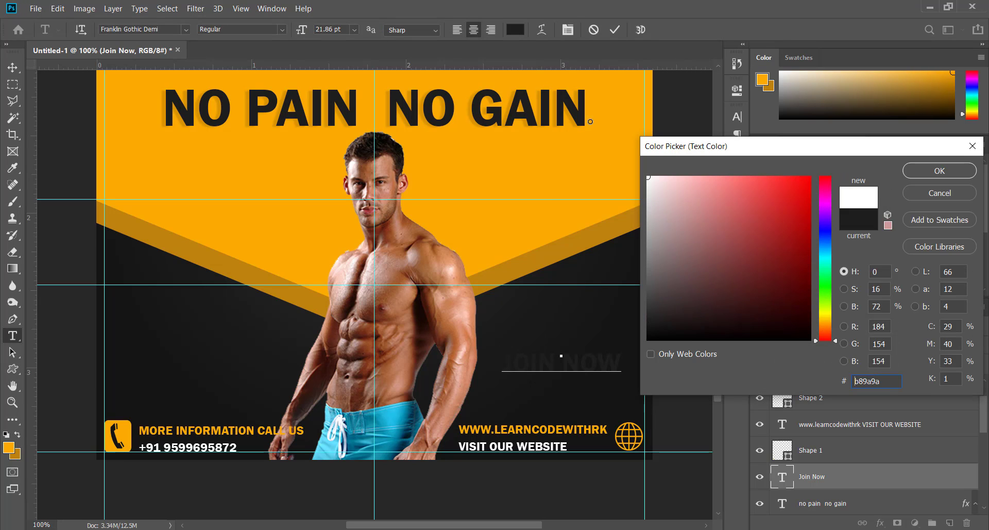
left_click(927, 175)
left_click_drag(558, 365, 433, 364)
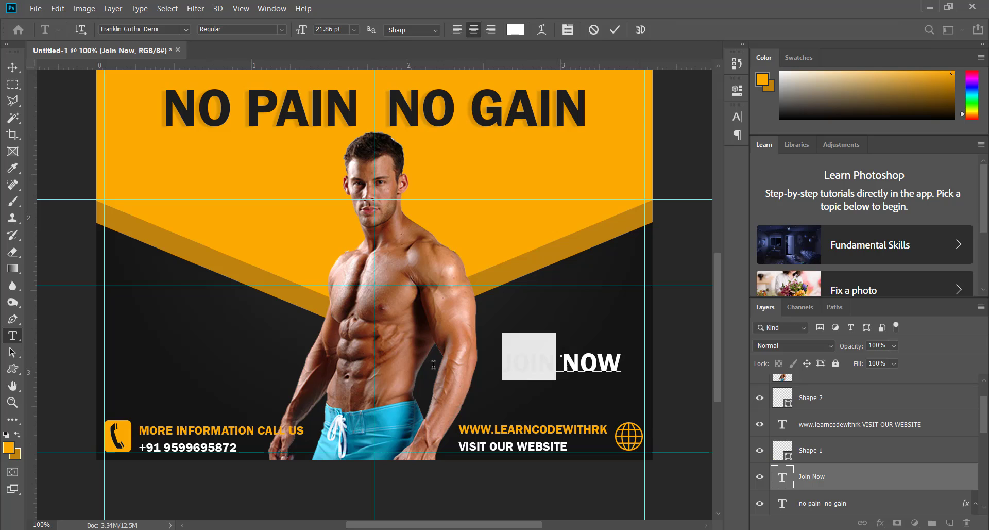
left_click(515, 30)
left_click(324, 181)
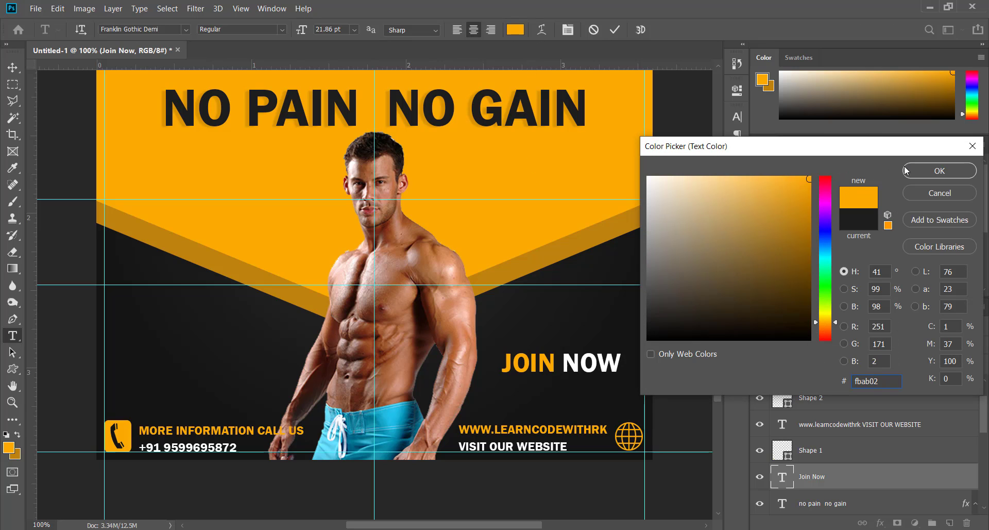
key("Return")
left_click(12, 67)
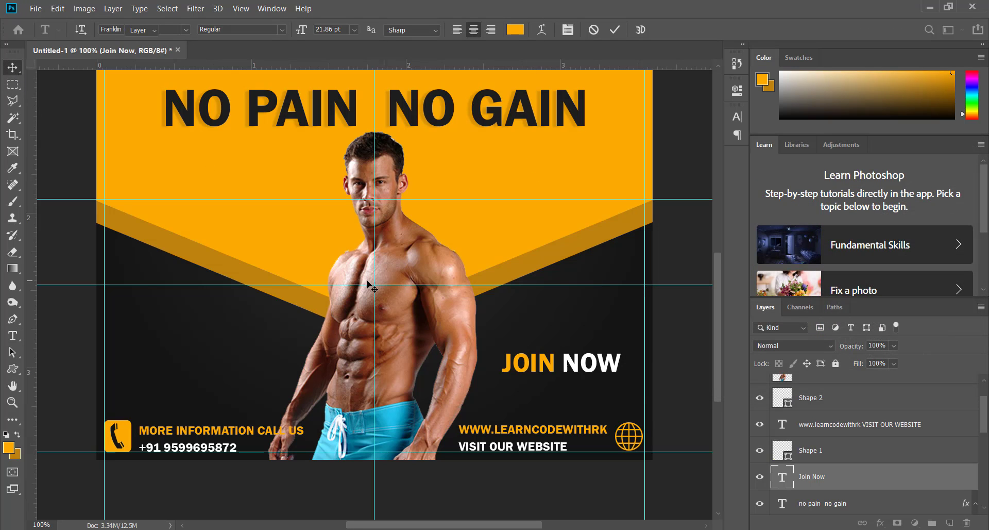
- Duplicate the "Join Now" text to the left of the athlete and replace the copy's wording with "TRIAL SESSION"
right_click(530, 364)
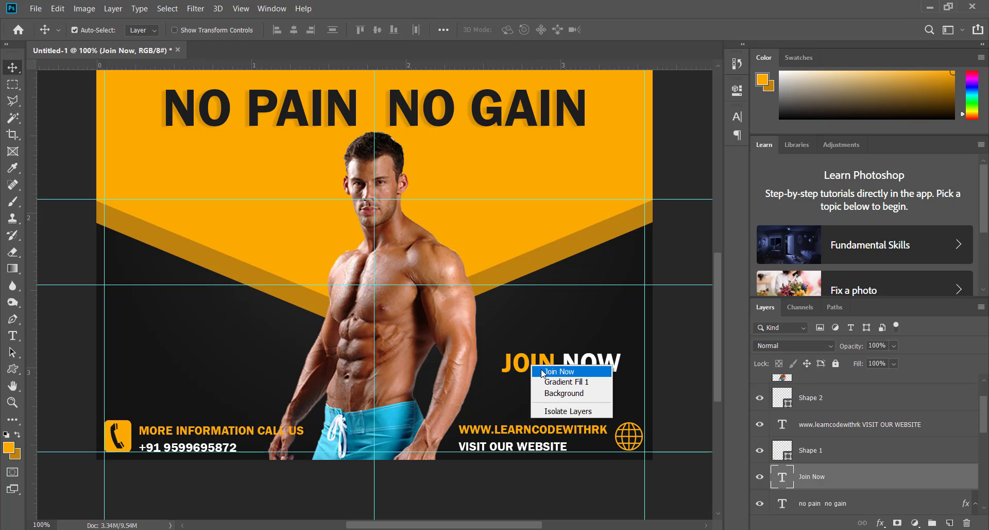
left_click(540, 370)
key("ctrl+j")
left_click_drag(371, 369, 185, 365)
key("t")
left_click(185, 366)
key("ctrl+a")
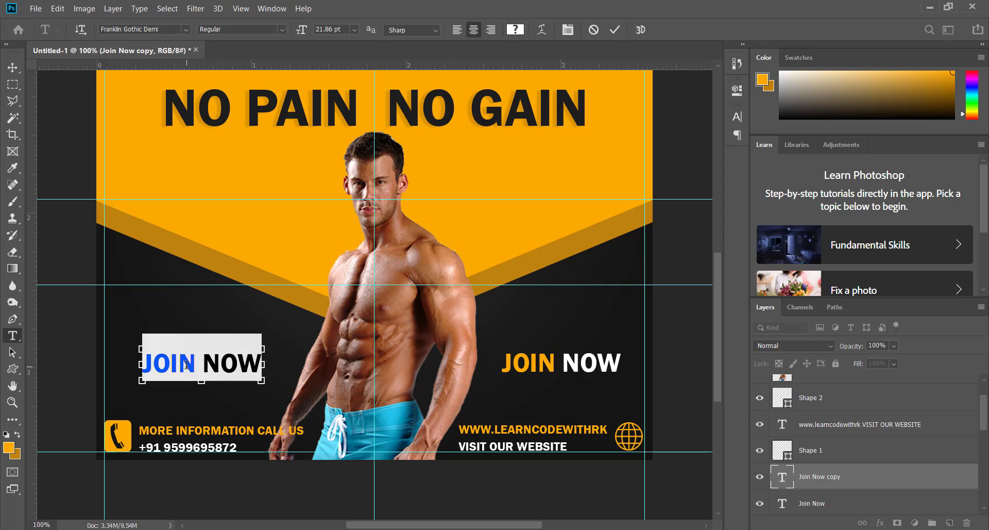
type("TRIAL SESSION")
left_click_drag(185, 361, 357, 355)
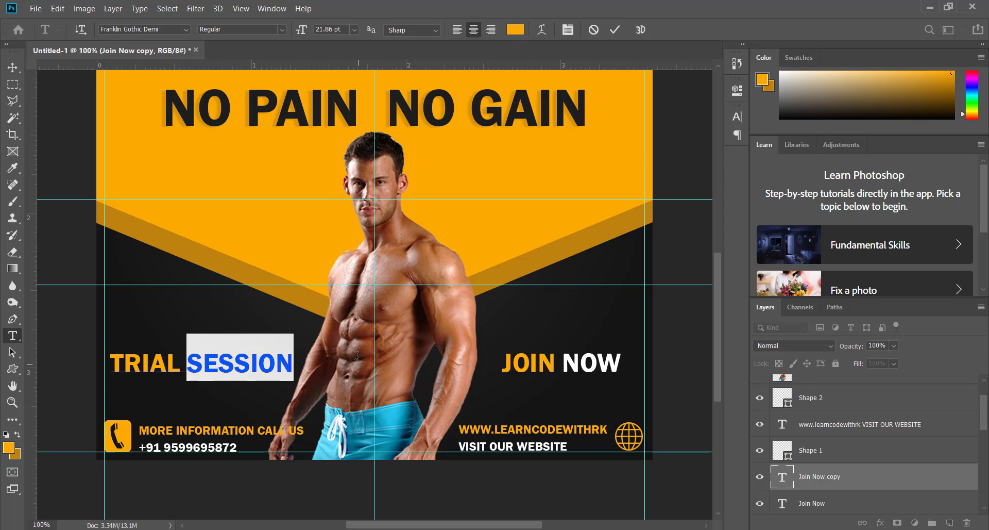
left_click(515, 30)
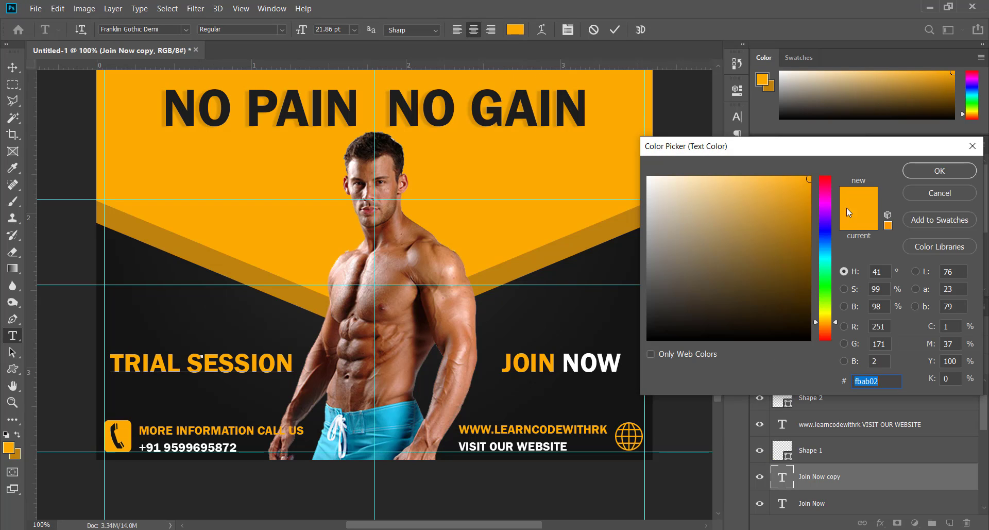
left_click(940, 171)
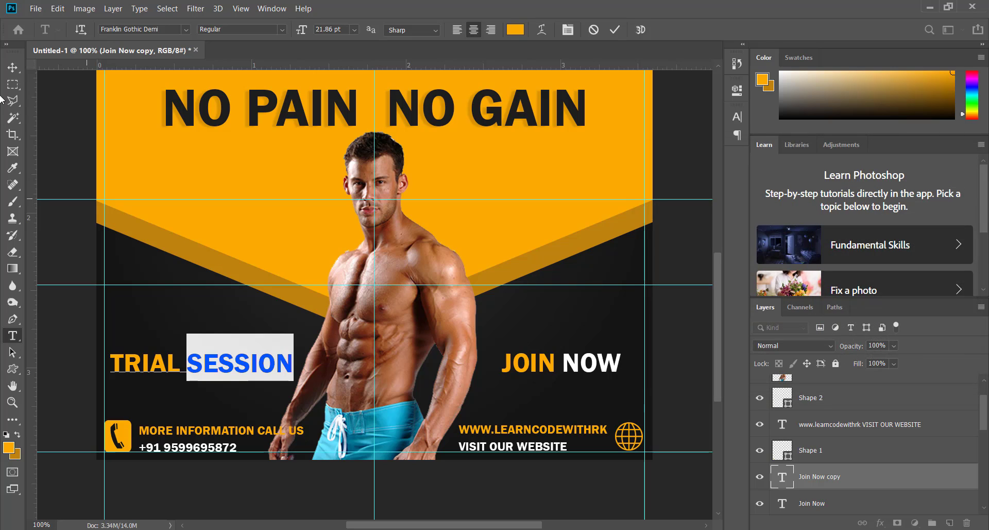
left_click(13, 67)
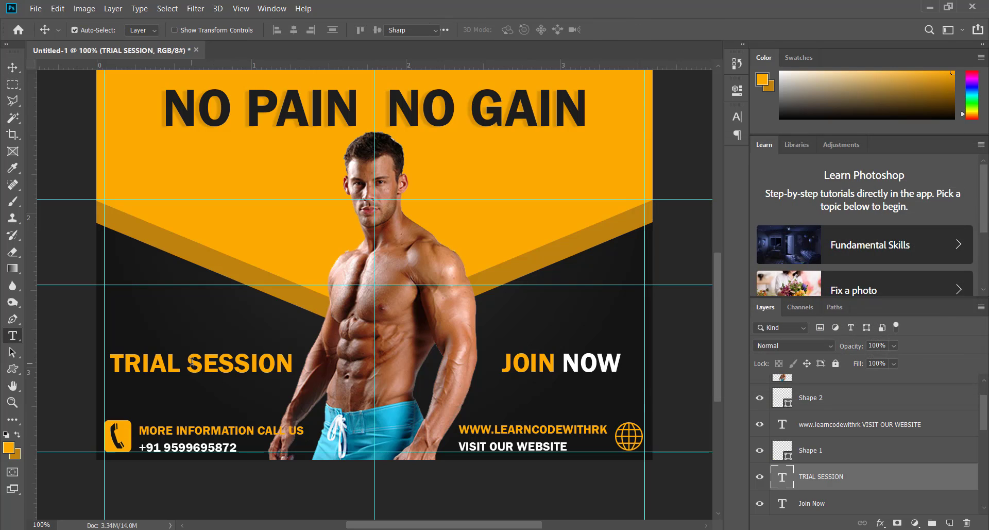
- Colour the word "SESSION" in the "TRIAL SESSION" text white, ffffff
left_click(191, 362)
left_click_drag(187, 362, 320, 368)
left_click(515, 30)
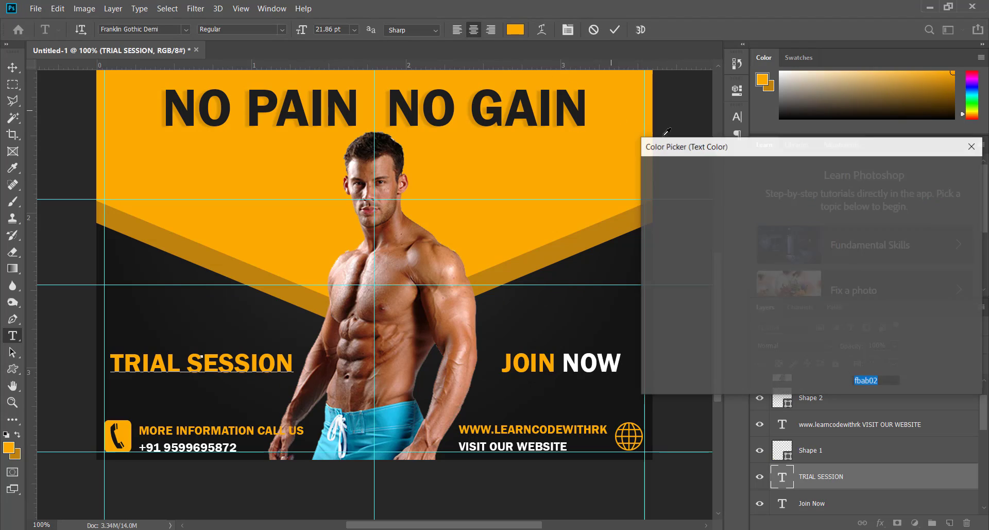
type("ffffff")
left_click(939, 171)
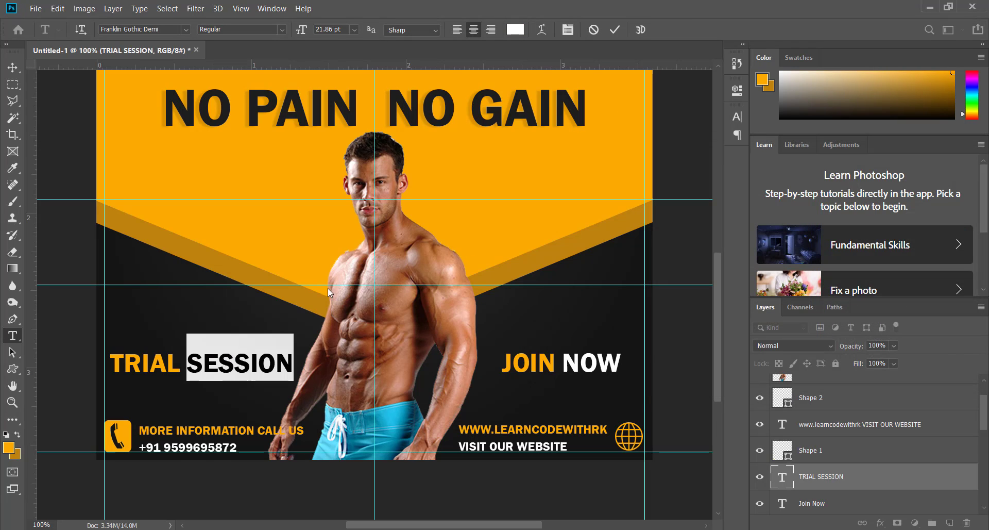
- Break the "TRIAL SESSION" text into two lines after "TRIAL" and set its leading to 11 pt
left_click(188, 374)
key("Return")
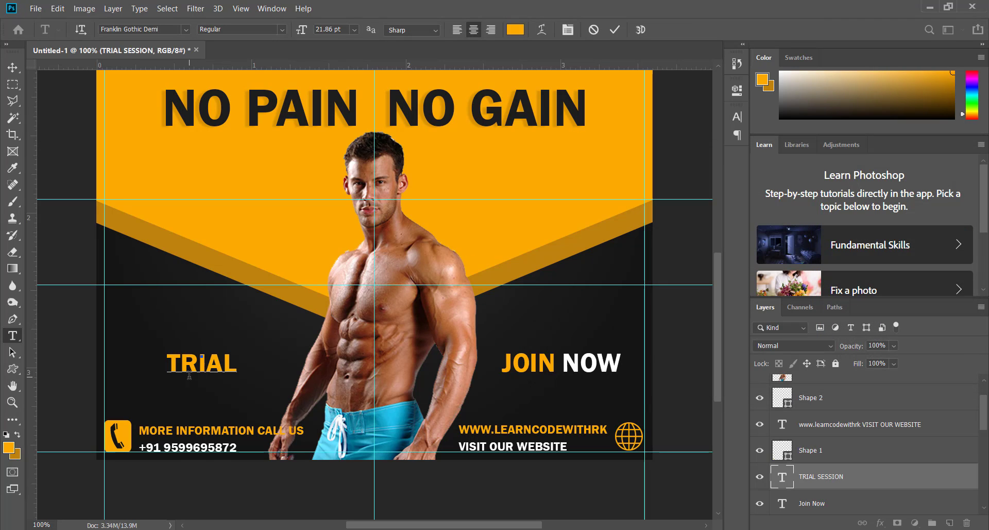
key("ctrl+a")
key("ctrl+t")
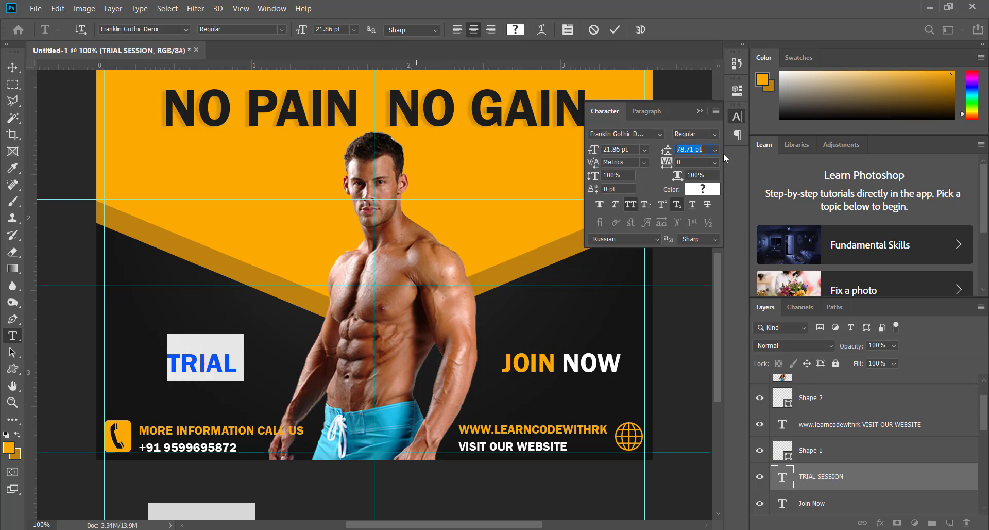
left_click(716, 151)
left_click(709, 217)
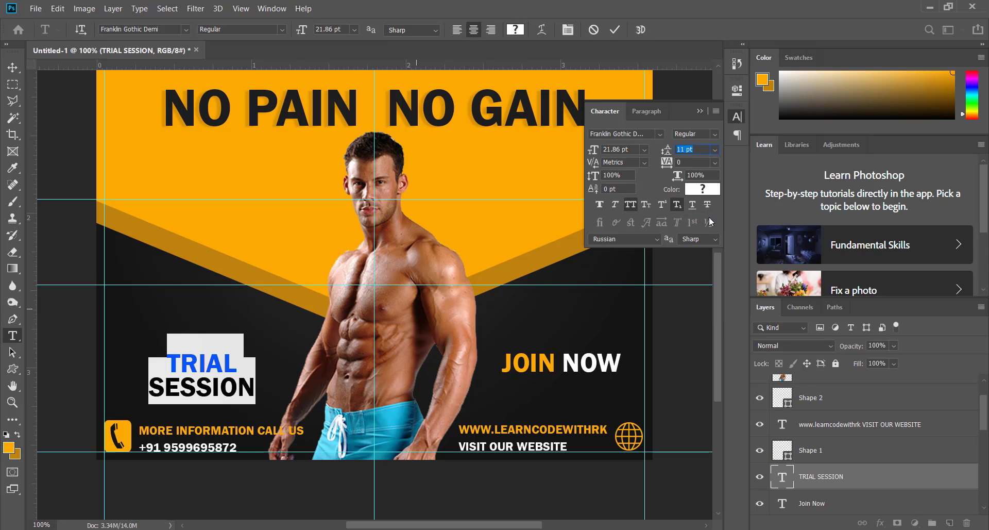
left_click(699, 111)
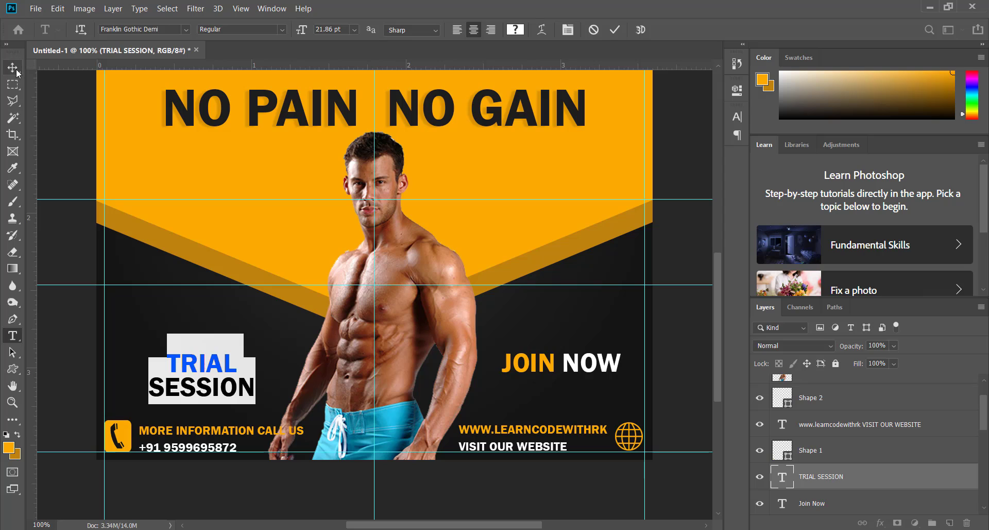
- Shift the two-line "TRIAL SESSION" text slightly up and to the left, and nudge the "JOIN NOW" text slightly
left_click(13, 66)
left_click_drag(217, 384, 211, 375)
left_click_drag(565, 367, 565, 370)
- Place the gym photo pexels-photo-1954524 directly above the large orange background shape, Color Fill 1 copy
scroll(311, 302, "up", 5)
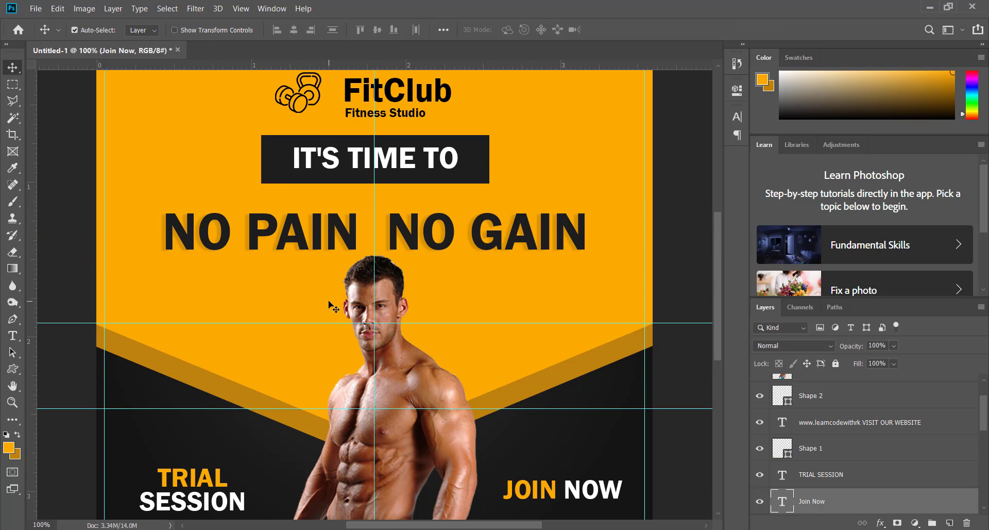
scroll(330, 304, "down", 2)
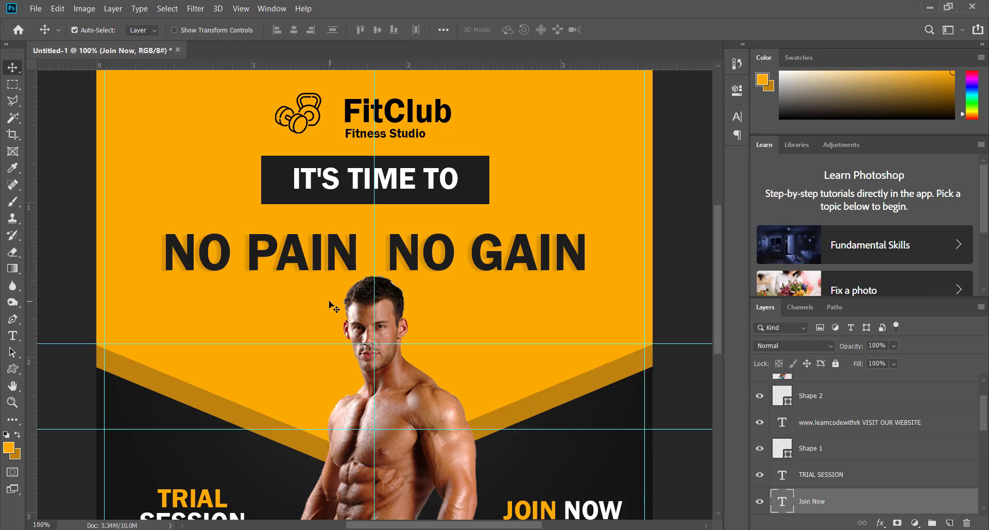
key("ctrl+minus")
key("ctrl+minus")
key("ctrl+plus")
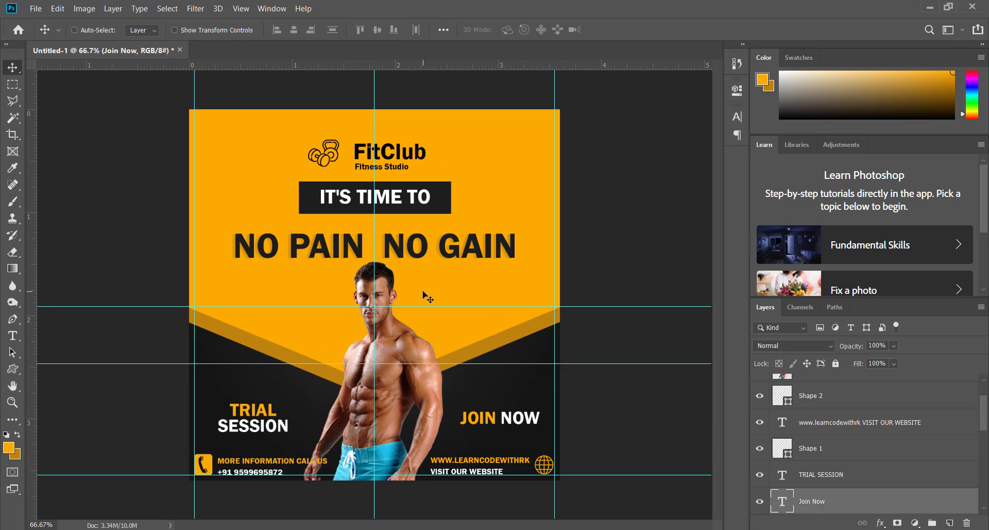
right_click(490, 185)
left_click(507, 190)
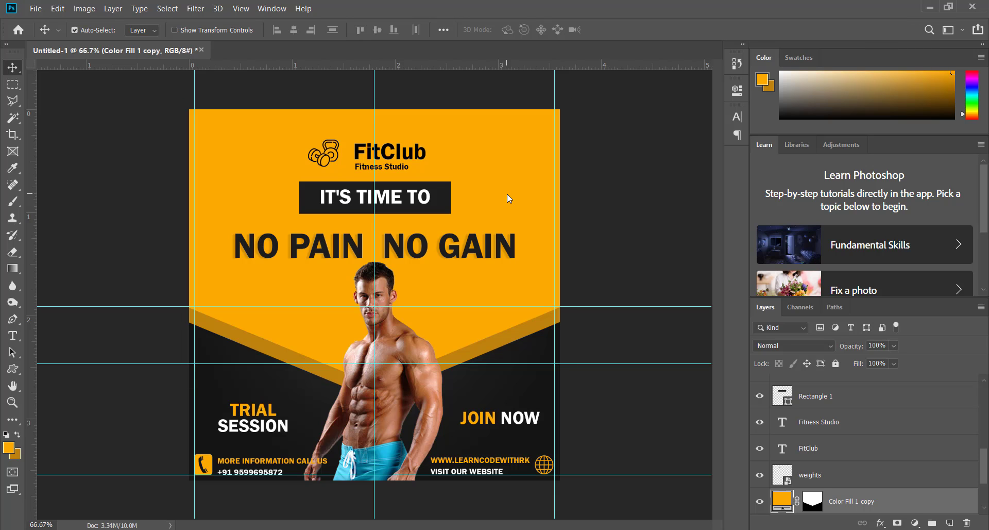
key("ctrl+v")
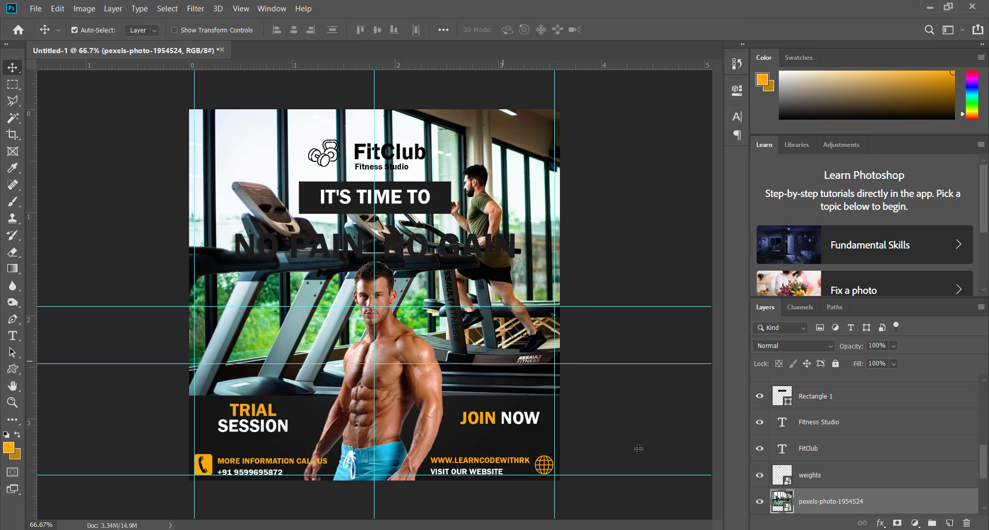
- Clip the gym photo to the orange shape below it and lower the photo's opacity to 5%
right_click(891, 483)
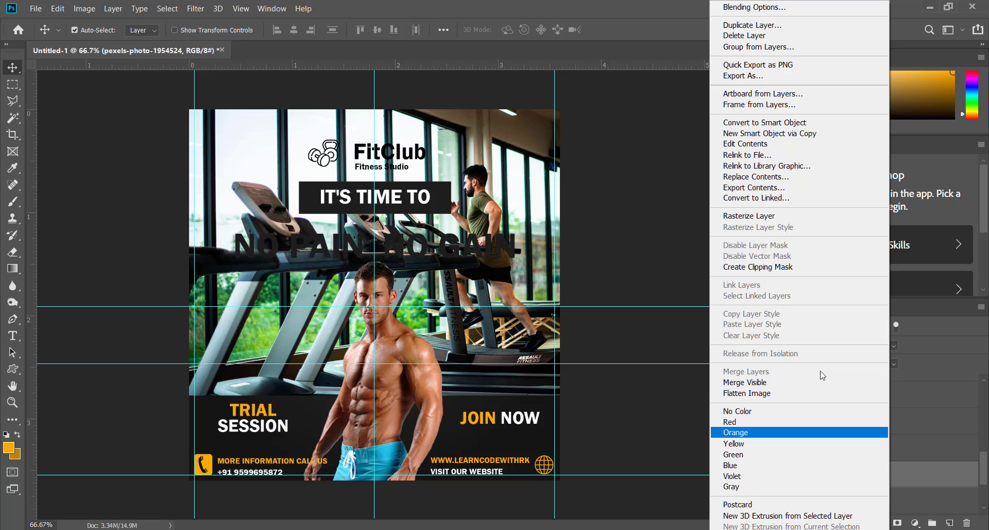
left_click(758, 267)
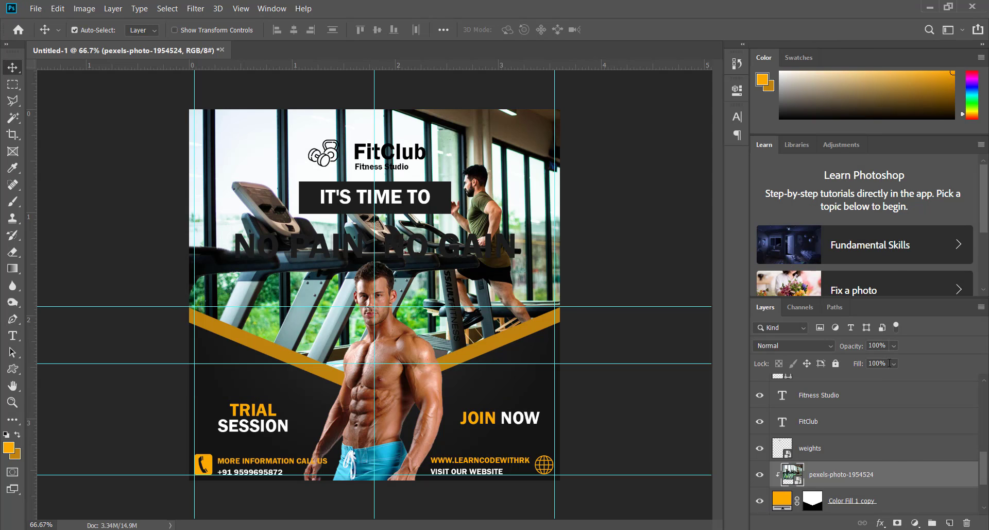
left_click_drag(895, 346, 851, 364)
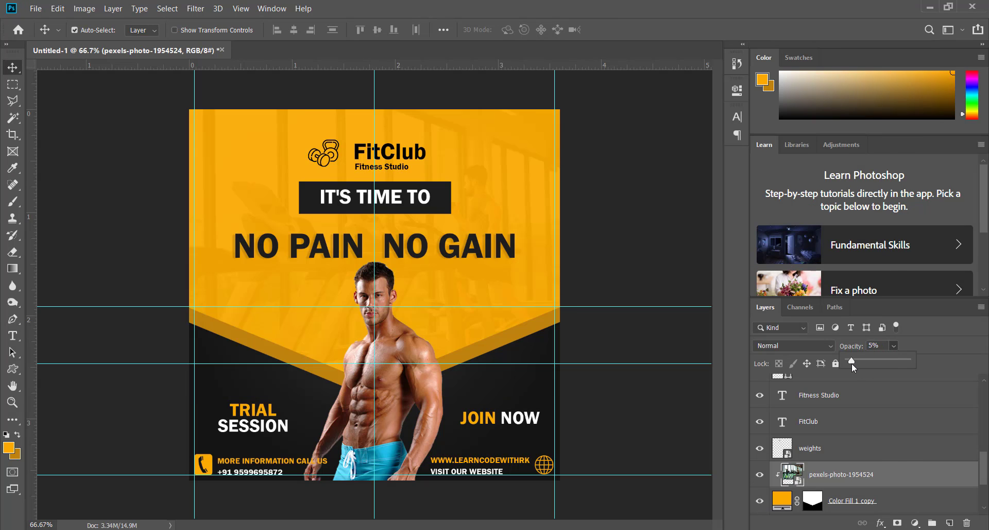
left_click(627, 353)
- Hide the guides and review the finished design in full screen mode
key("ctrl+semicolon")
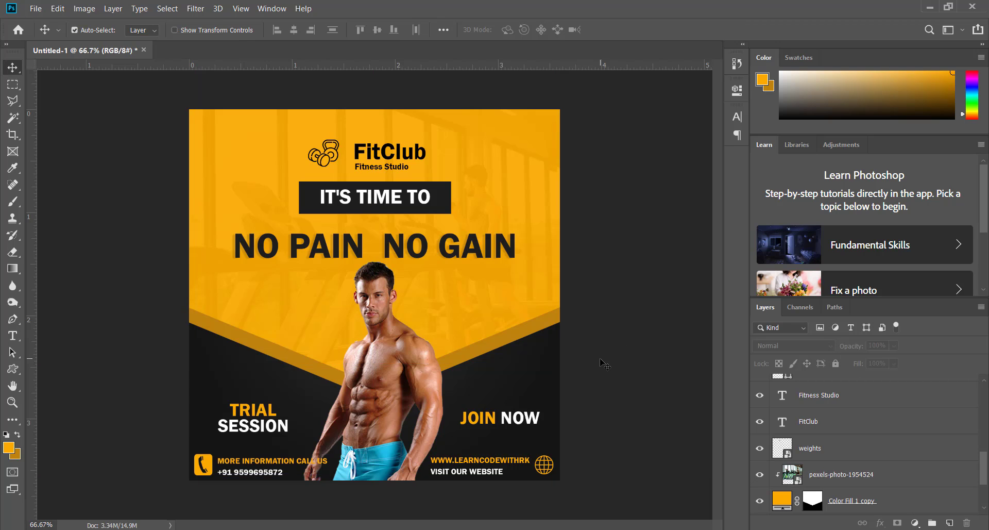
key("f")
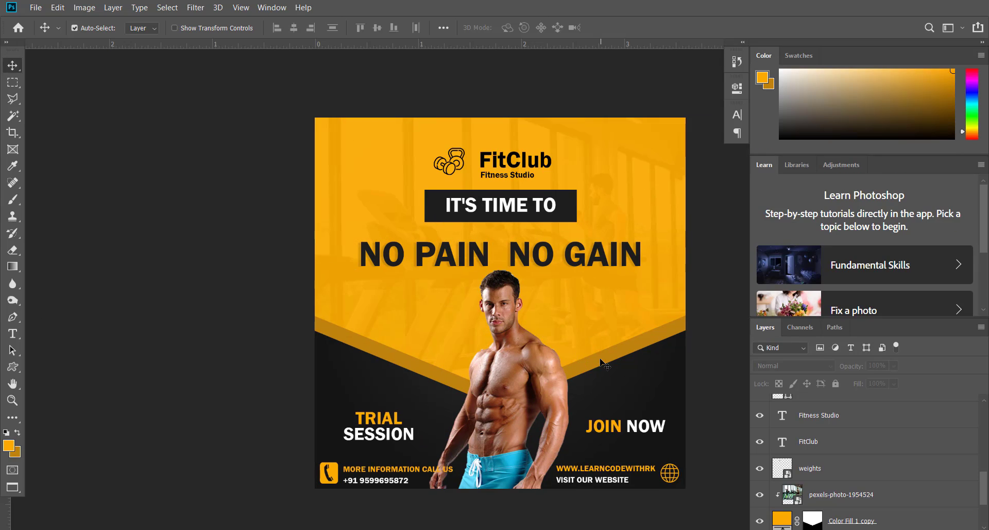
key("f")
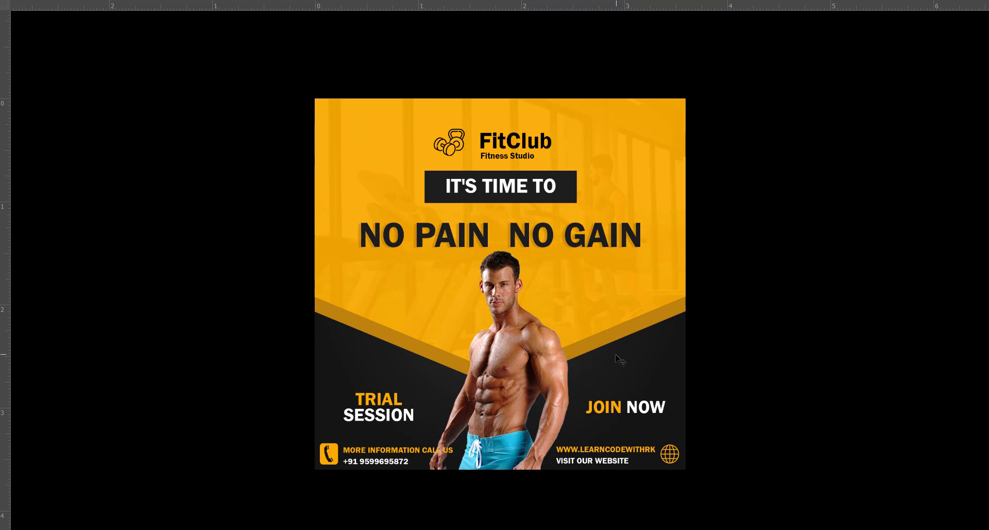
key("ctrl+plus")
key("ctrl+minus")
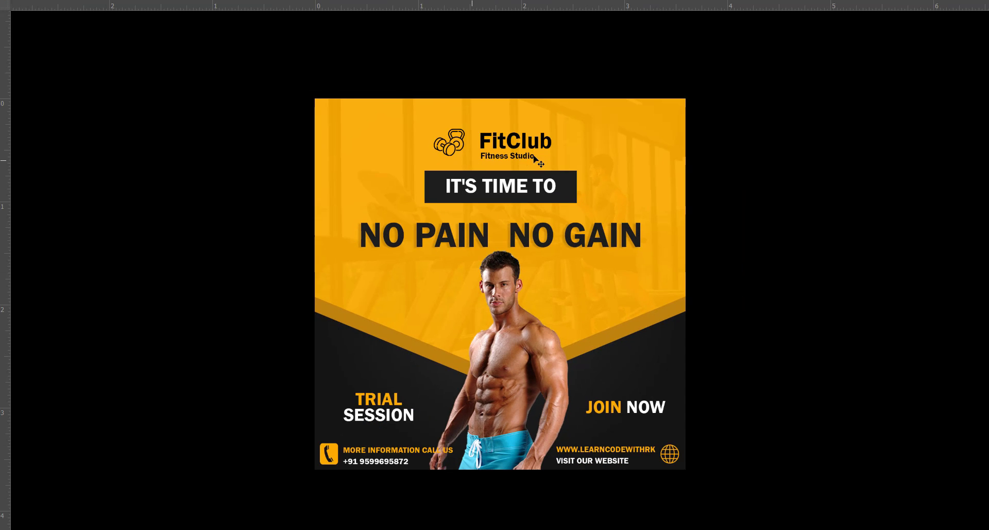